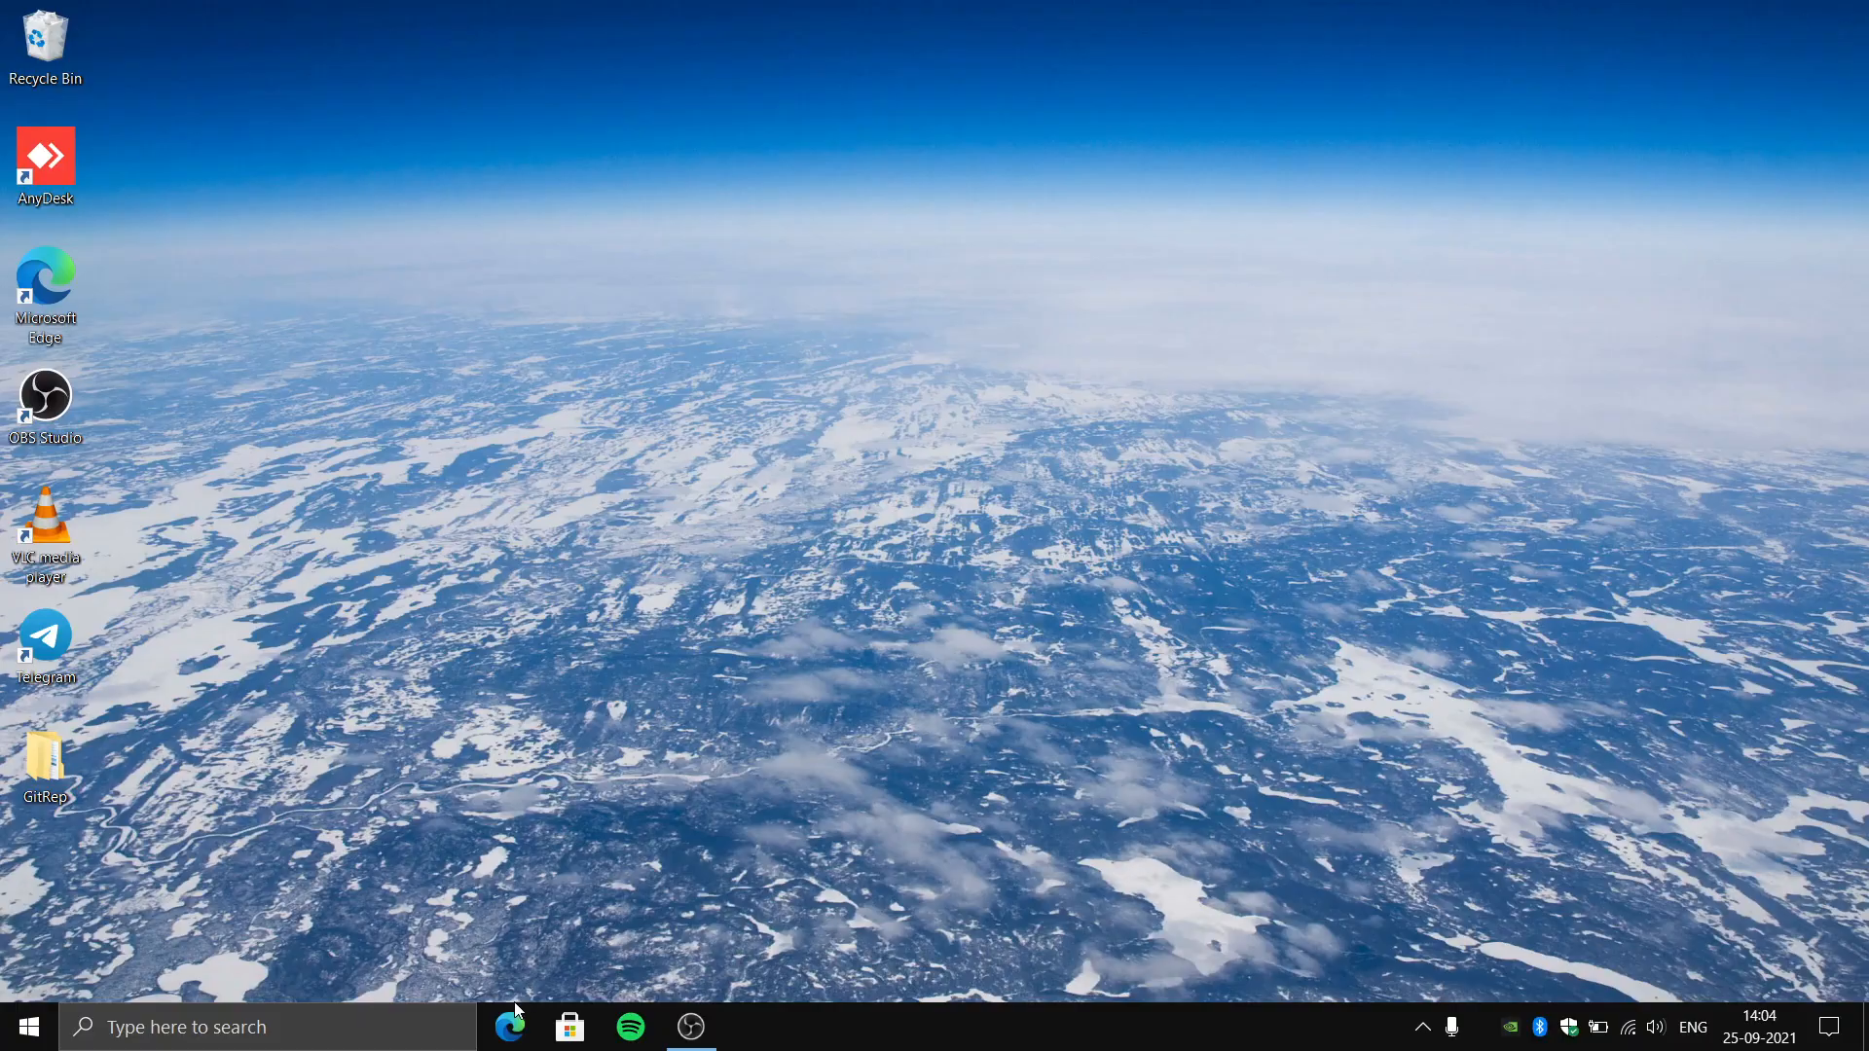
- Search the web for "vscode" and download the Windows installer from the Visual Studio Code download page
{"action": "left_click", "coordinate": [521, 1022]}
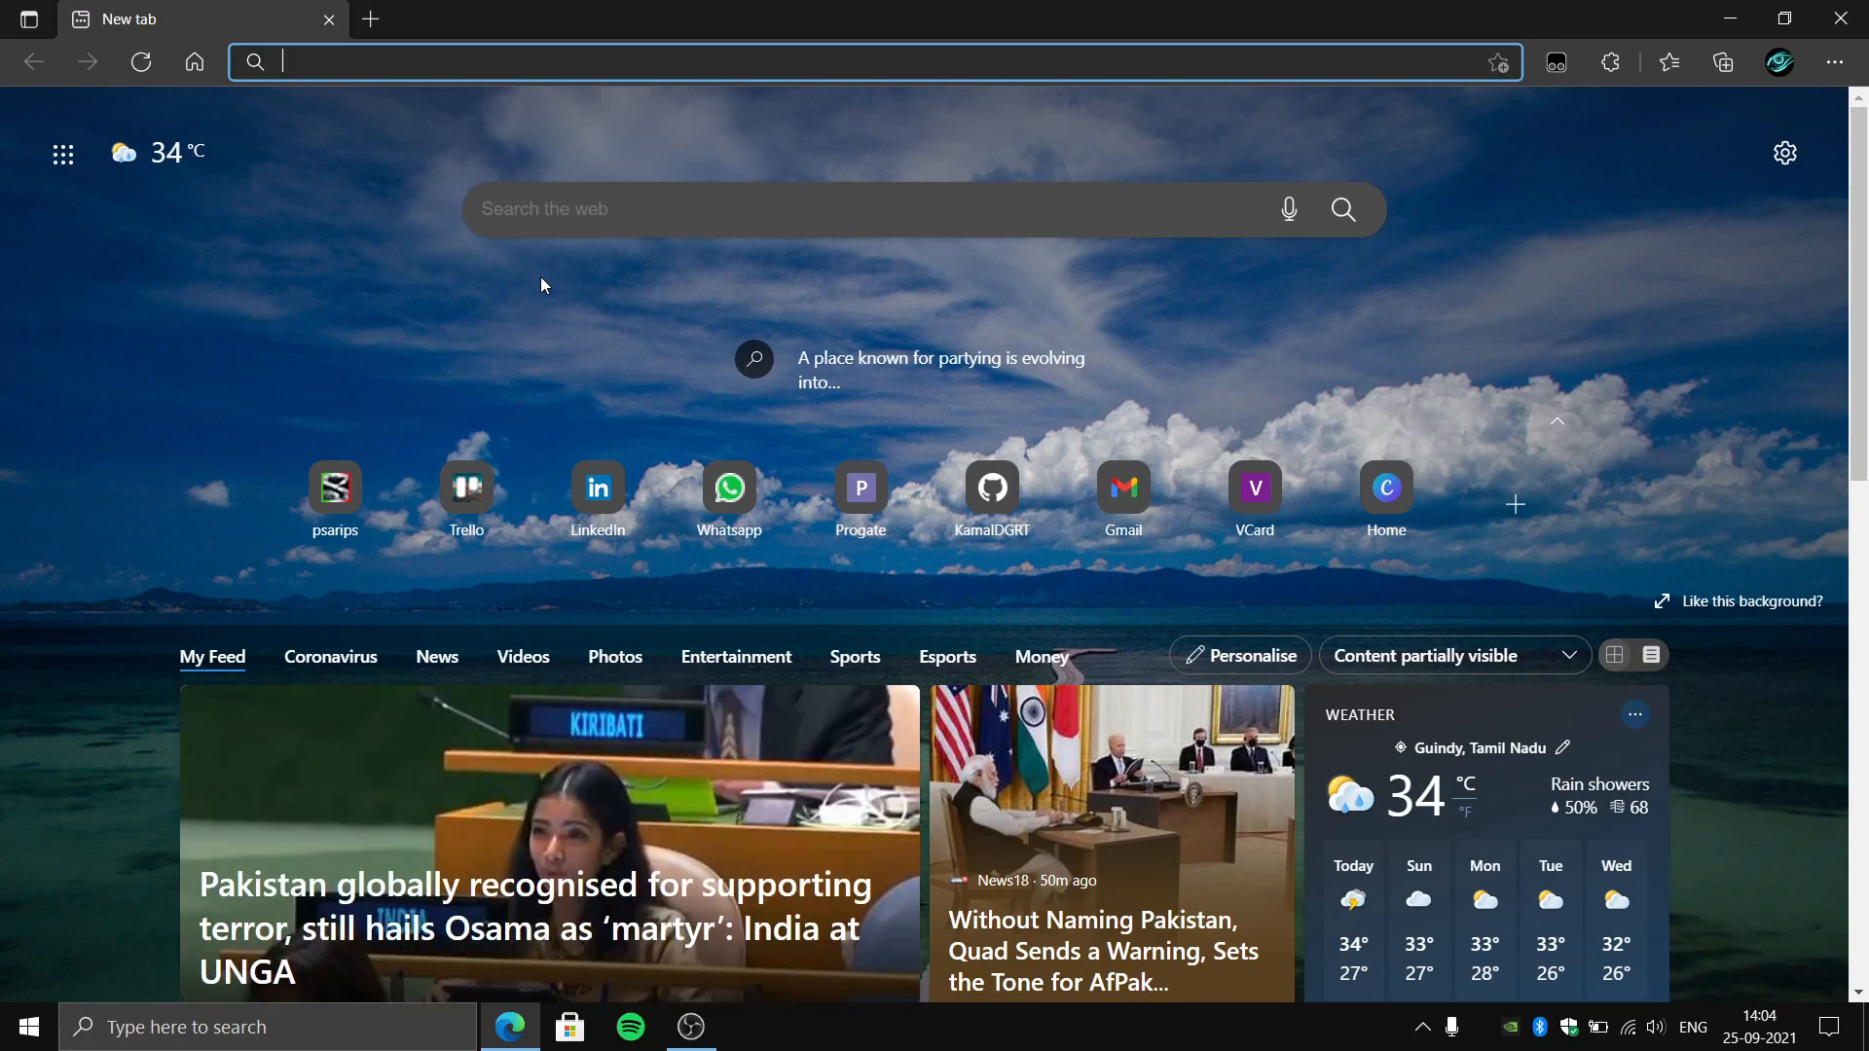
{"action": "type", "text": "vscode"}
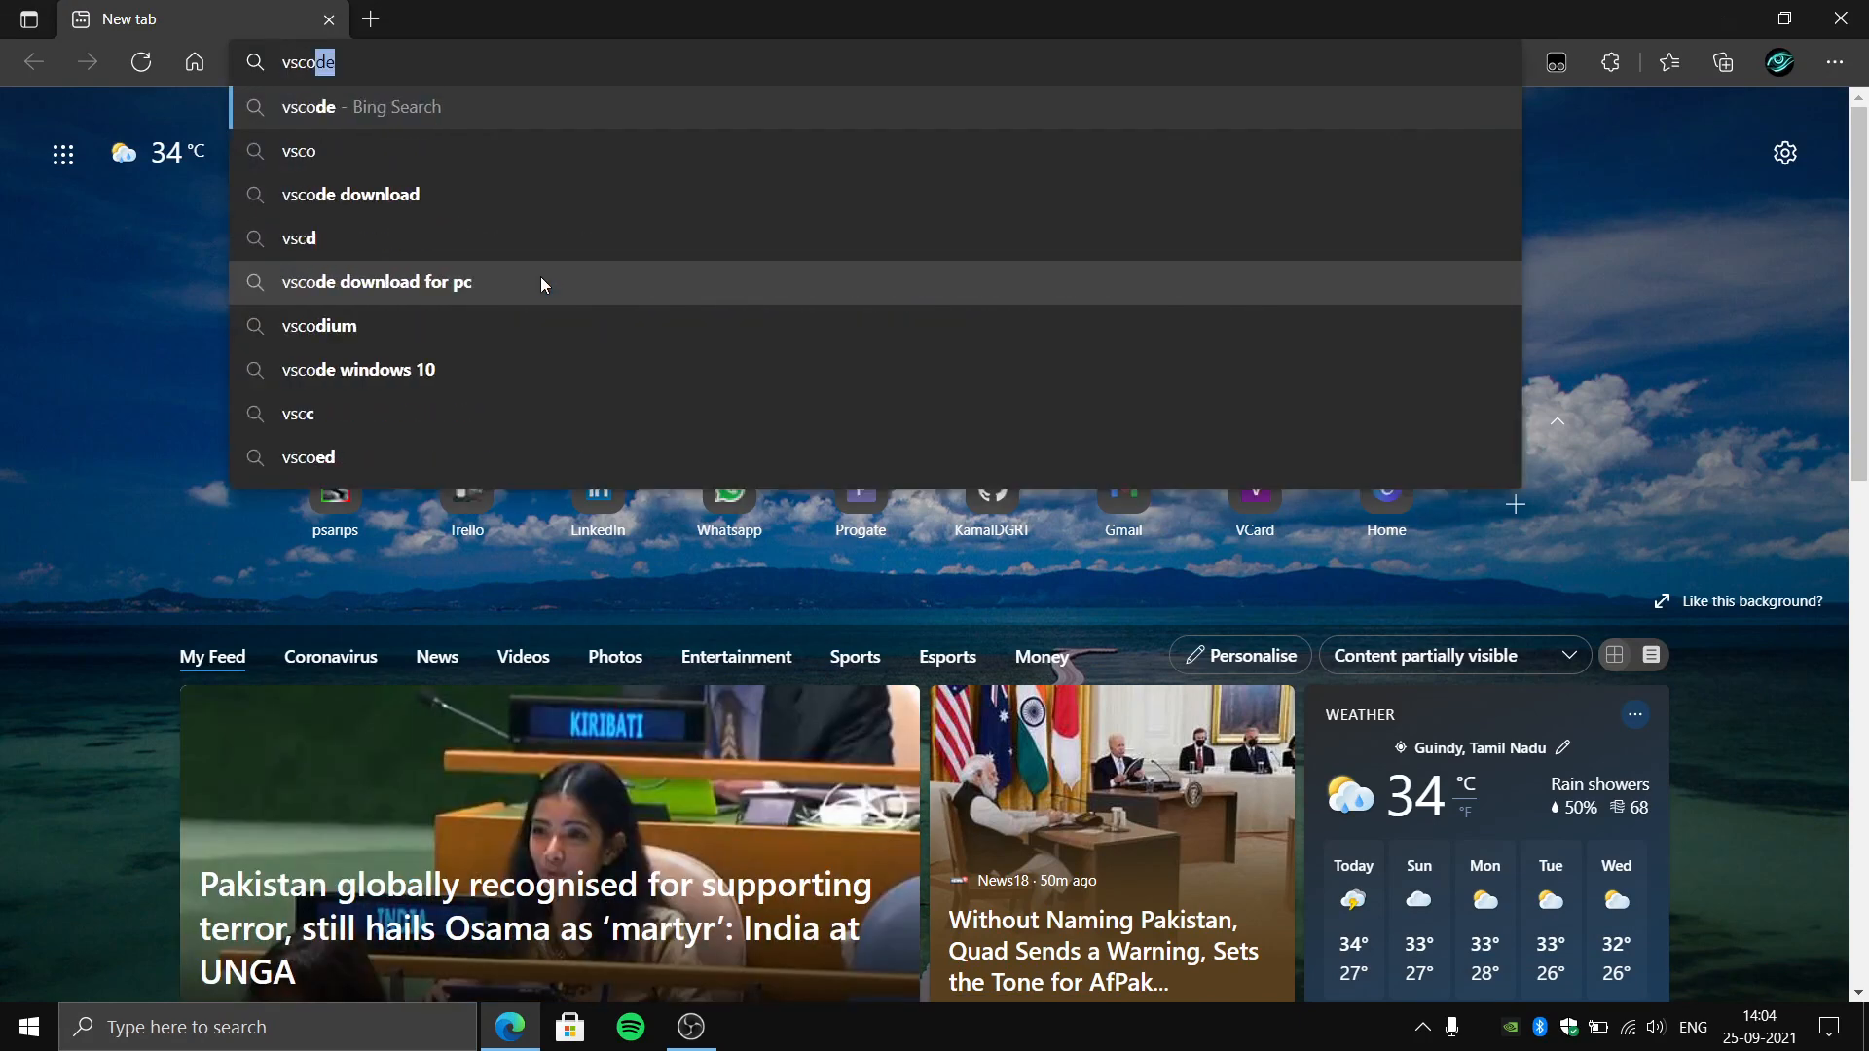
{"action": "key", "text": "Return"}
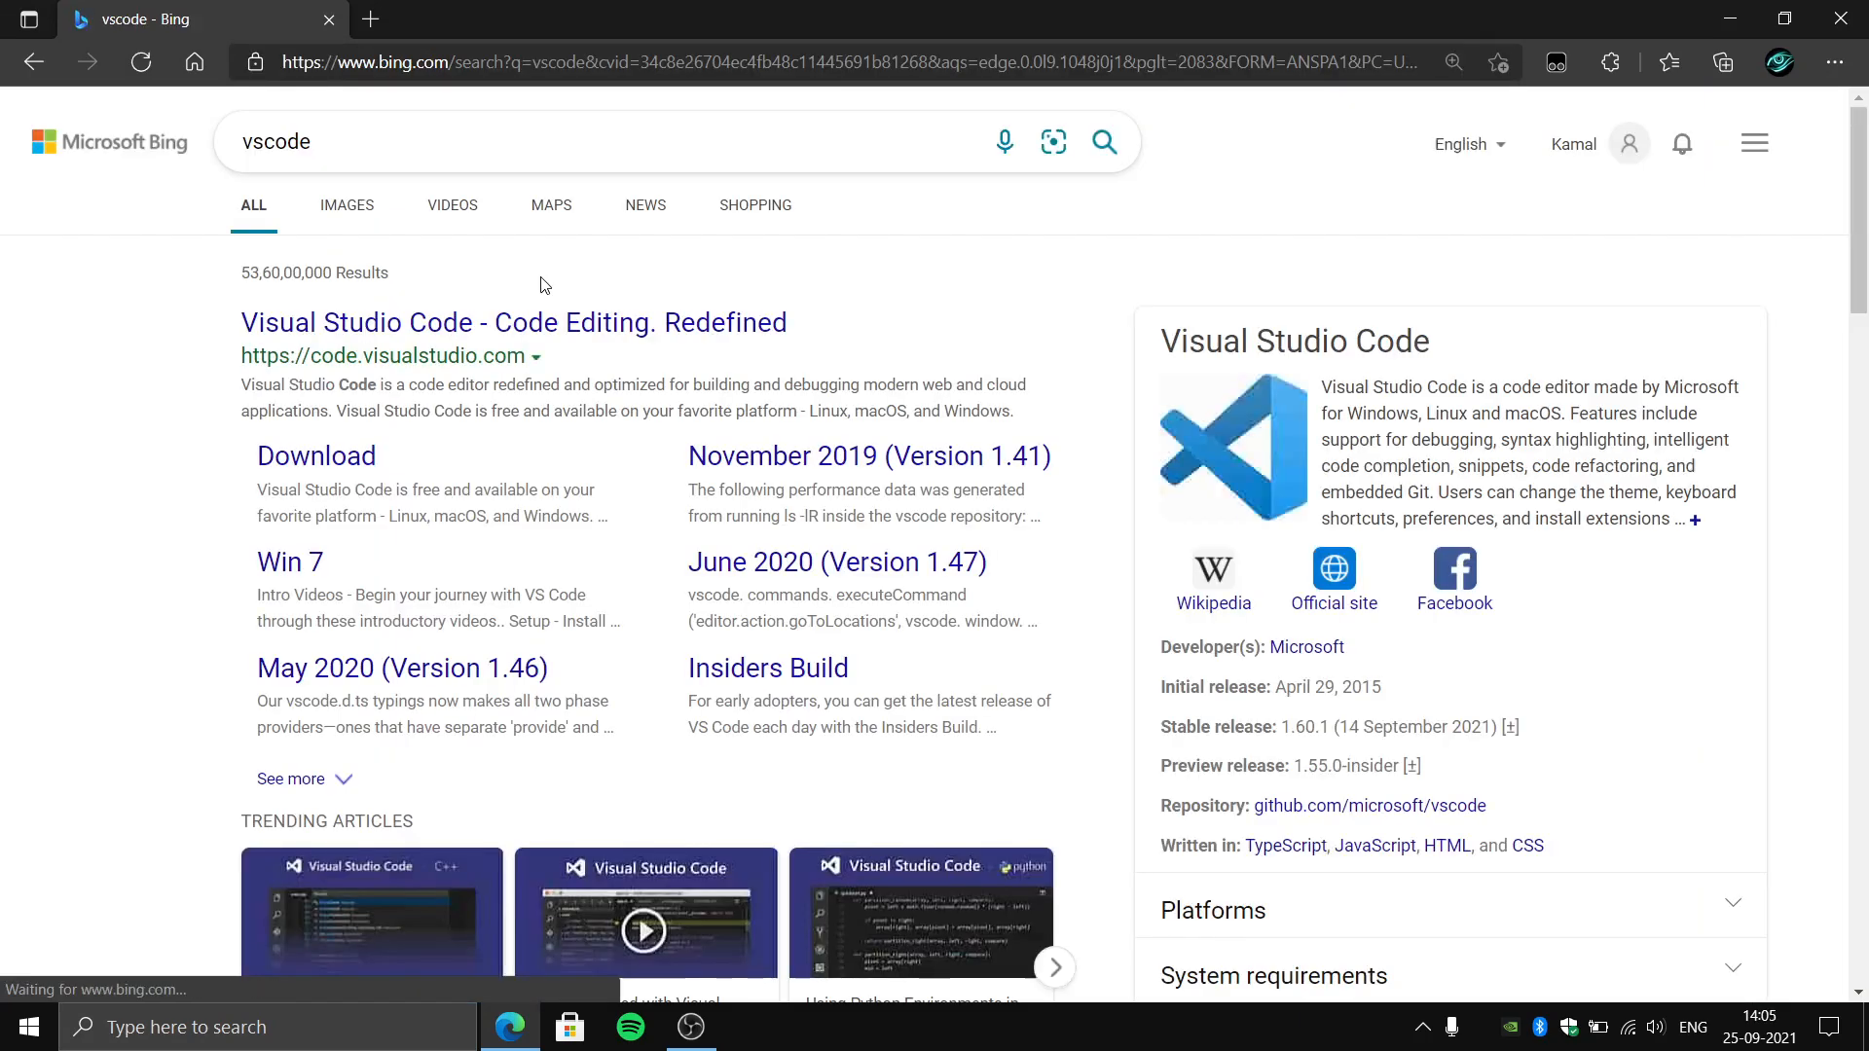
{"action": "left_click", "coordinate": [355, 455]}
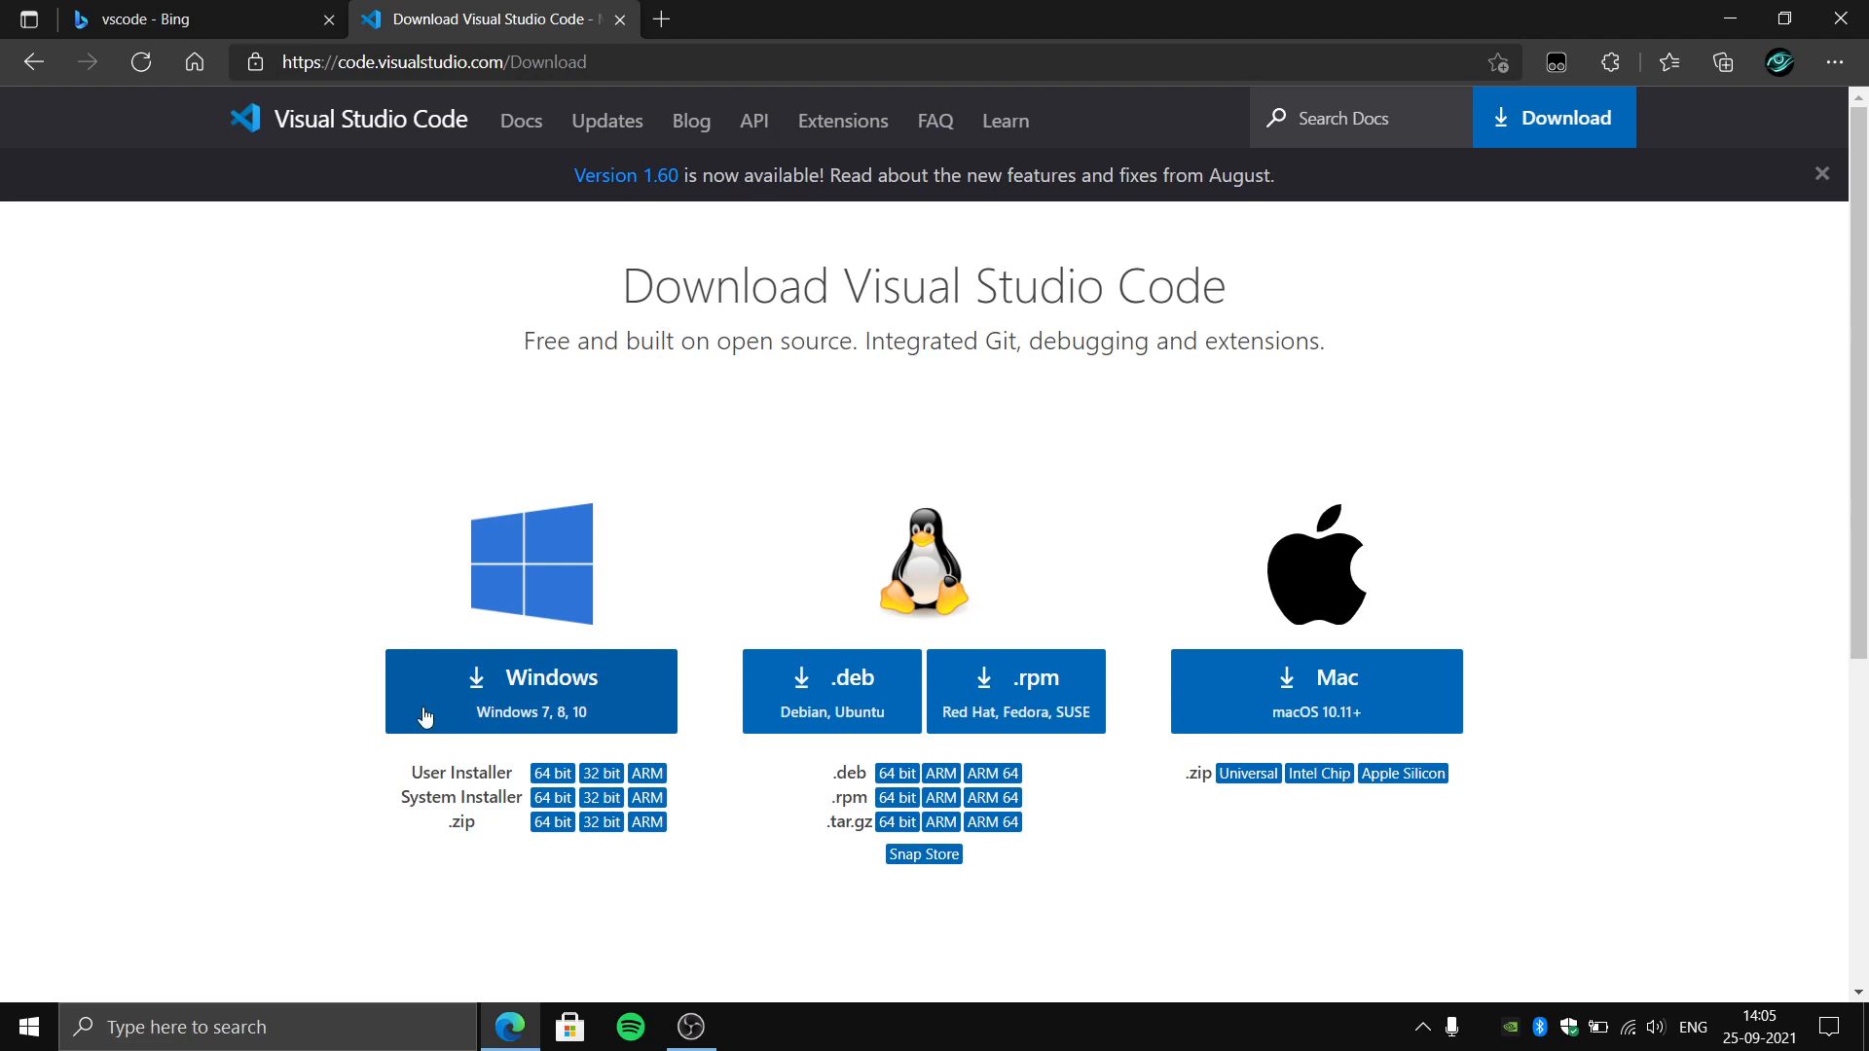
{"action": "left_click", "coordinate": [528, 705]}
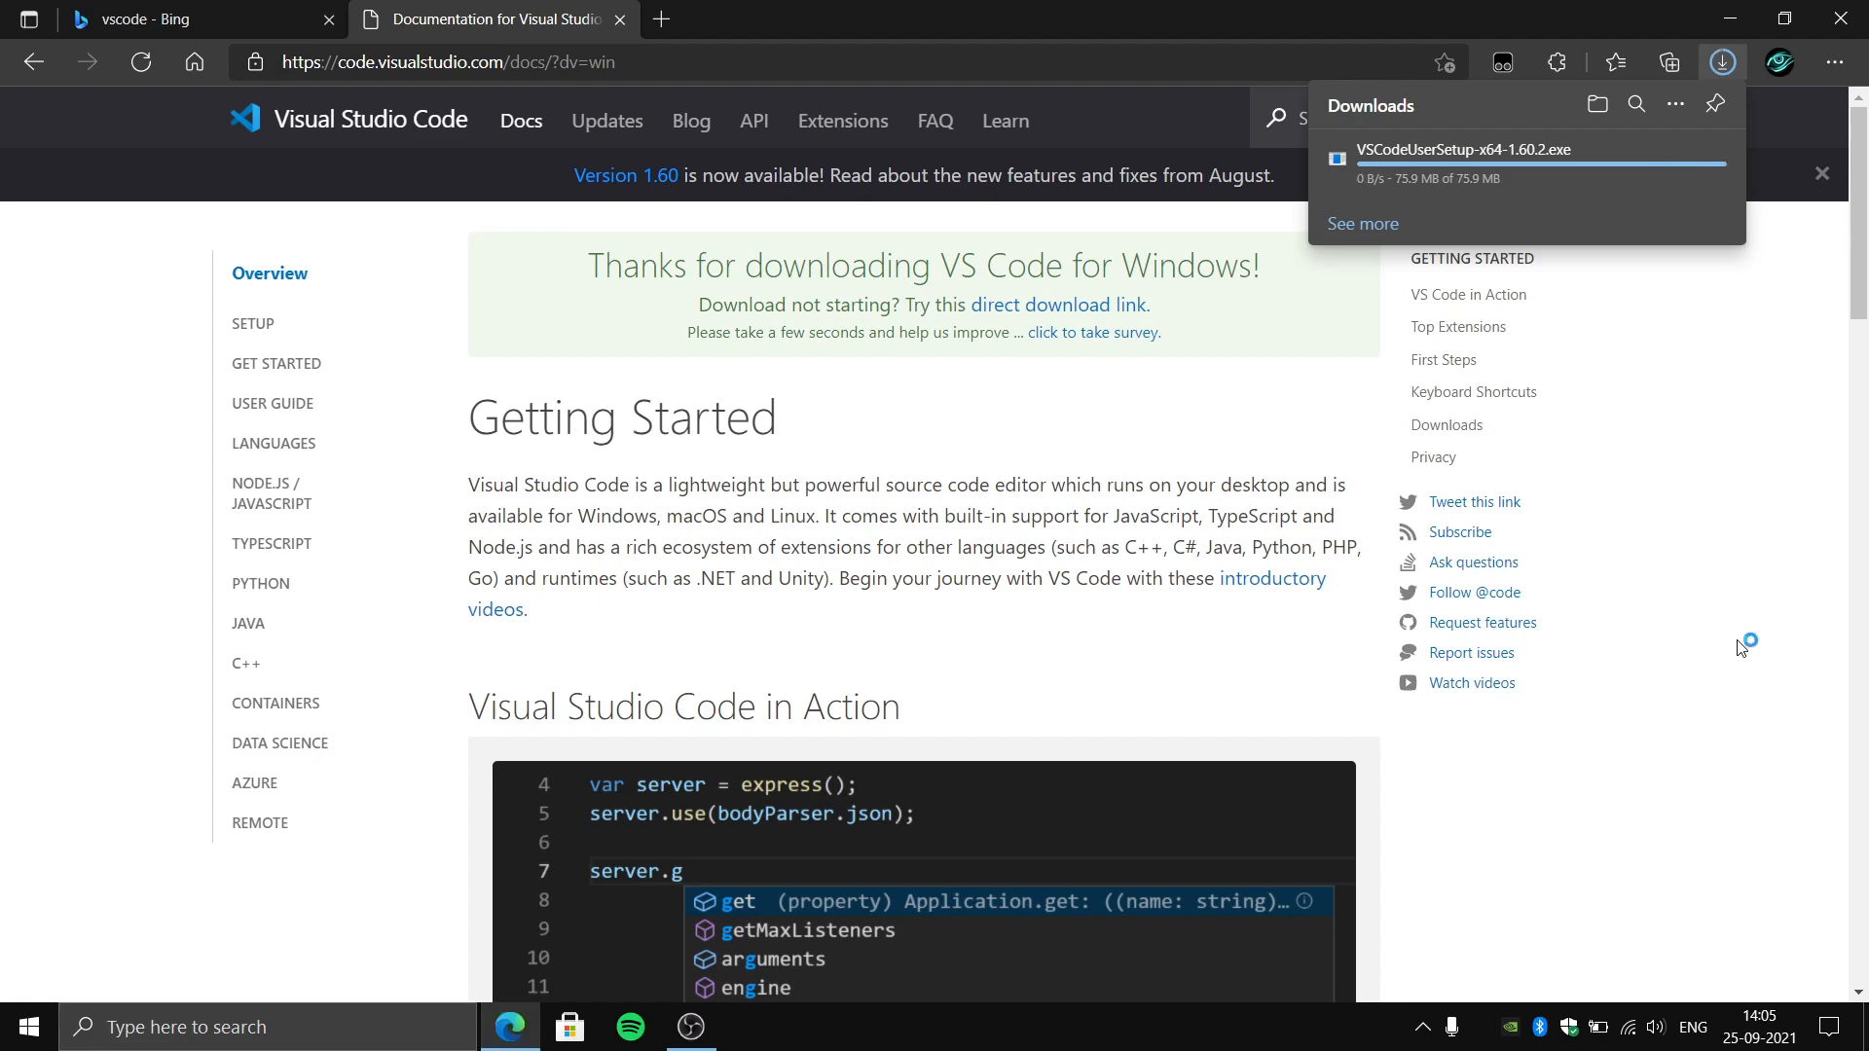
- Run VSCodeUserSetup-x64-1.60.2 from the Downloads folder and accept the license agreement to reach the destination choice
{"action": "key", "text": "alt+Tab"}
{"action": "key", "text": "super+e"}
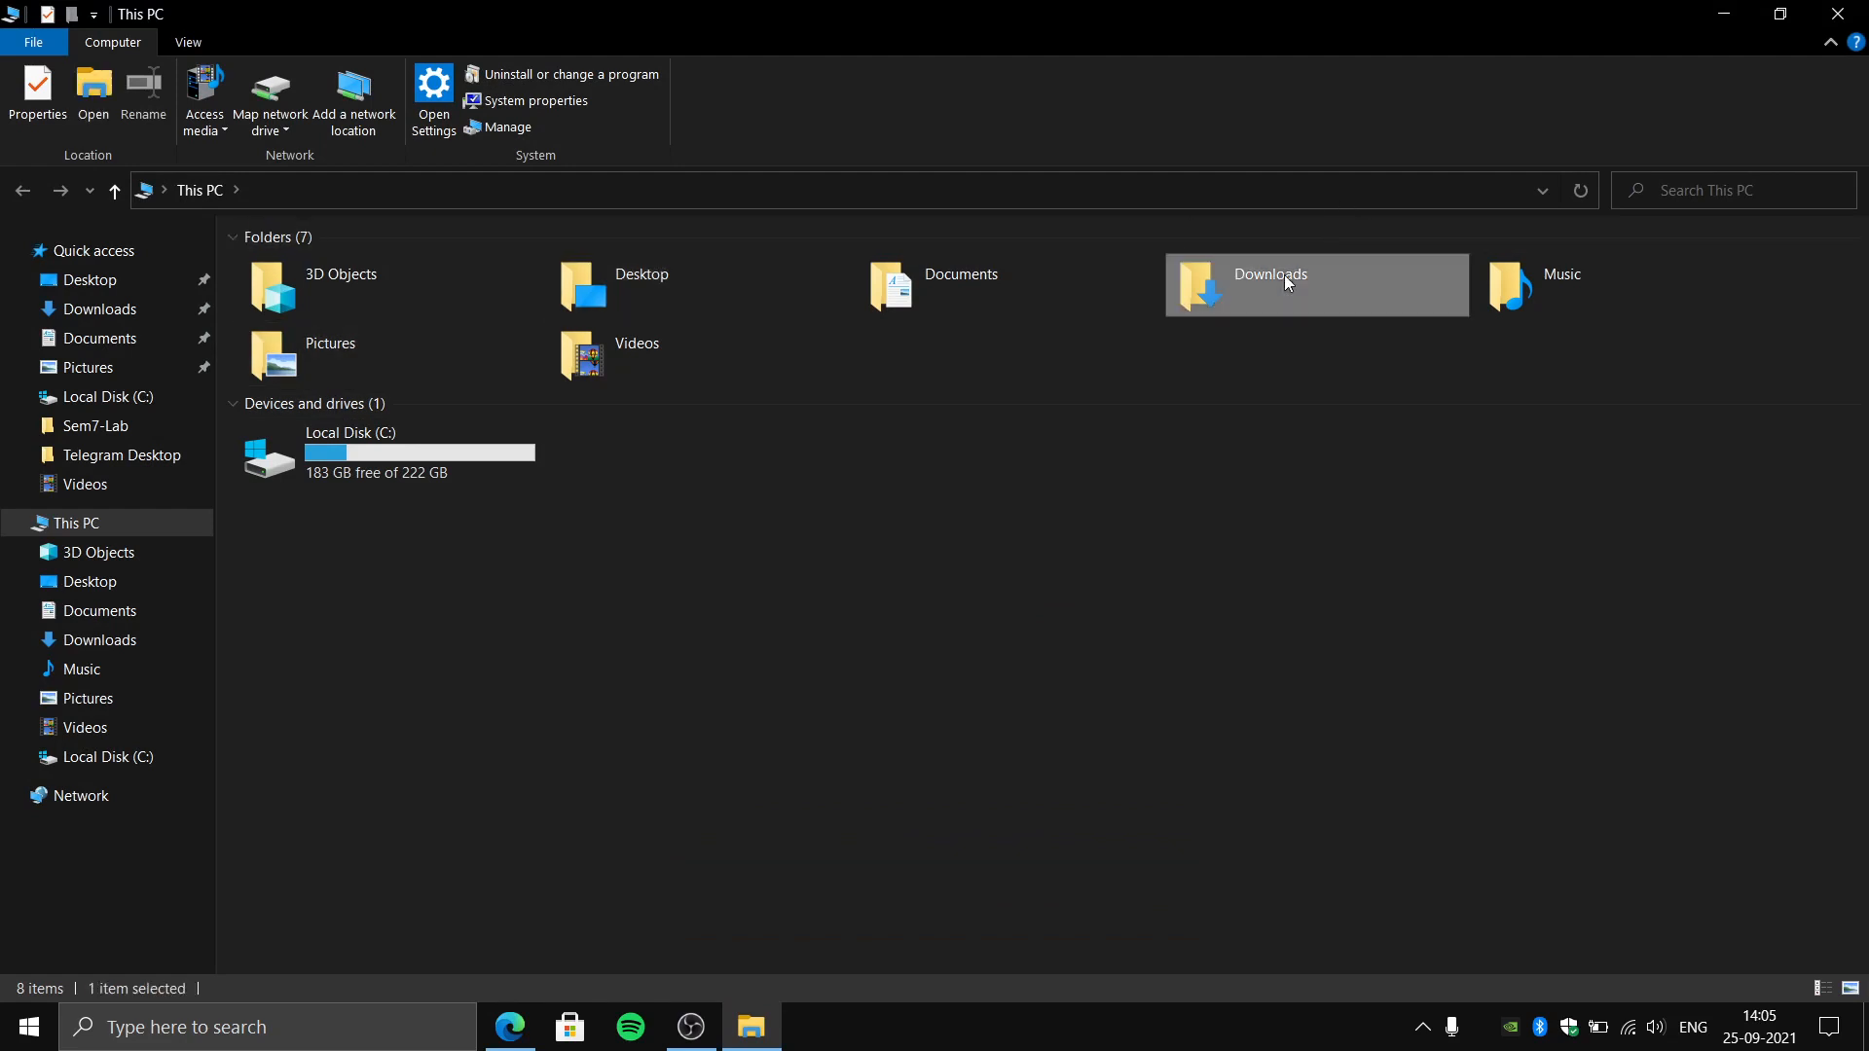
{"action": "double_click", "coordinate": [1283, 275]}
{"action": "left_click", "coordinate": [461, 329]}
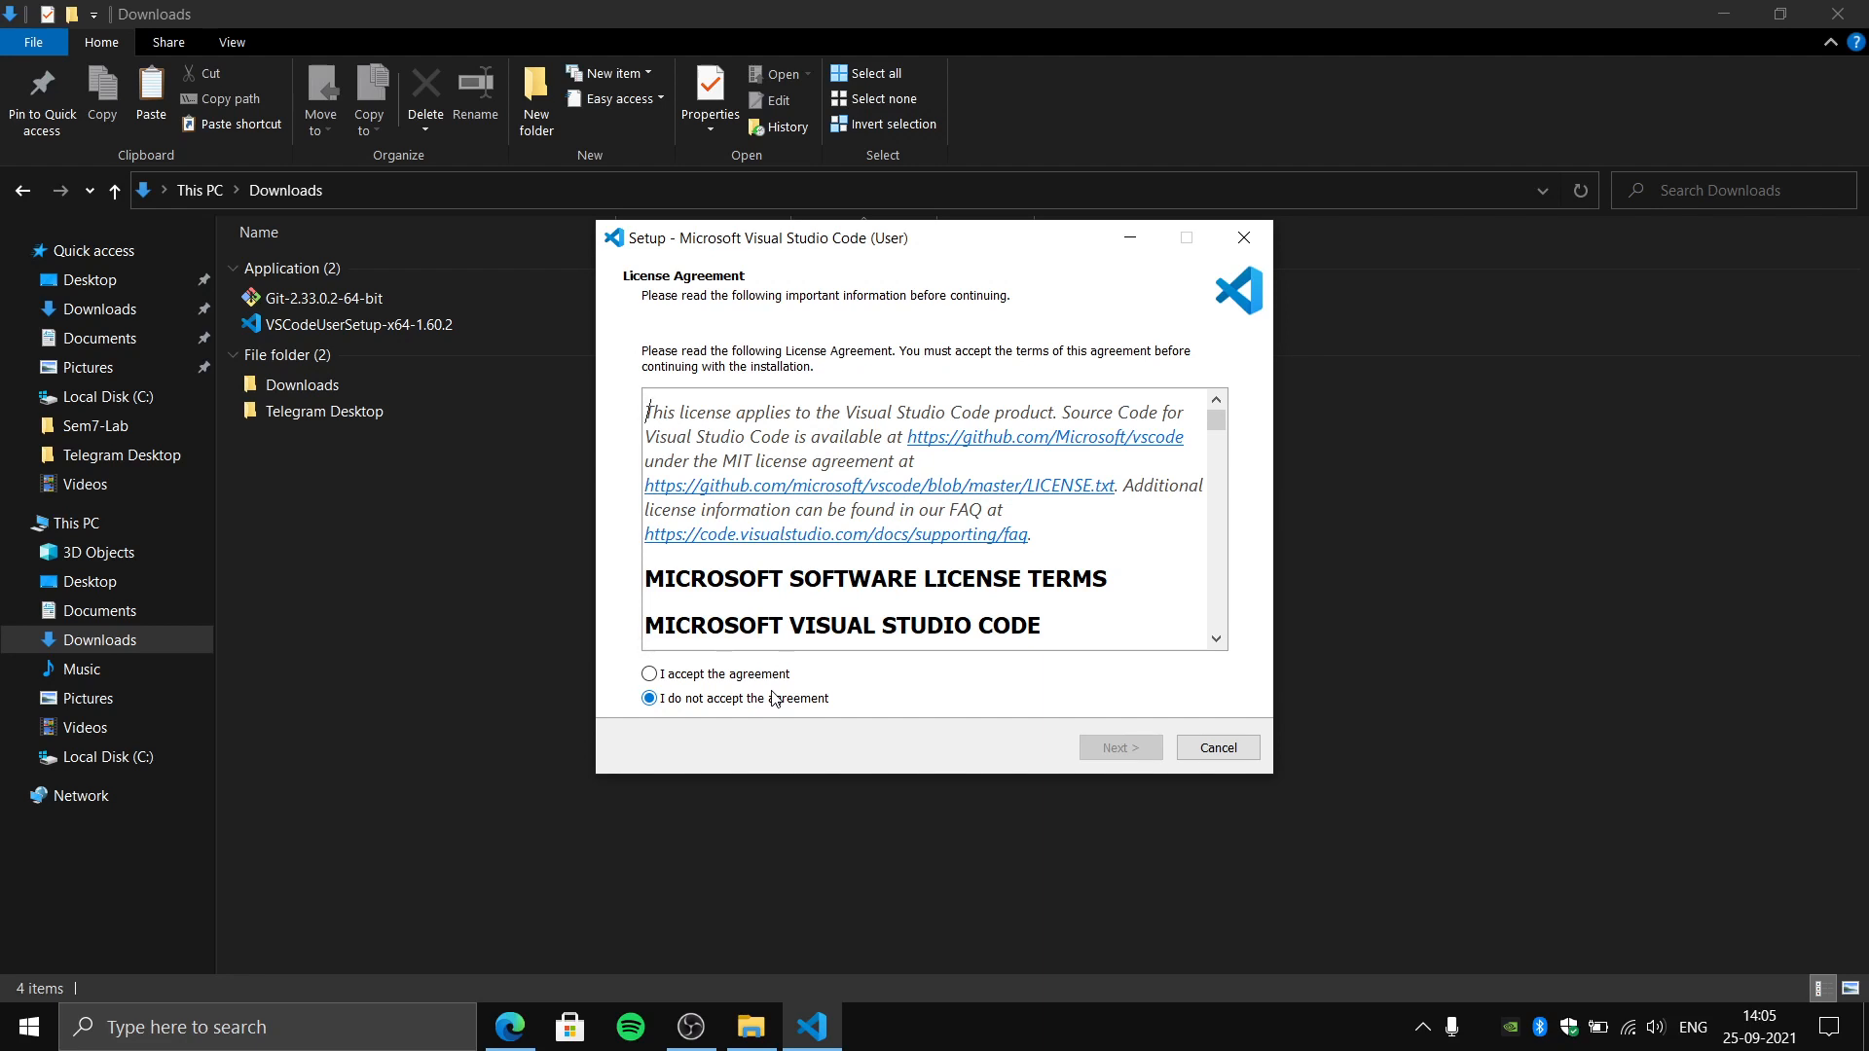
{"action": "left_click", "coordinate": [758, 678]}
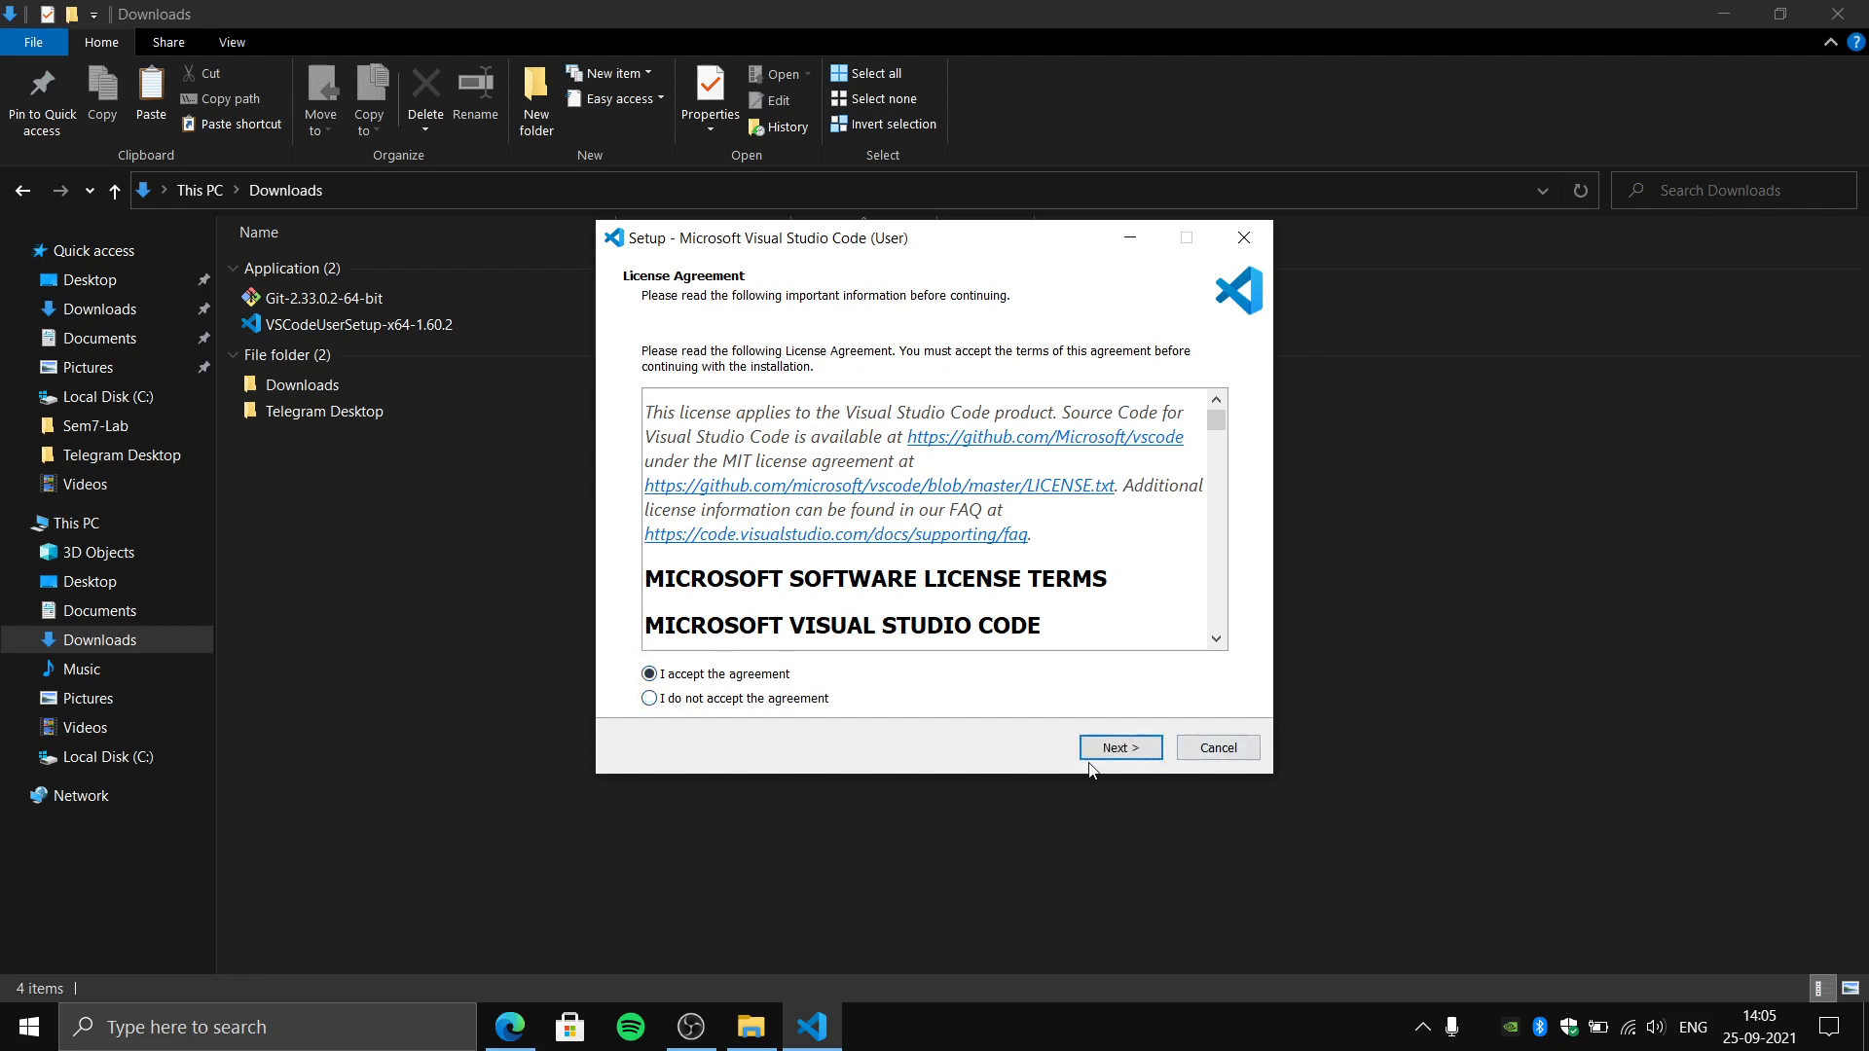
{"action": "left_click", "coordinate": [1121, 750]}
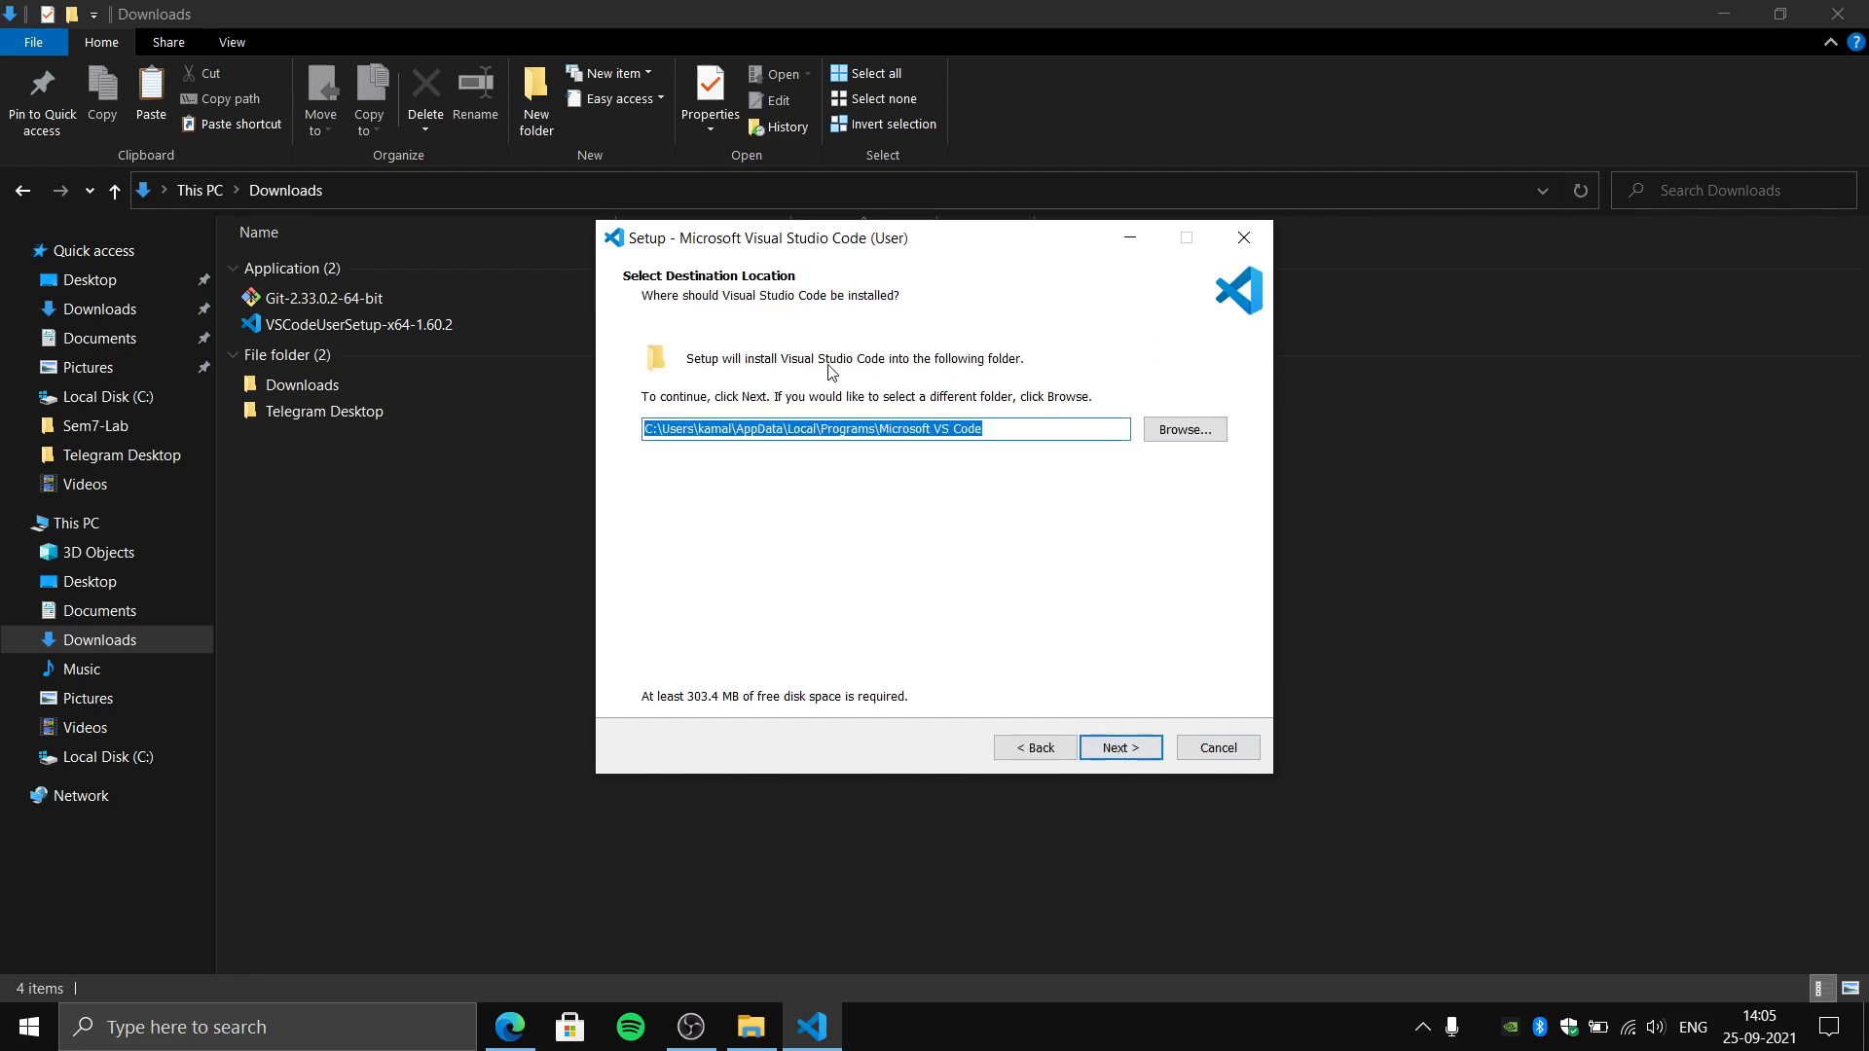
- Look up the owner's personal folder on Local Disk (C:) in File Explorer and return to the setup wizard
{"action": "left_click", "coordinate": [1052, 426]}
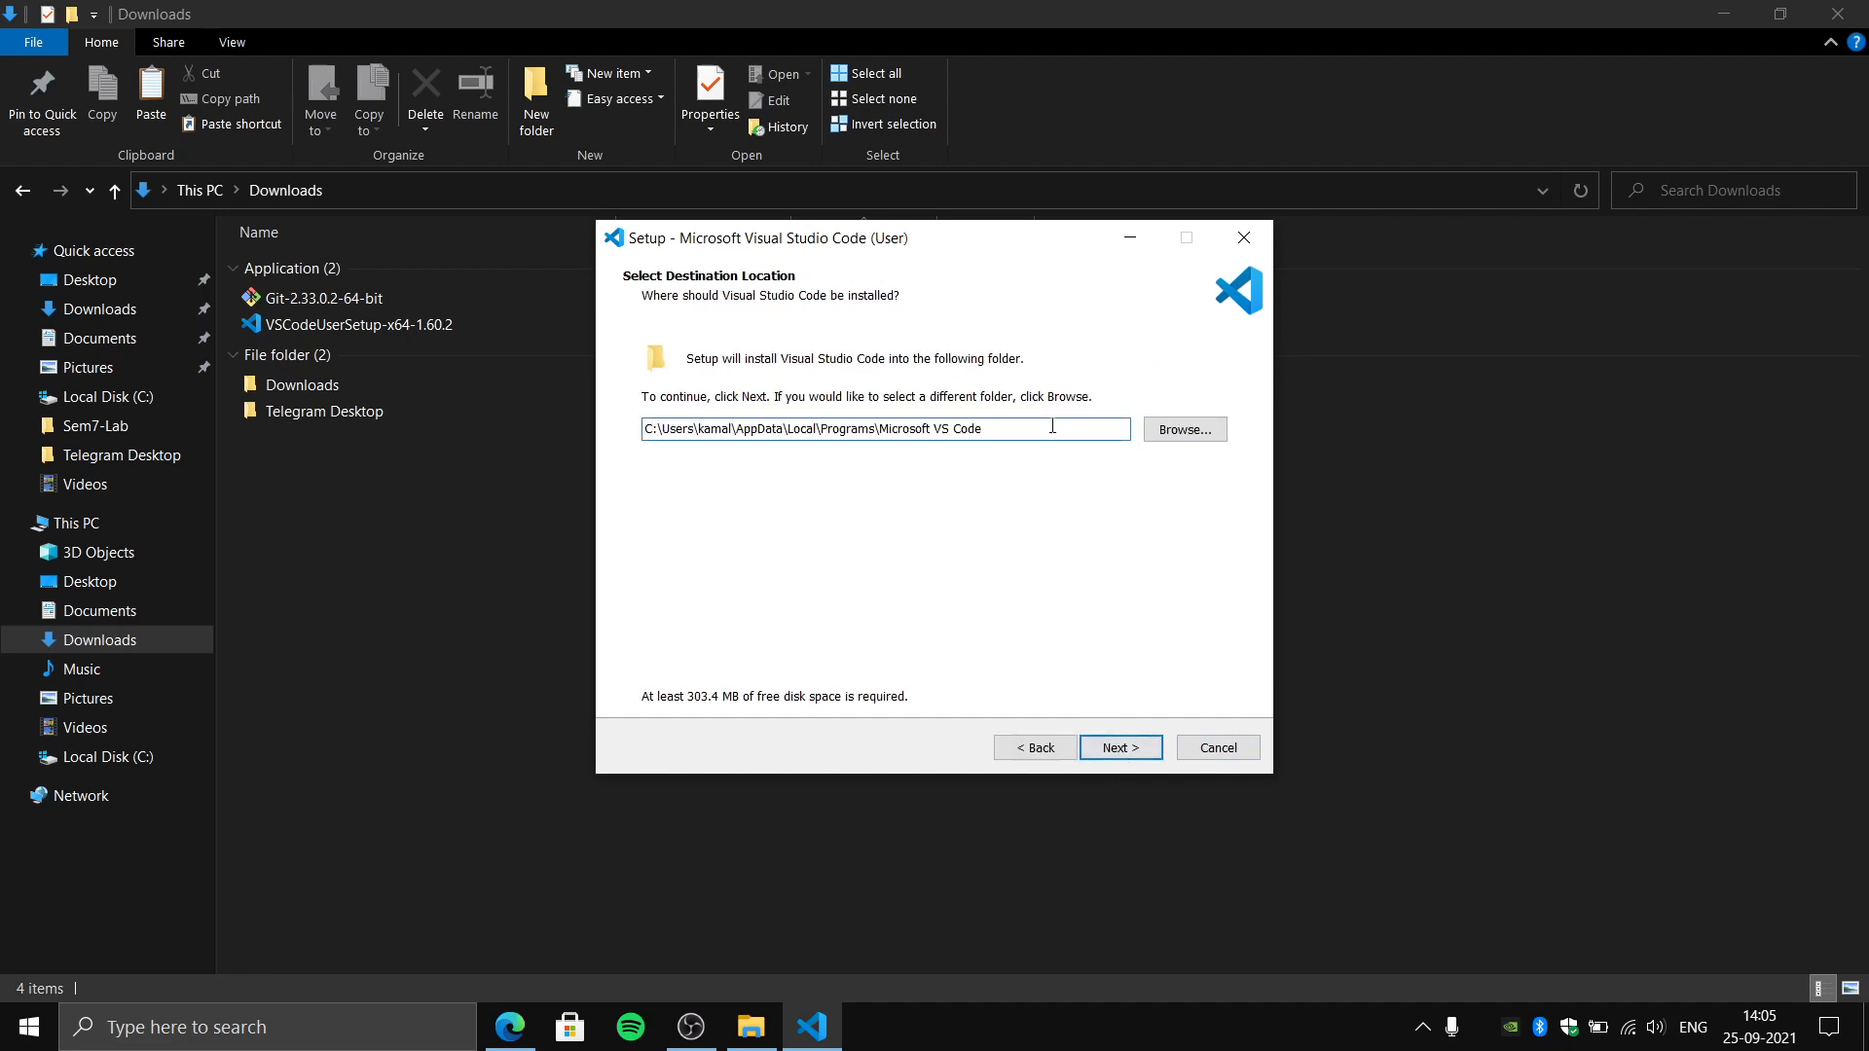
{"action": "left_click", "coordinate": [550, 596]}
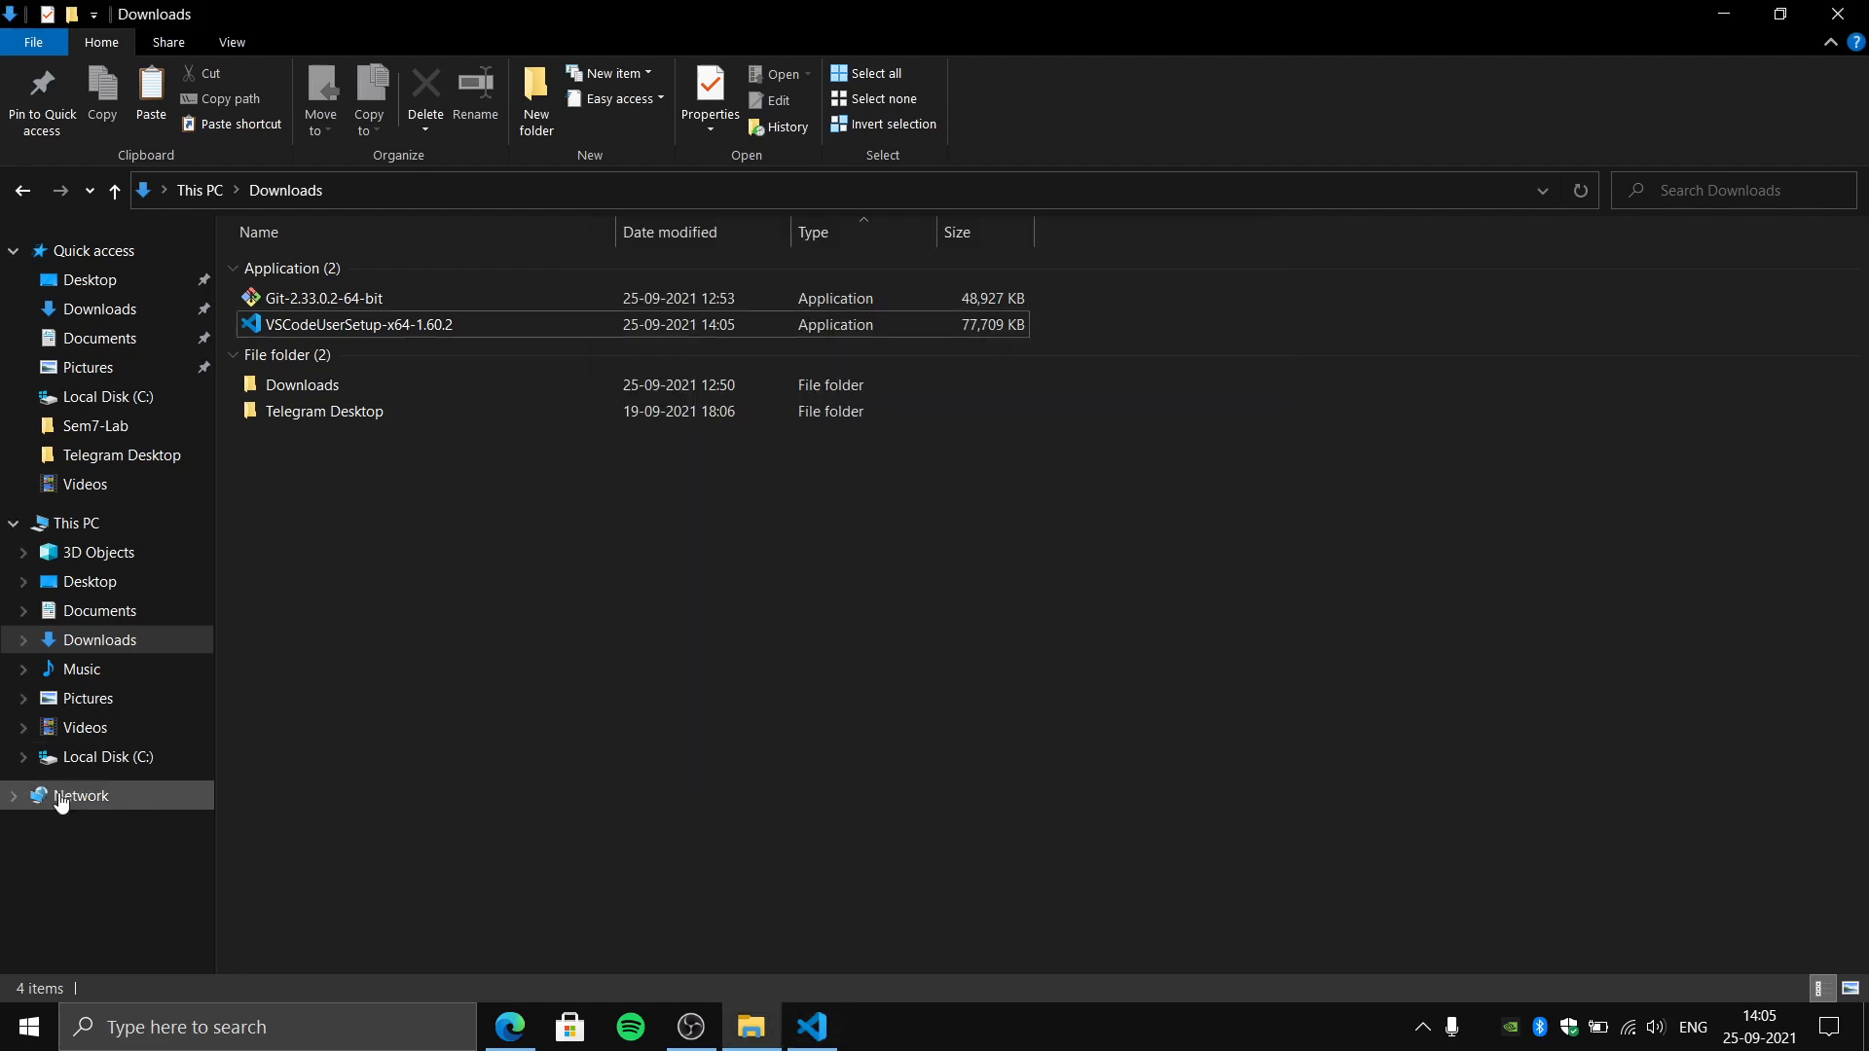
{"action": "left_click", "coordinate": [73, 757]}
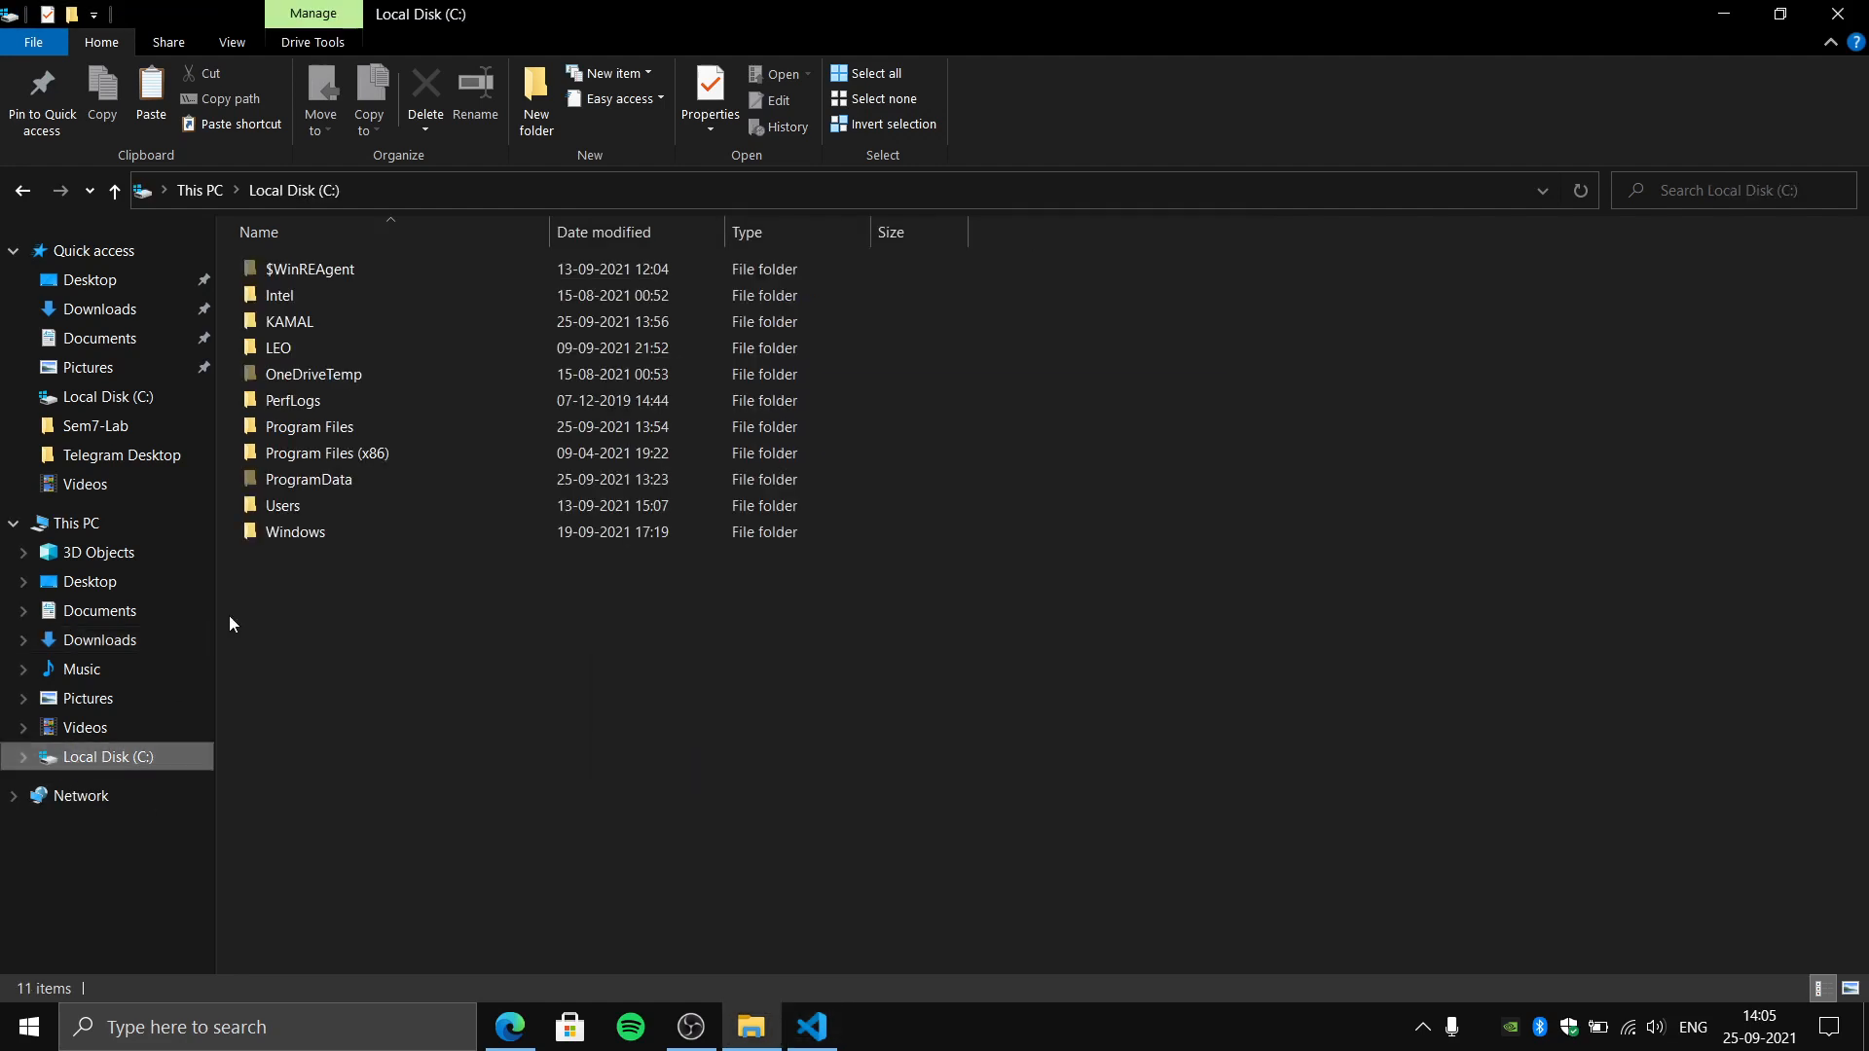
{"action": "double_click", "coordinate": [356, 319]}
{"action": "key", "text": "alt+Tab"}
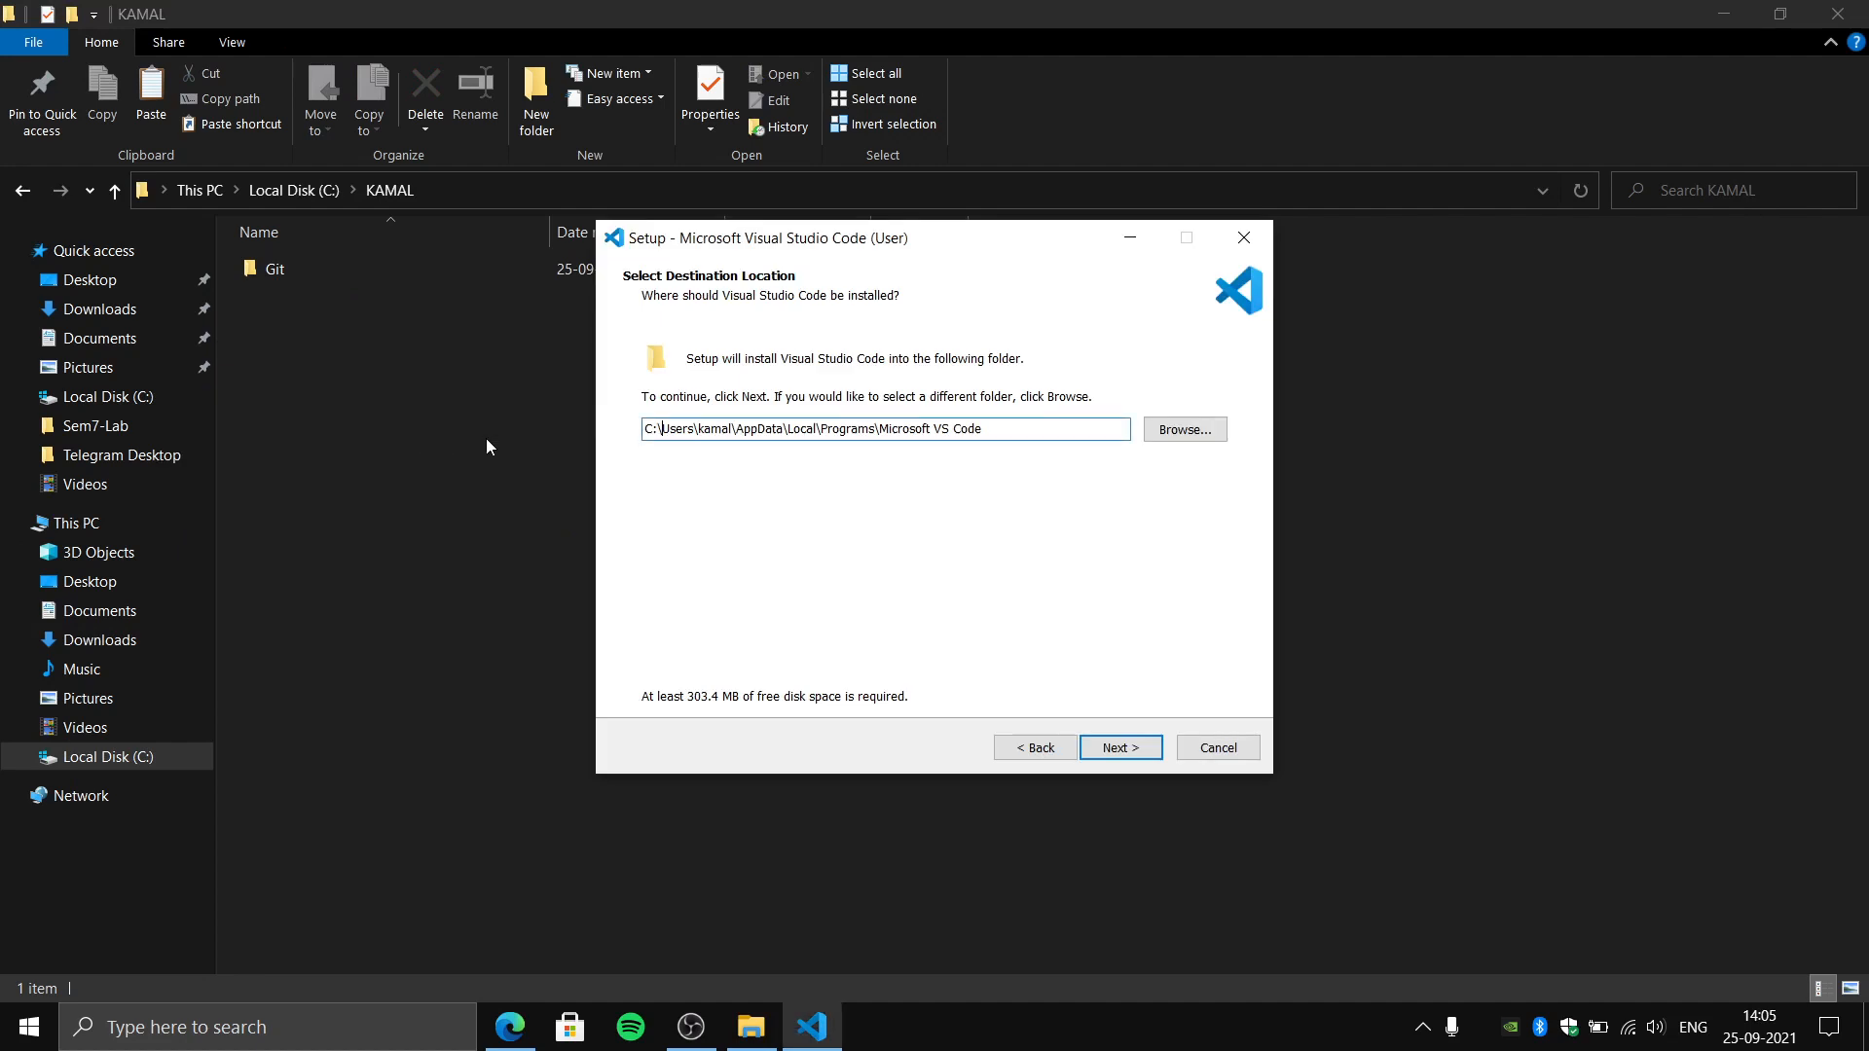
- Set the installation path to a VSCode subfolder inside the owner's personal folder on C: and continue
{"action": "key", "text": "shift+Right"}
{"action": "key", "text": "shift+Right"}
{"action": "key", "text": "shift+Right"}
{"action": "key", "text": "shift+Right"}
{"action": "key", "text": "shift+Right"}
{"action": "key", "text": "shift+Right"}
{"action": "key", "text": "shift+Right"}
{"action": "key", "text": "shift+Right"}
{"action": "key", "text": "shift+Right"}
{"action": "key", "text": "shift+Right"}
{"action": "key", "text": "shift+Right"}
{"action": "key", "text": "shift+Right"}
{"action": "key", "text": "shift+Right"}
{"action": "key", "text": "shift+Right"}
{"action": "key", "text": "shift+Right"}
{"action": "key", "text": "shift+Right"}
{"action": "key", "text": "shift+Right"}
{"action": "key", "text": "shift+Right"}
{"action": "key", "text": "shift+Right"}
{"action": "key", "text": "shift+Right"}
{"action": "key", "text": "shift+Right"}
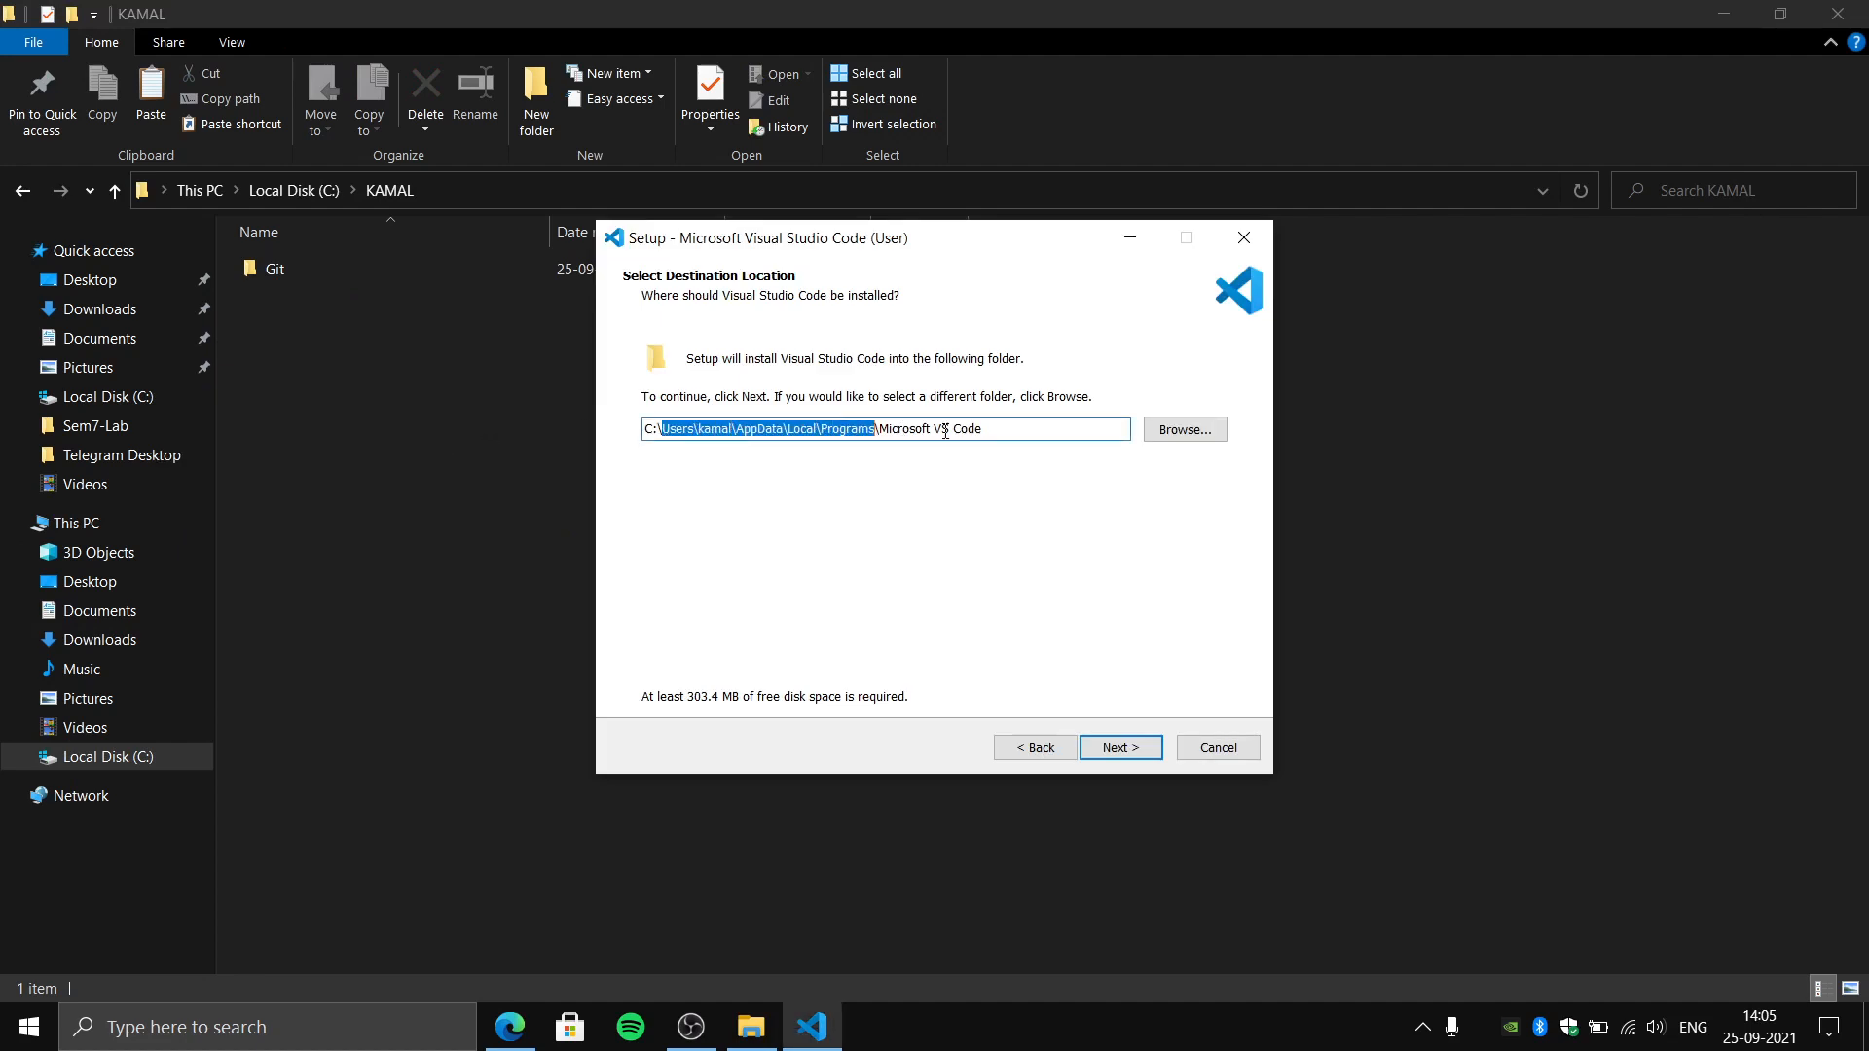
{"action": "key", "text": "BackSpace"}
{"action": "type", "text": "KA"}
{"action": "type", "text": "MAL"}
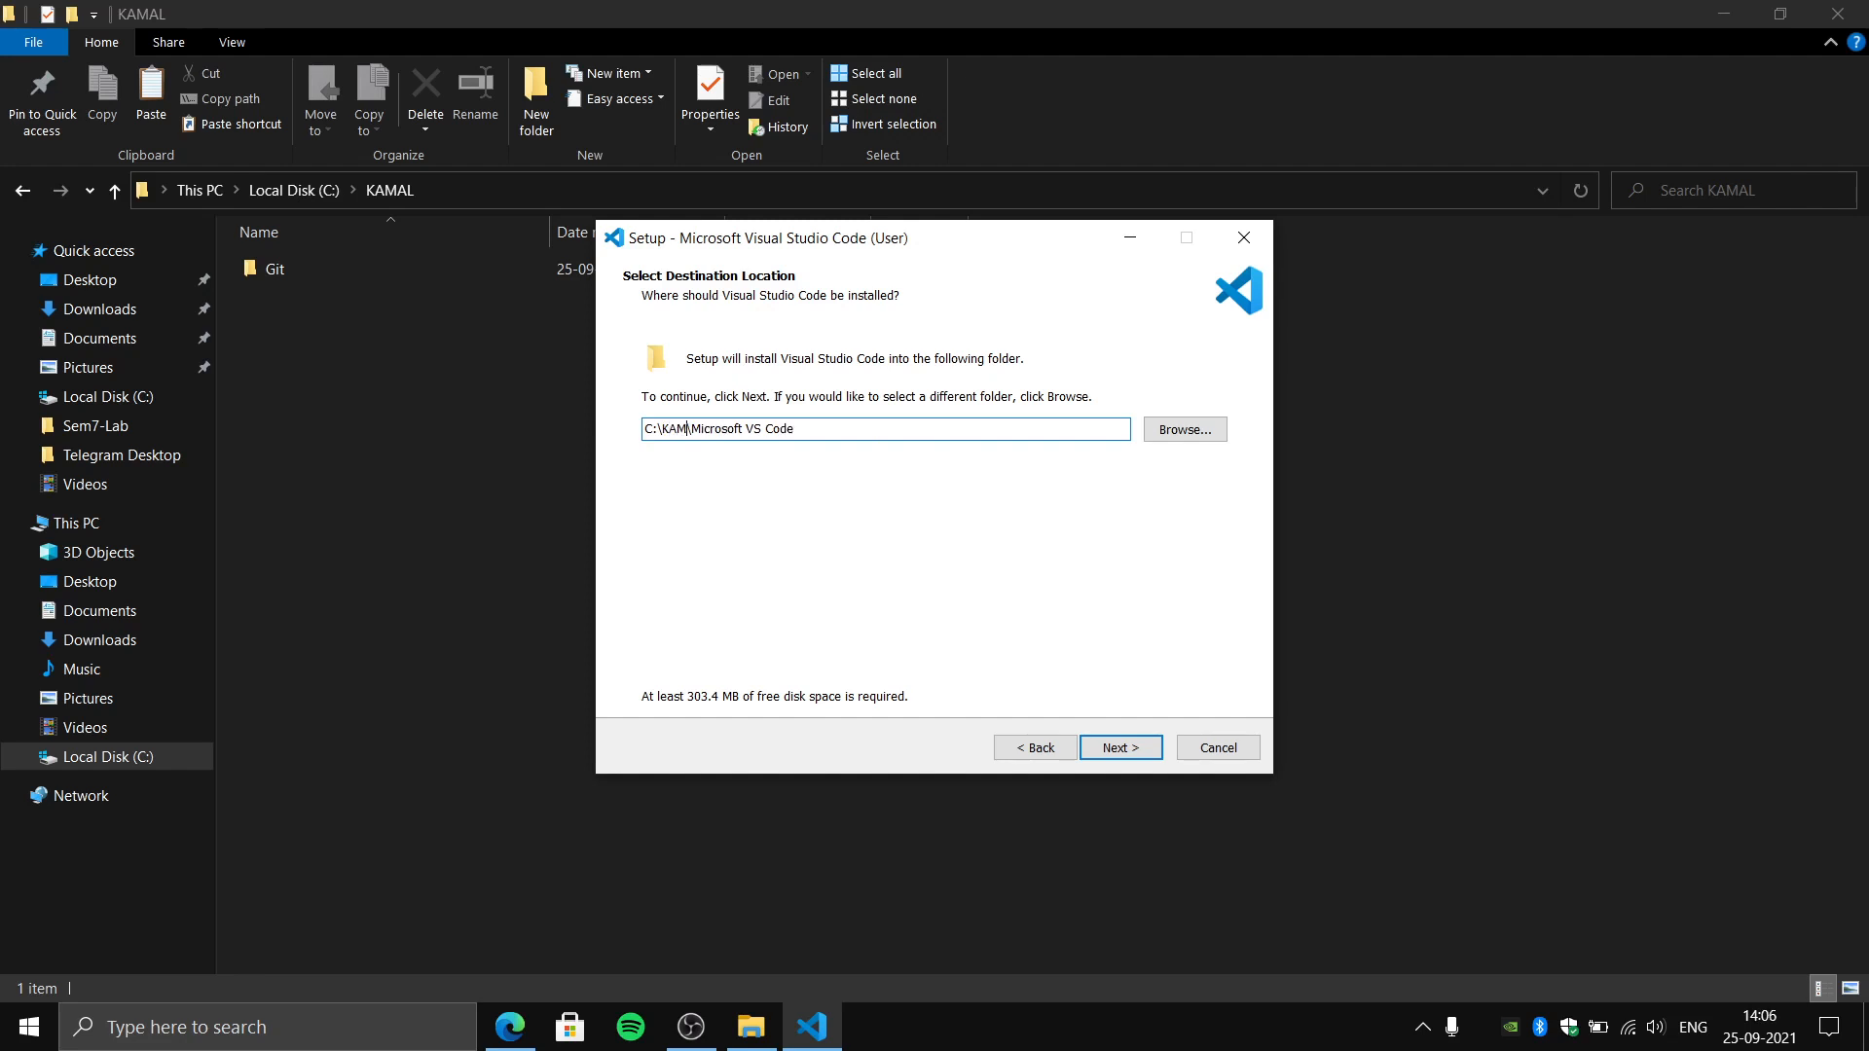
{"action": "key", "text": "Delete"}
{"action": "key", "text": "Delete"}
{"action": "key", "text": "Delete"}
{"action": "key", "text": "Delete"}
{"action": "key", "text": "Delete"}
{"action": "key", "text": "Delete"}
{"action": "key", "text": "Delete"}
{"action": "key", "text": "Delete"}
{"action": "key", "text": "Delete"}
{"action": "key", "text": "Delete"}
{"action": "key", "text": "Delete"}
{"action": "left_click", "coordinate": [1120, 746]}
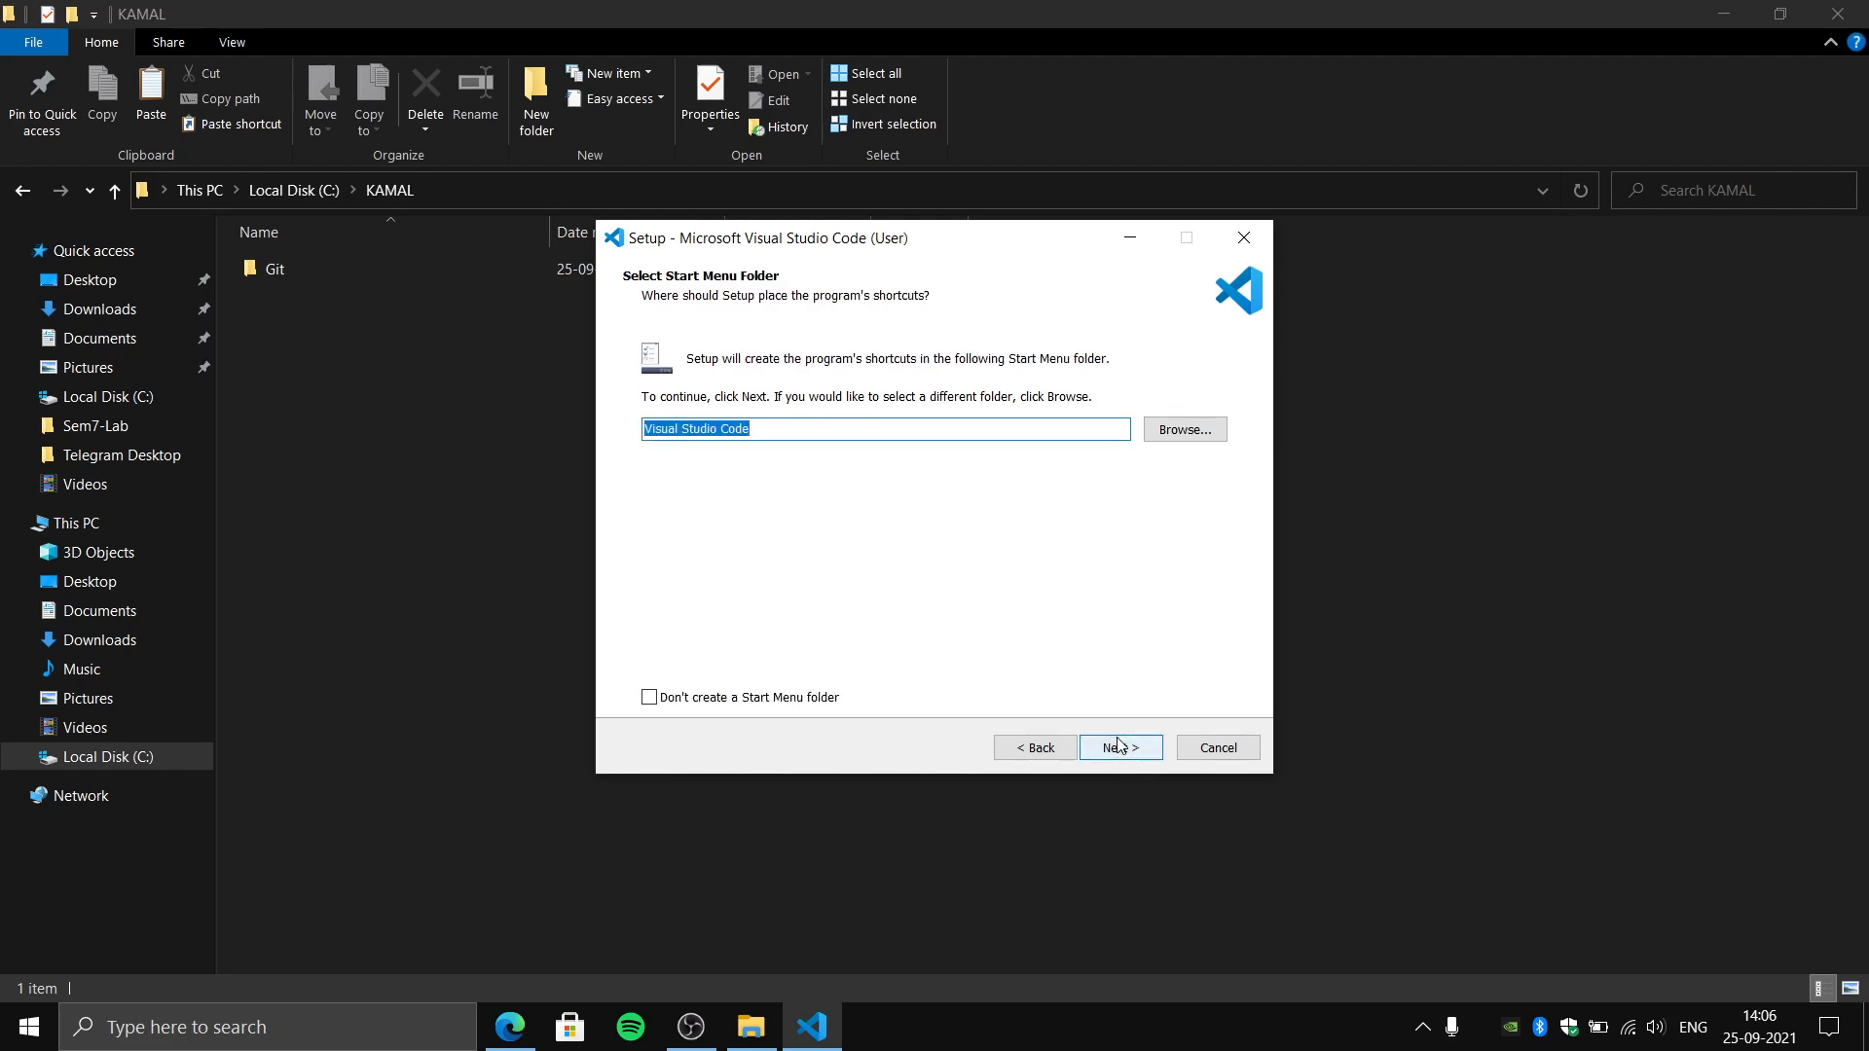
{"action": "left_click", "coordinate": [801, 698]}
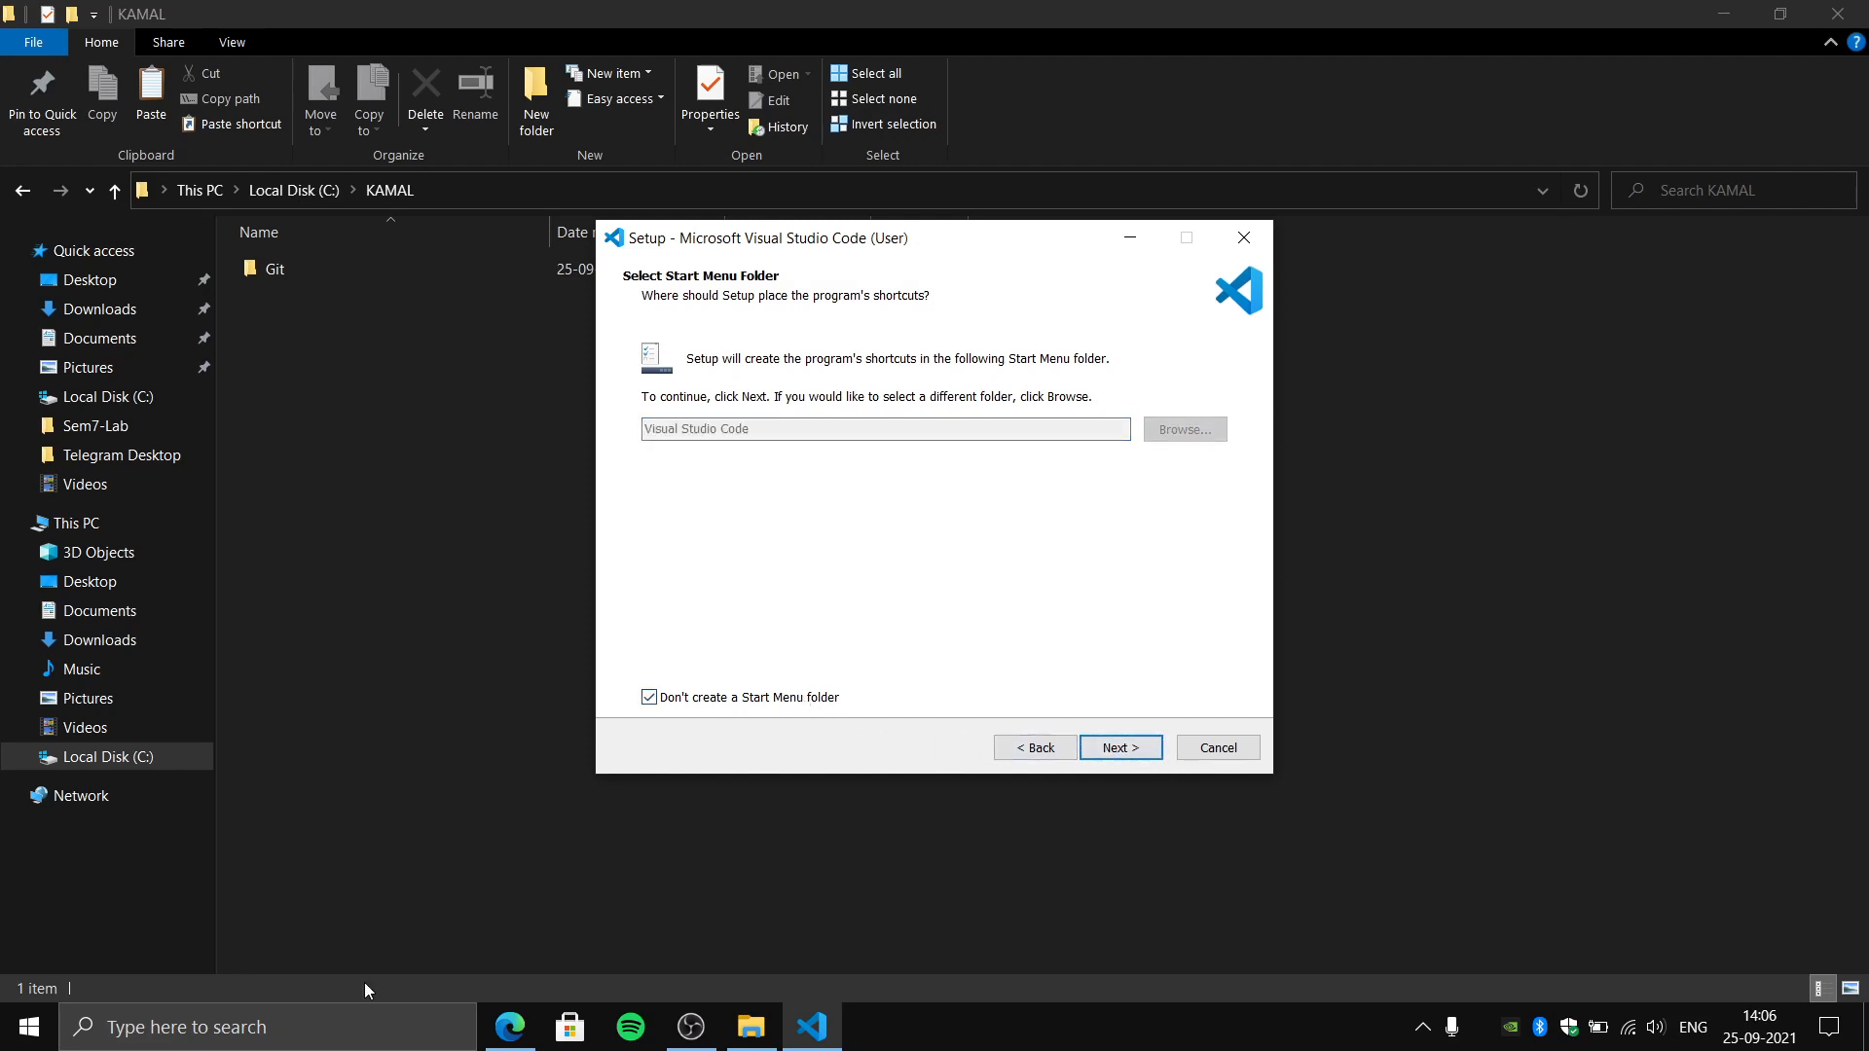
{"action": "left_click", "coordinate": [20, 1033]}
{"action": "left_click", "coordinate": [3, 1047]}
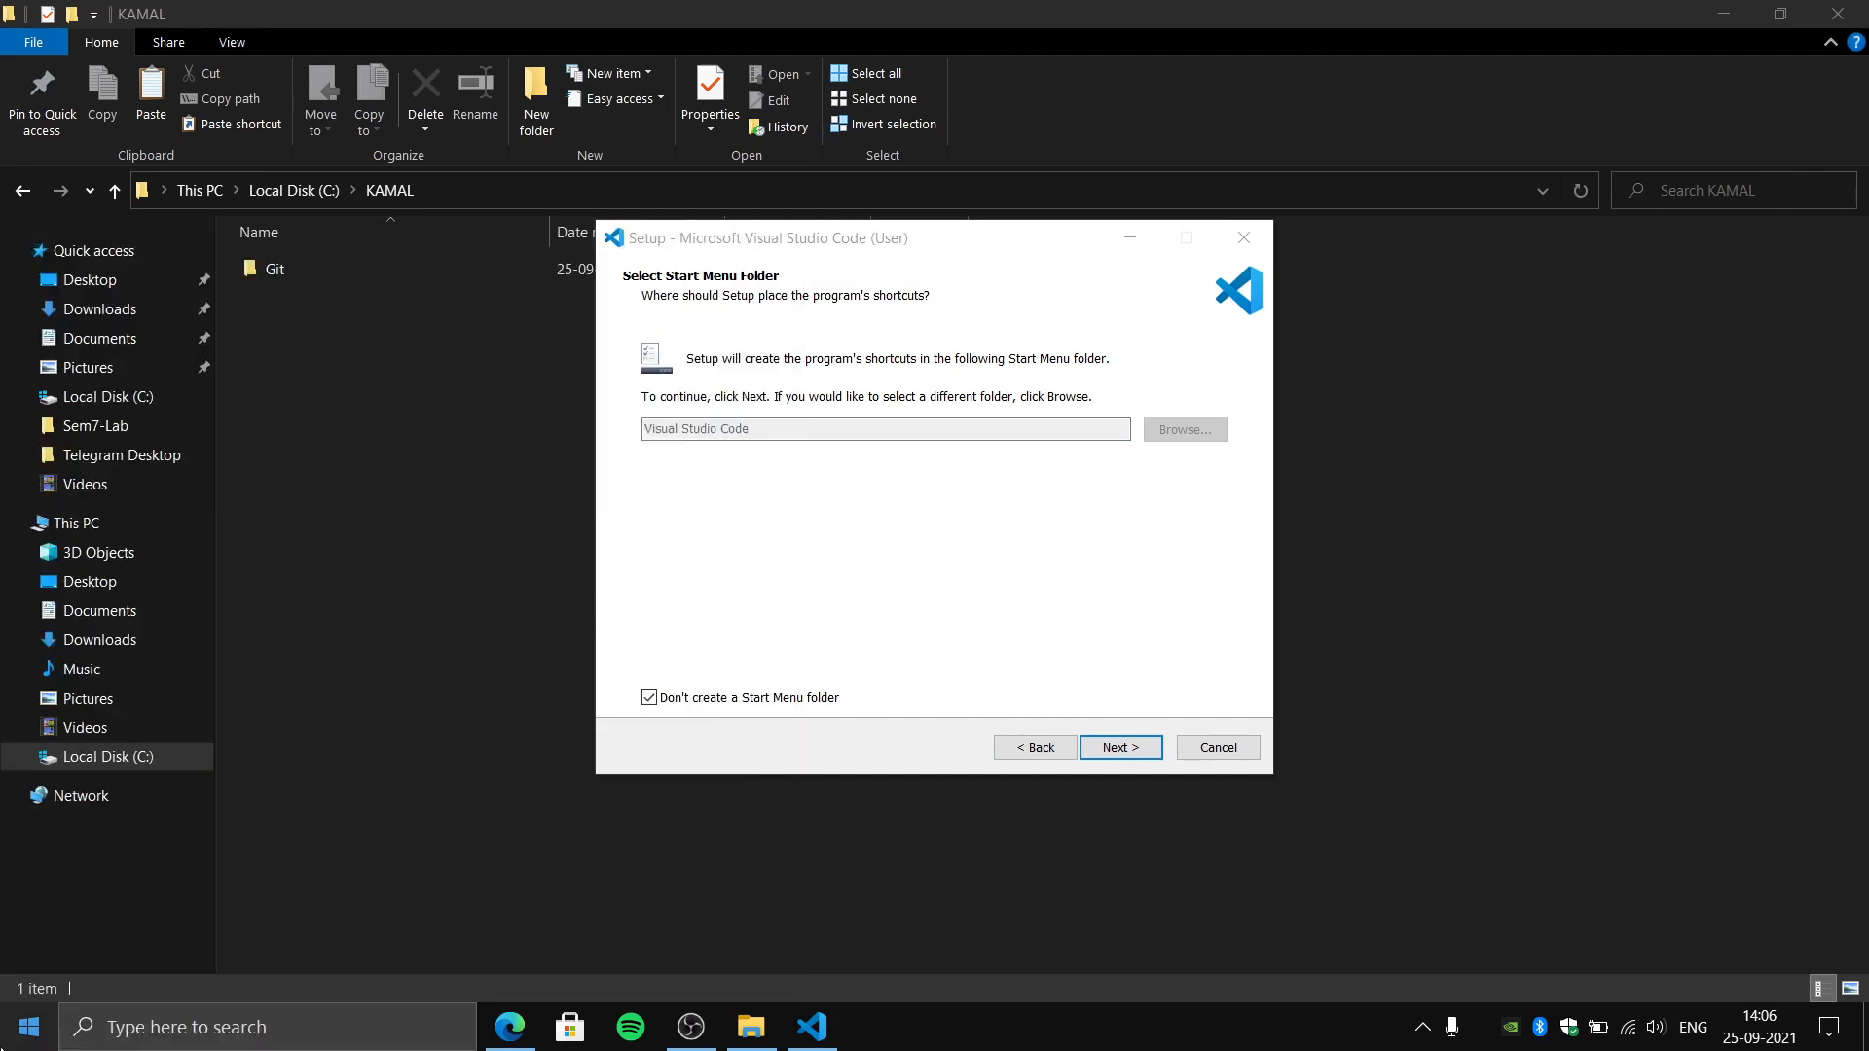
{"action": "left_click", "coordinate": [748, 701]}
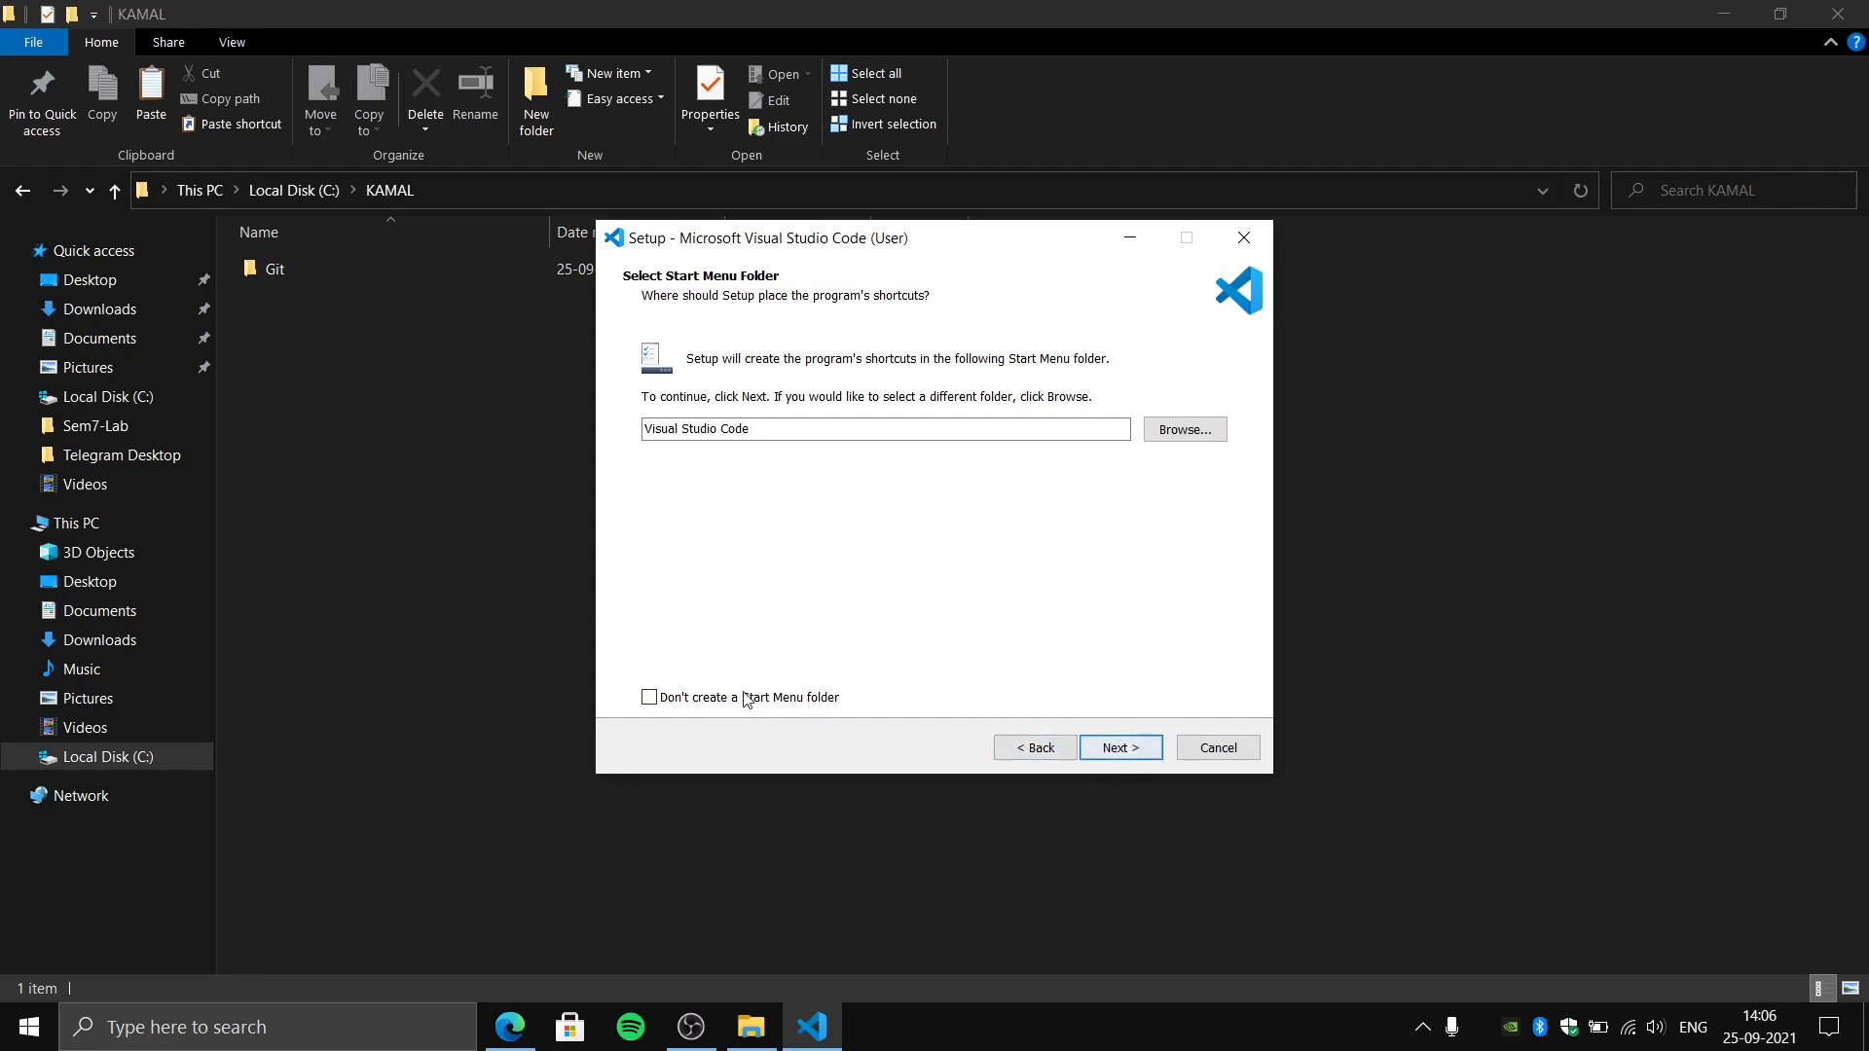
- Accept the Visual Studio Code Start Menu folder and enable the desktop icon and both "Open with Code" context menu actions
{"action": "left_click", "coordinate": [1152, 751]}
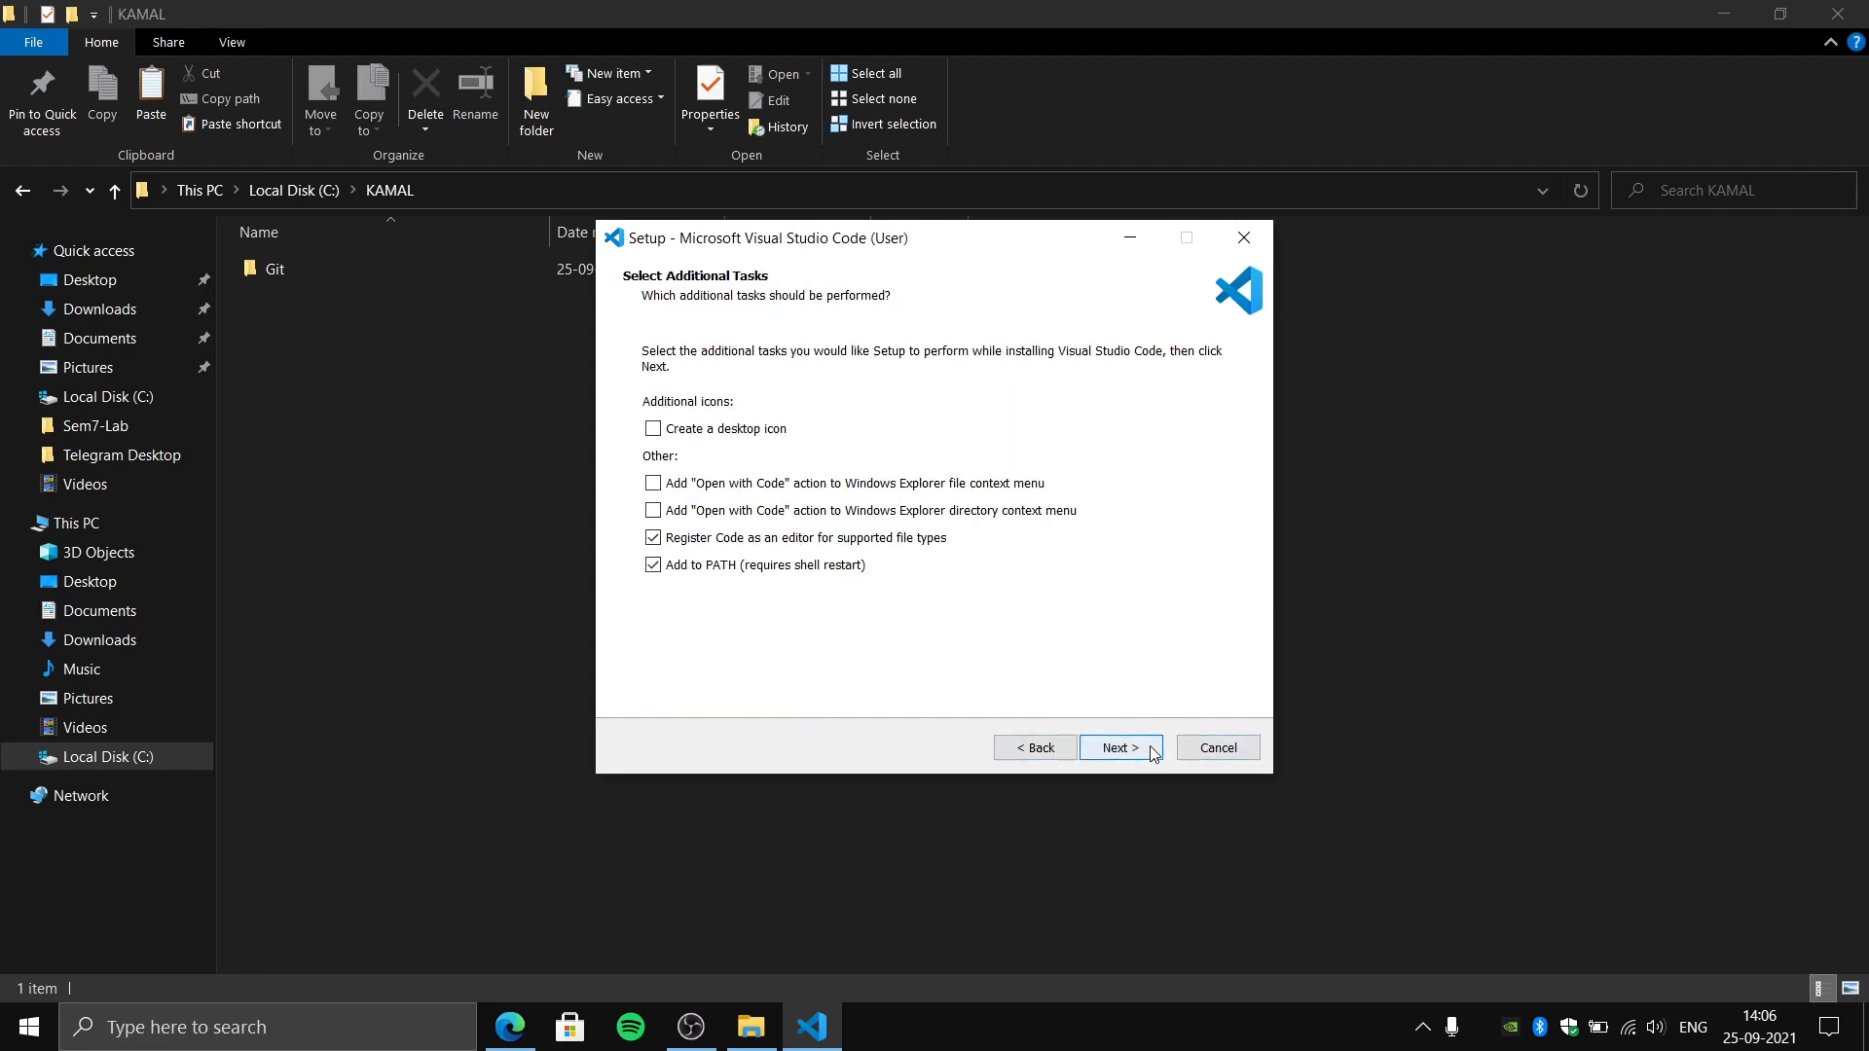
{"action": "left_click", "coordinate": [740, 428]}
{"action": "left_click", "coordinate": [751, 481]}
{"action": "left_click", "coordinate": [752, 514]}
{"action": "left_click", "coordinate": [1115, 749]}
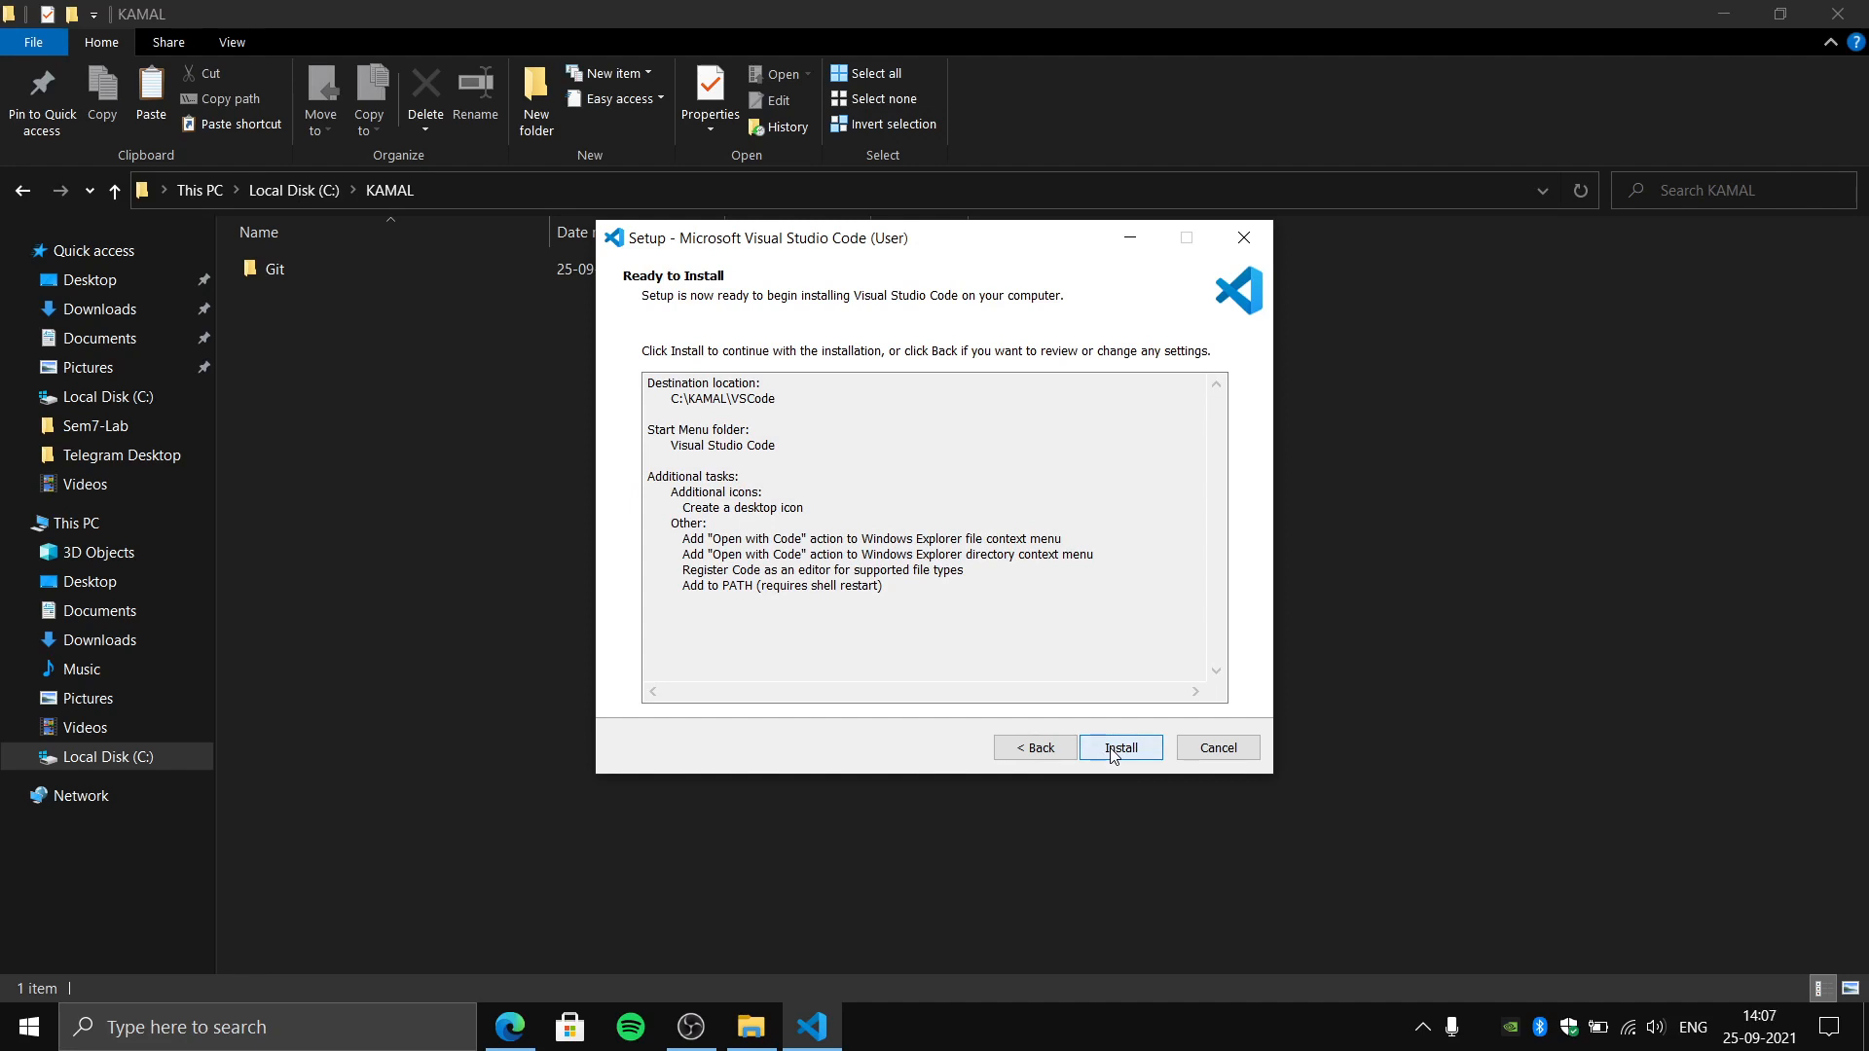
- Install Visual Studio Code, finish the setup with launching enabled, and maximize the editor window
{"action": "left_click", "coordinate": [1116, 750]}
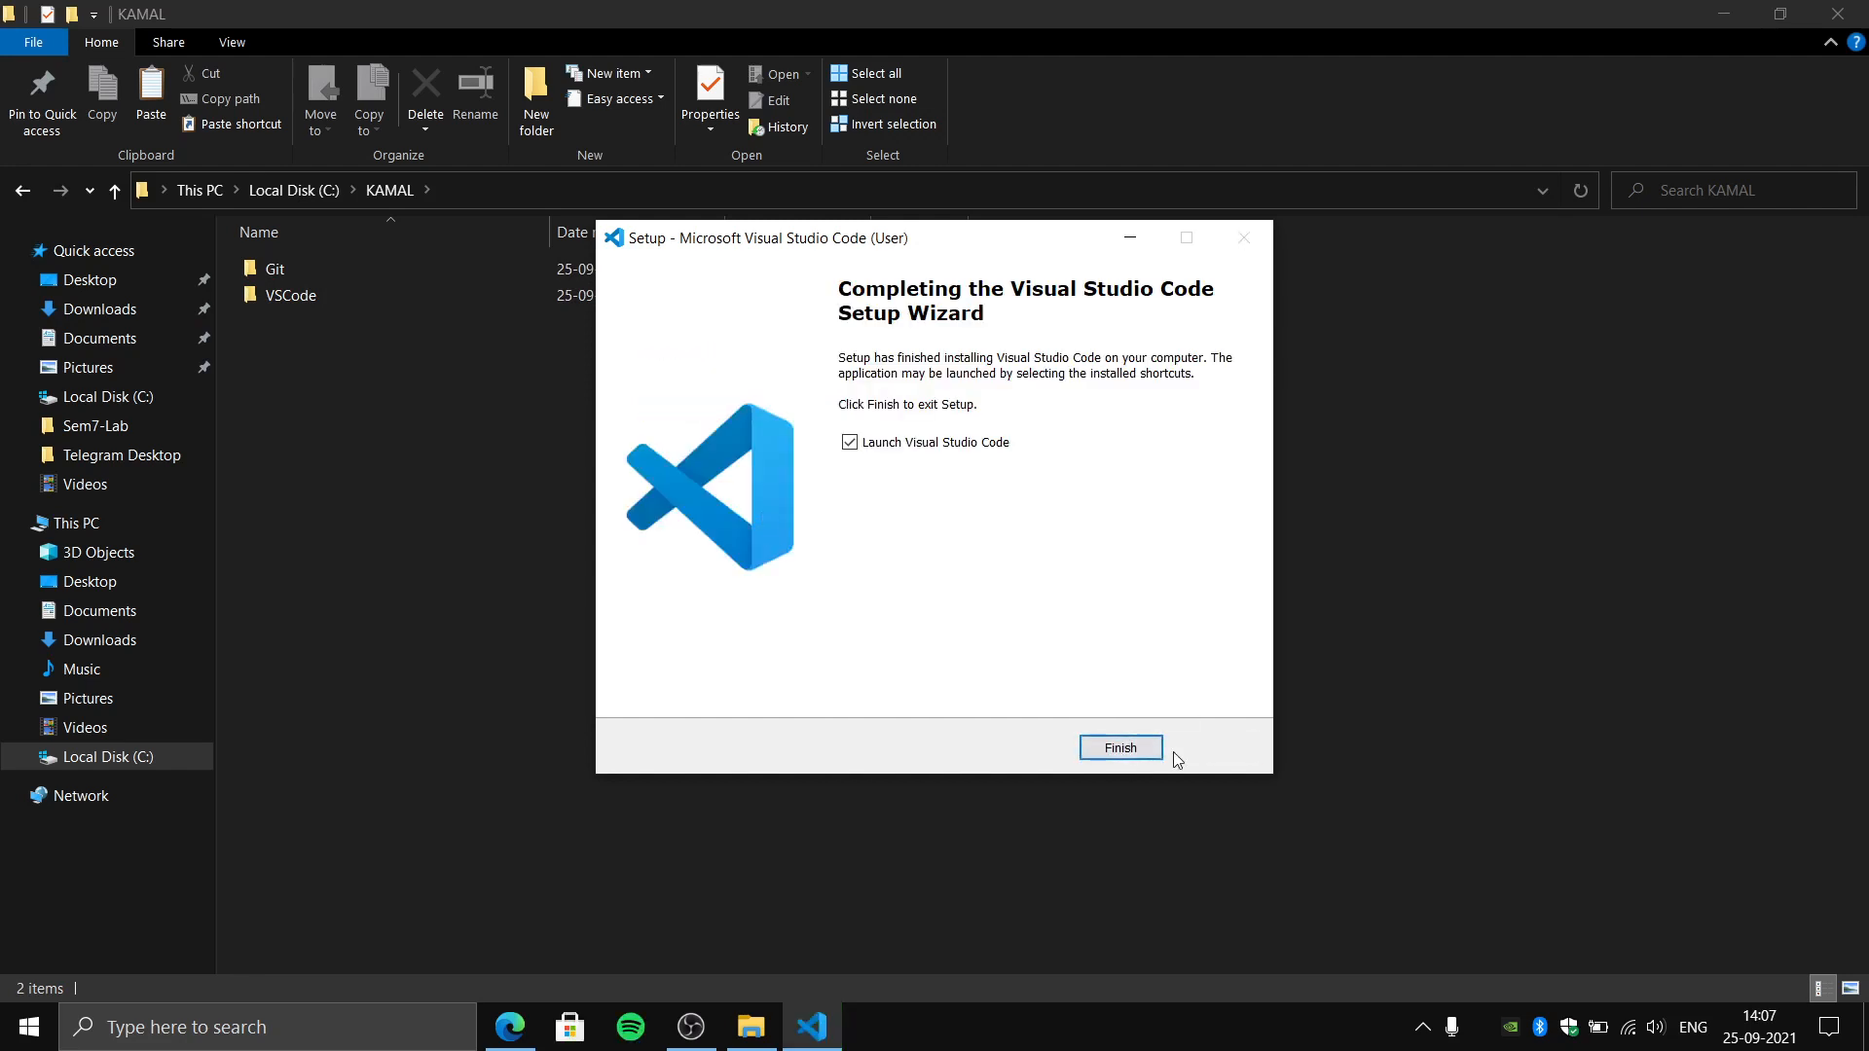
{"action": "left_click", "coordinate": [1107, 756]}
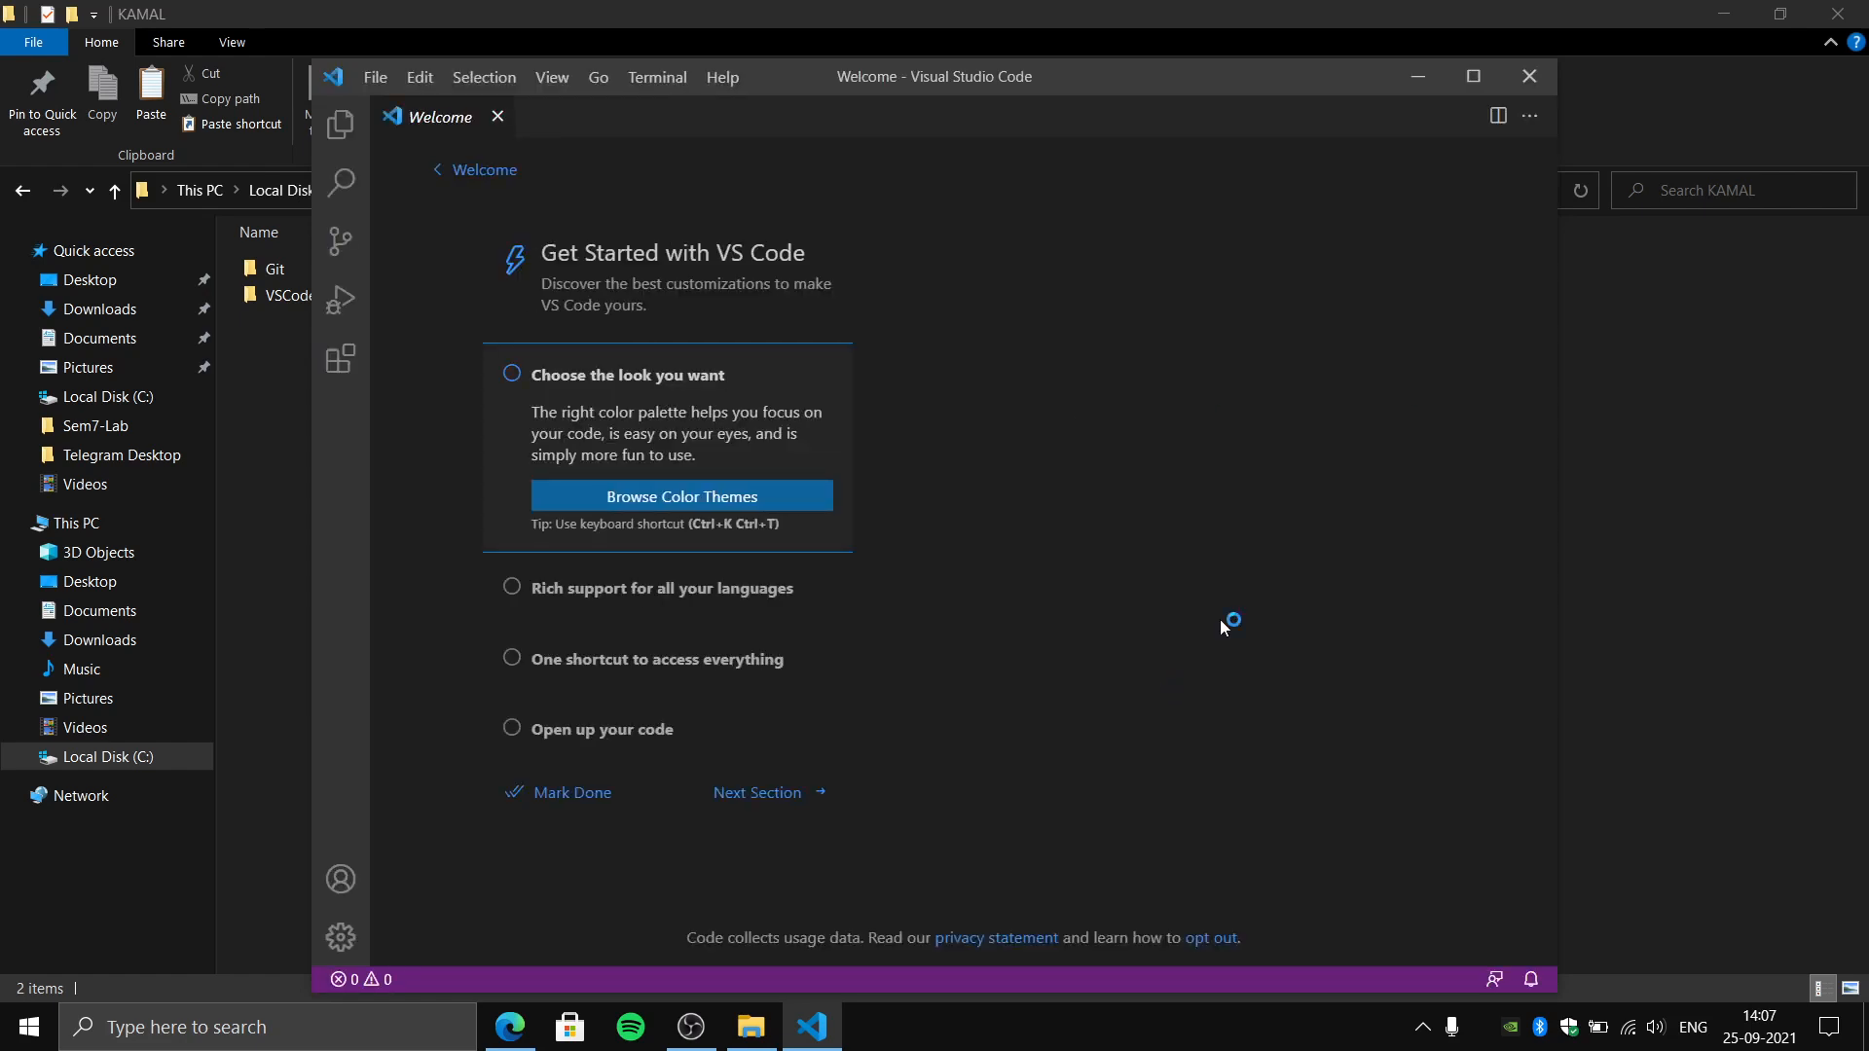
{"action": "left_click", "coordinate": [1476, 90]}
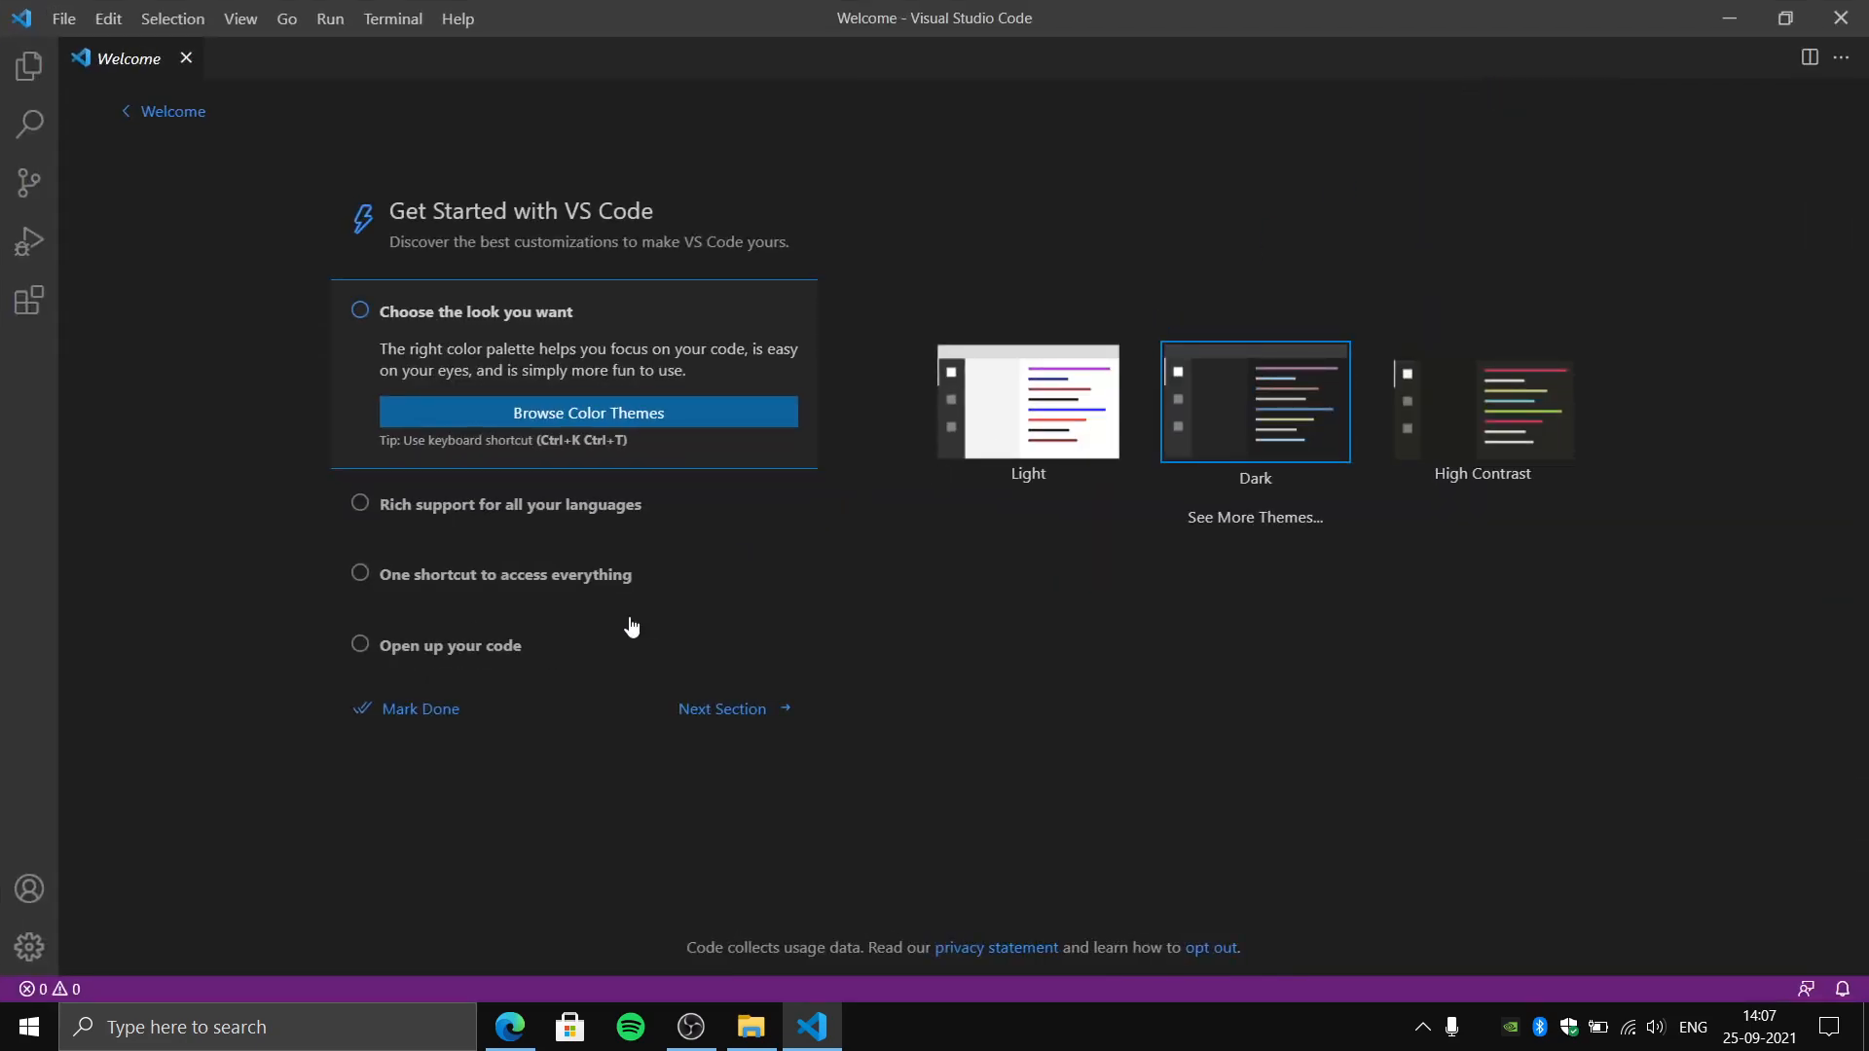
- Mark the Get Started walkthrough as done, view the additional walkthroughs, and close the Welcome page
{"action": "left_click", "coordinate": [405, 715]}
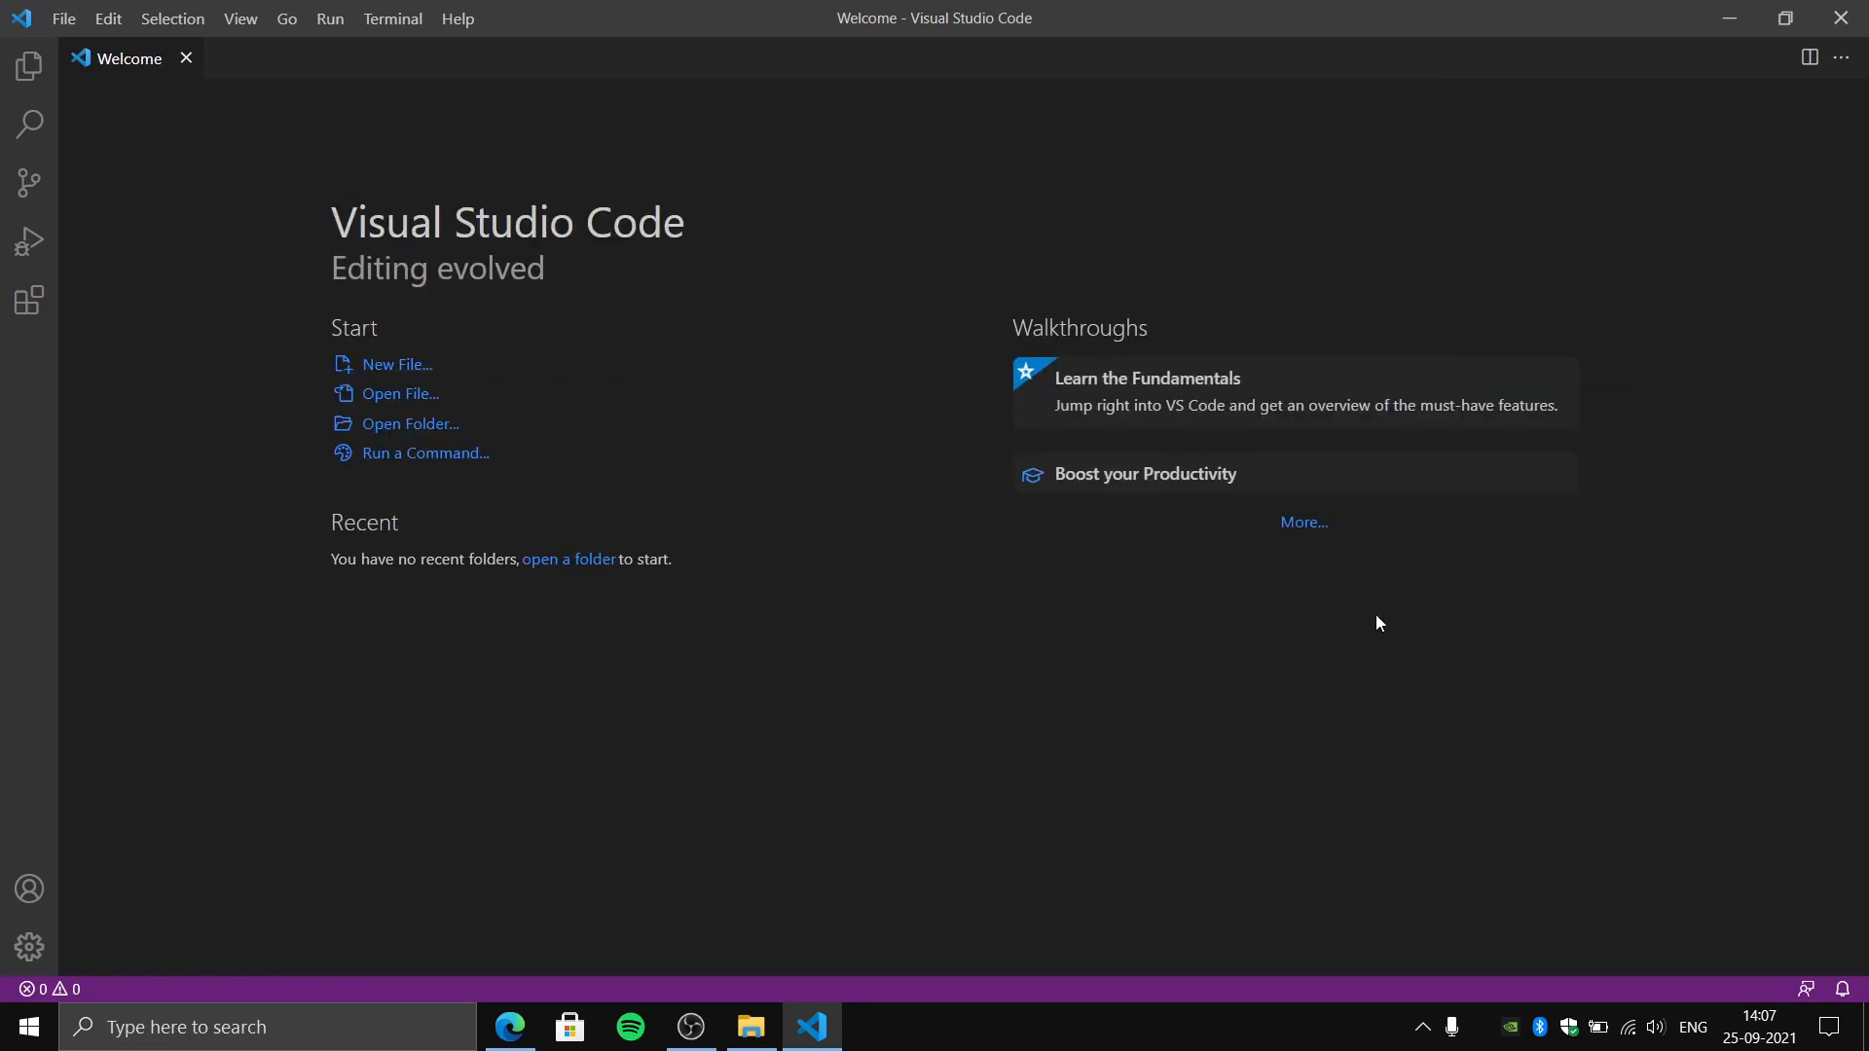
{"action": "left_click", "coordinate": [1292, 525]}
{"action": "left_click", "coordinate": [738, 757]}
{"action": "left_click", "coordinate": [185, 59]}
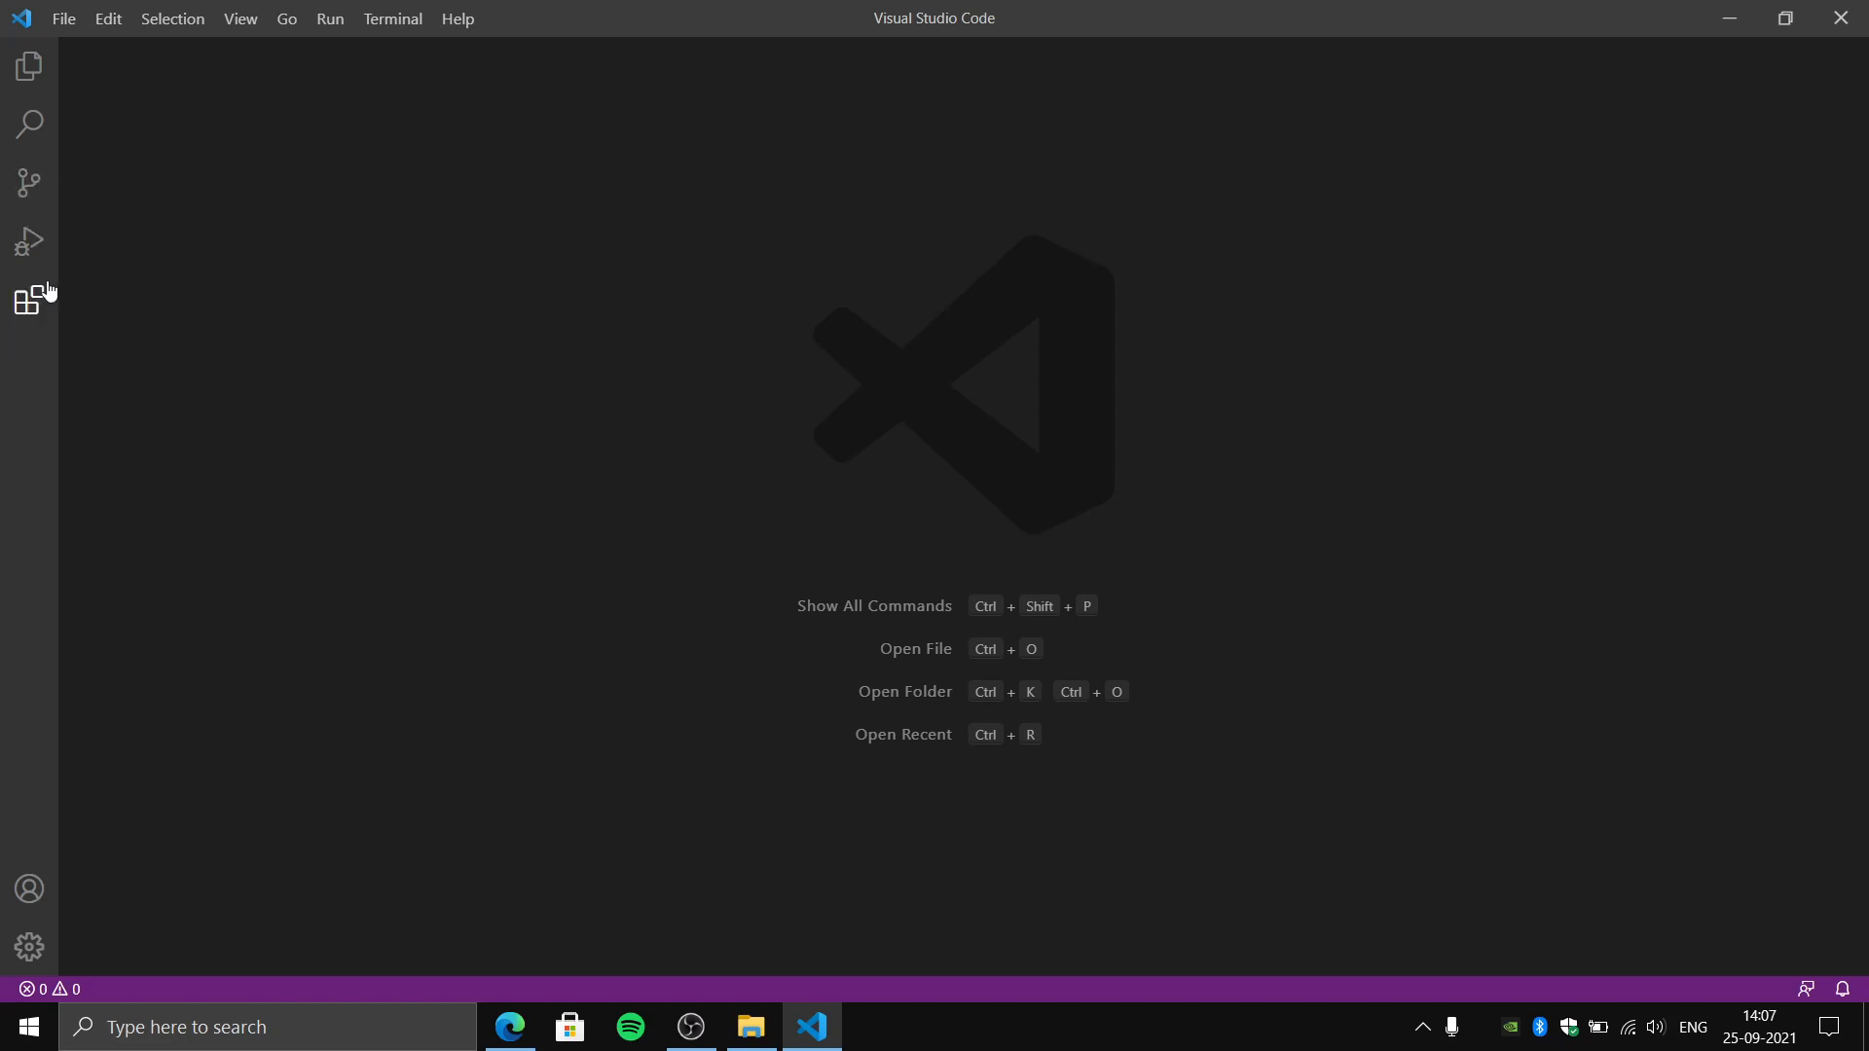
- Open the Sem7-Lab folder from Desktop\GitRep and trust its authors, including all files in the parent folder GitRep
{"action": "left_click", "coordinate": [72, 29]}
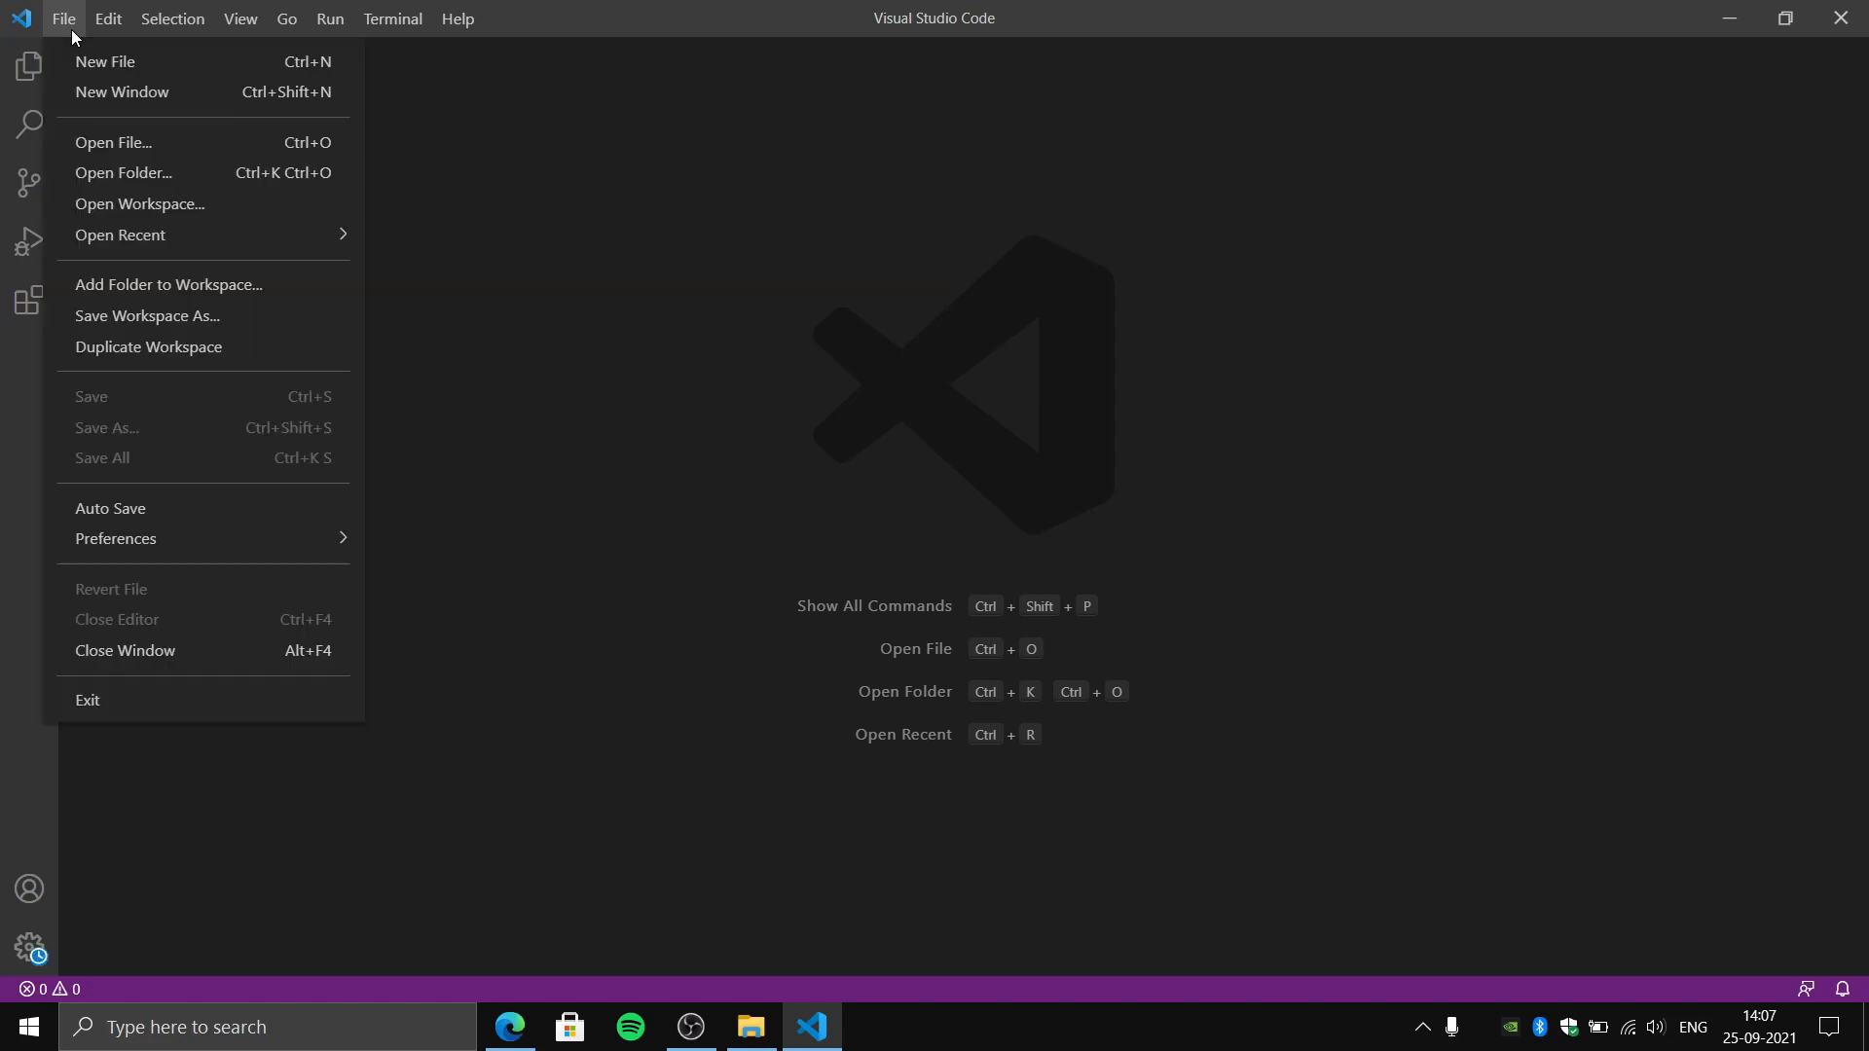
{"action": "left_click", "coordinate": [126, 172]}
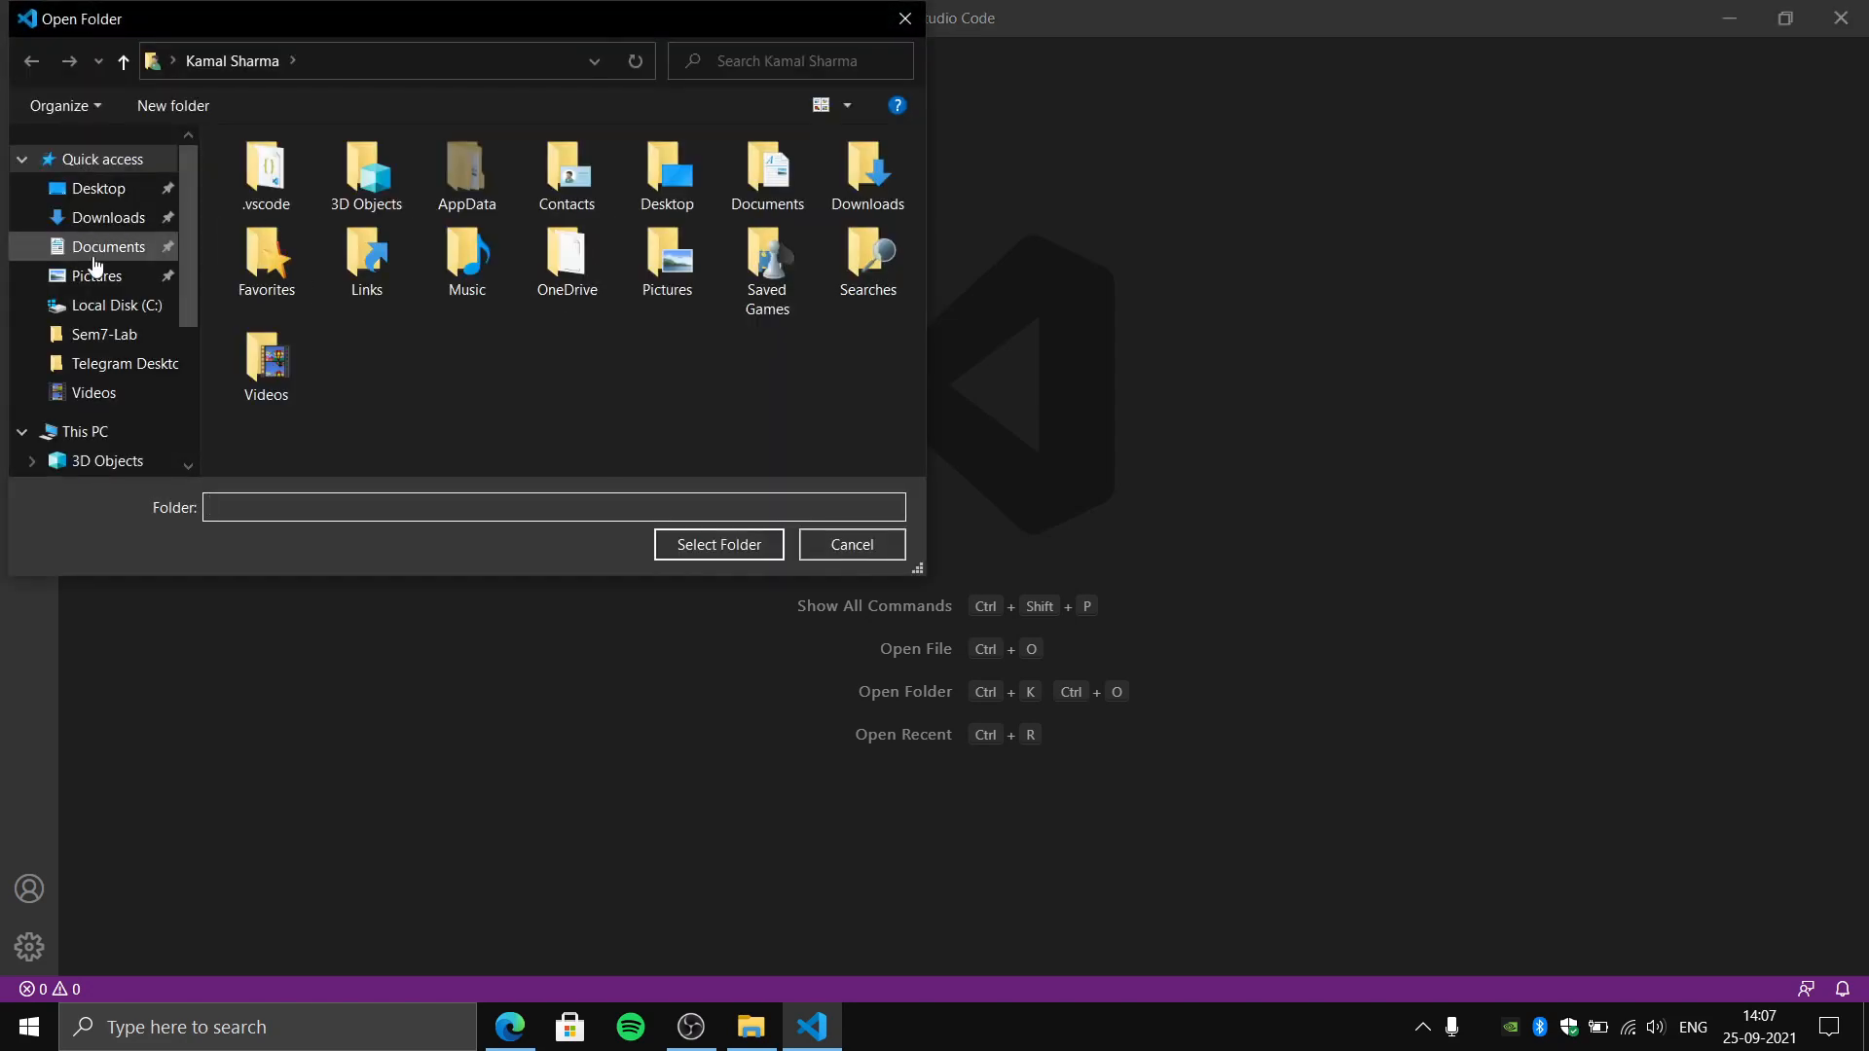
{"action": "left_click", "coordinate": [115, 336]}
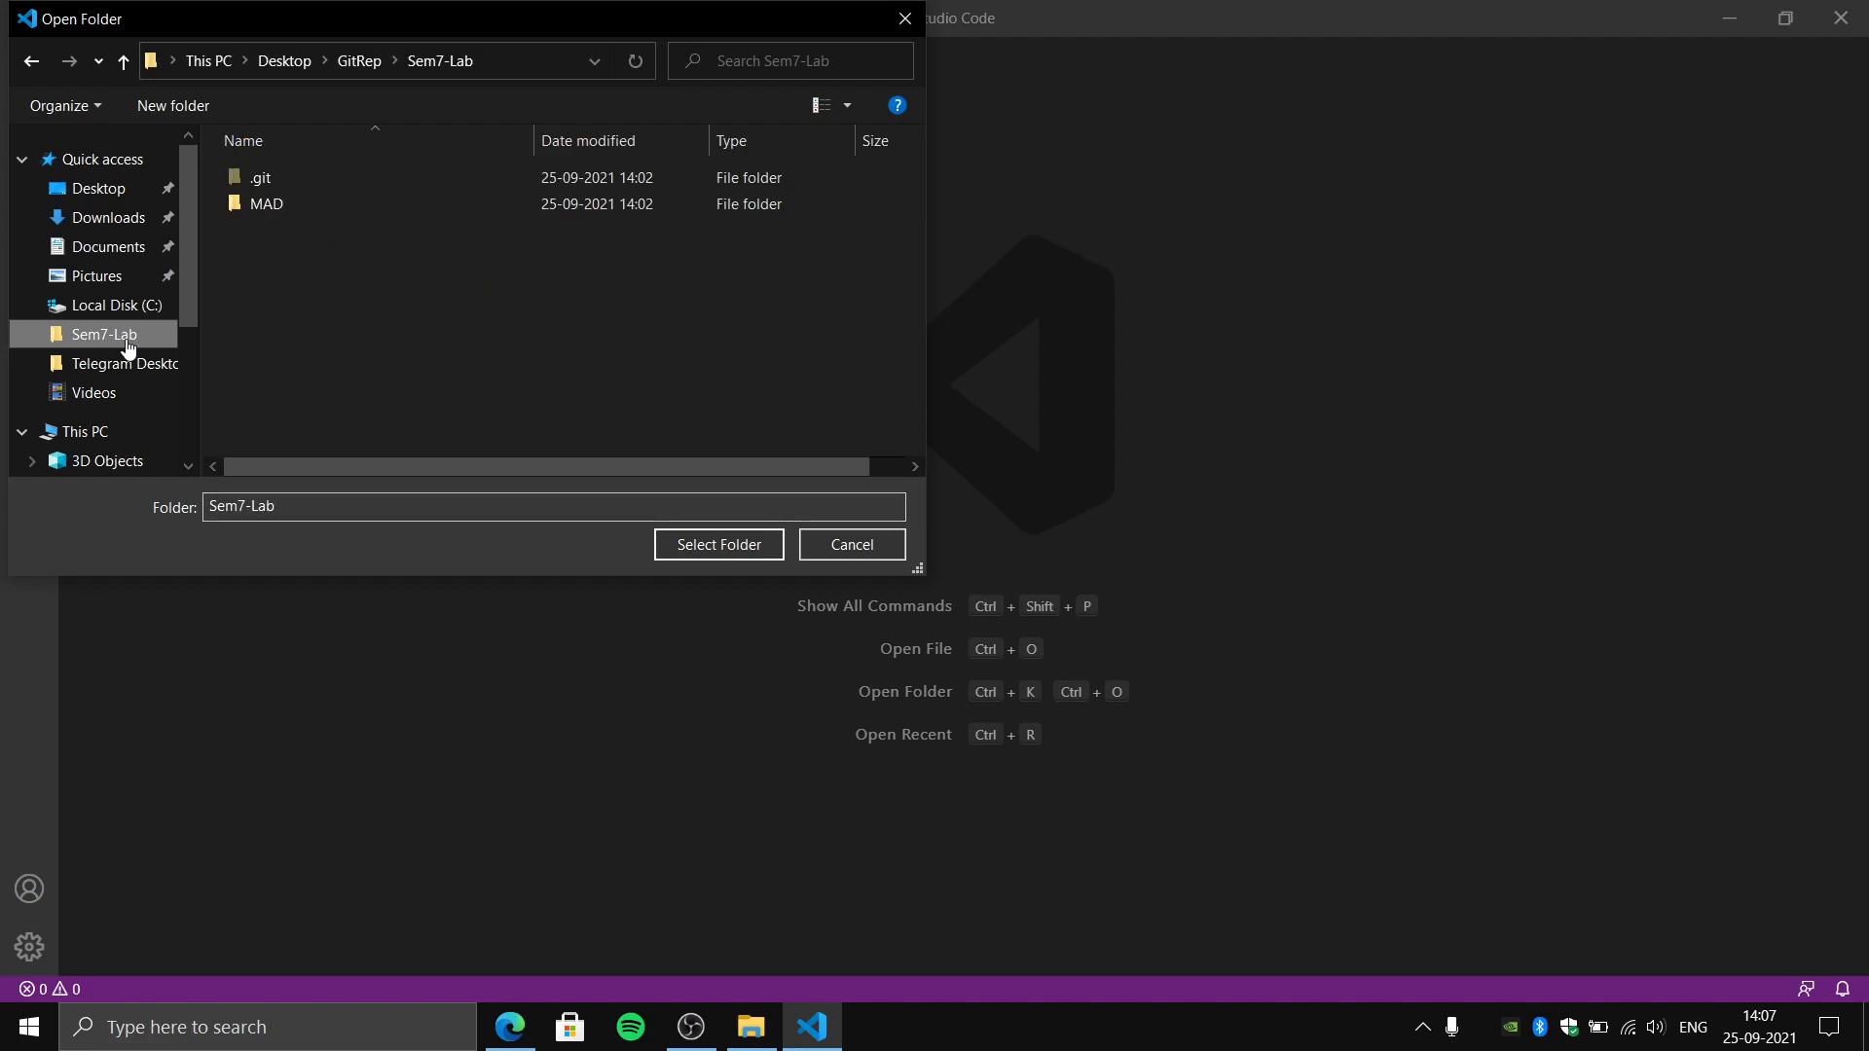
{"action": "left_click", "coordinate": [285, 61]}
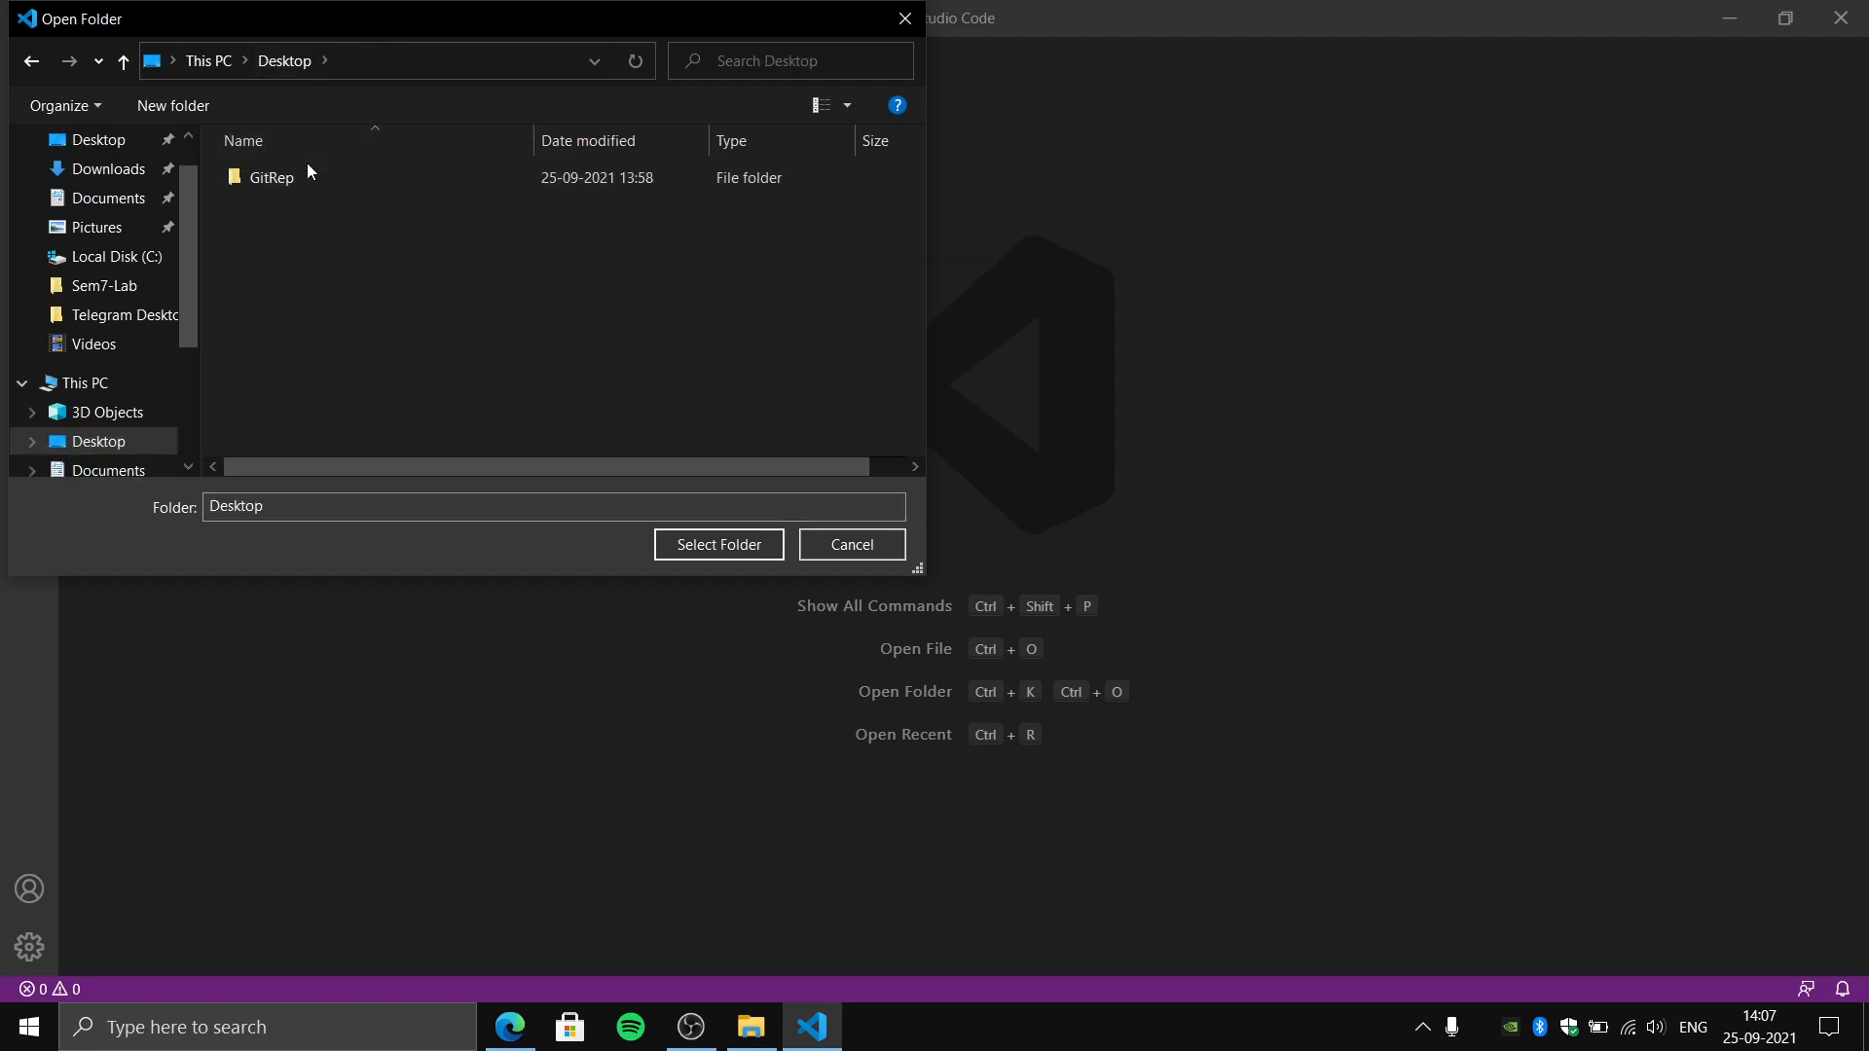
{"action": "double_click", "coordinate": [328, 183]}
{"action": "left_click", "coordinate": [329, 185]}
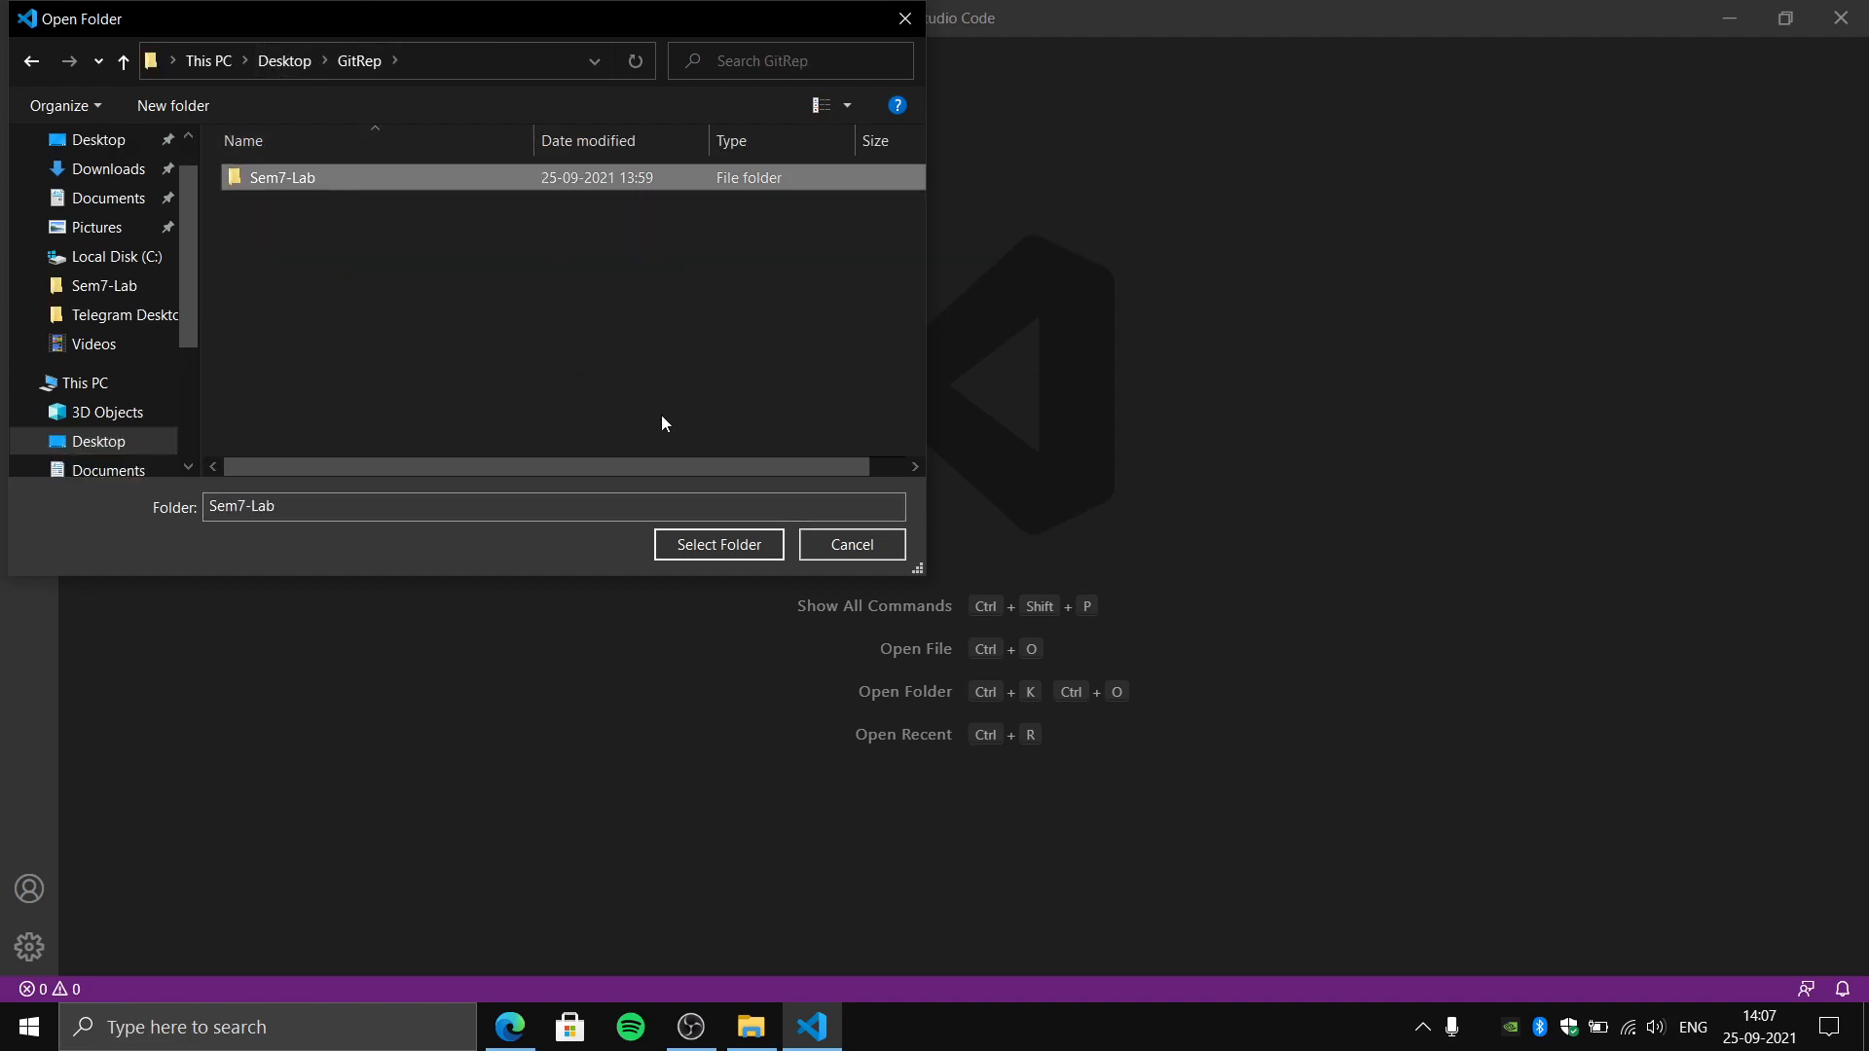
{"action": "left_click", "coordinate": [717, 542]}
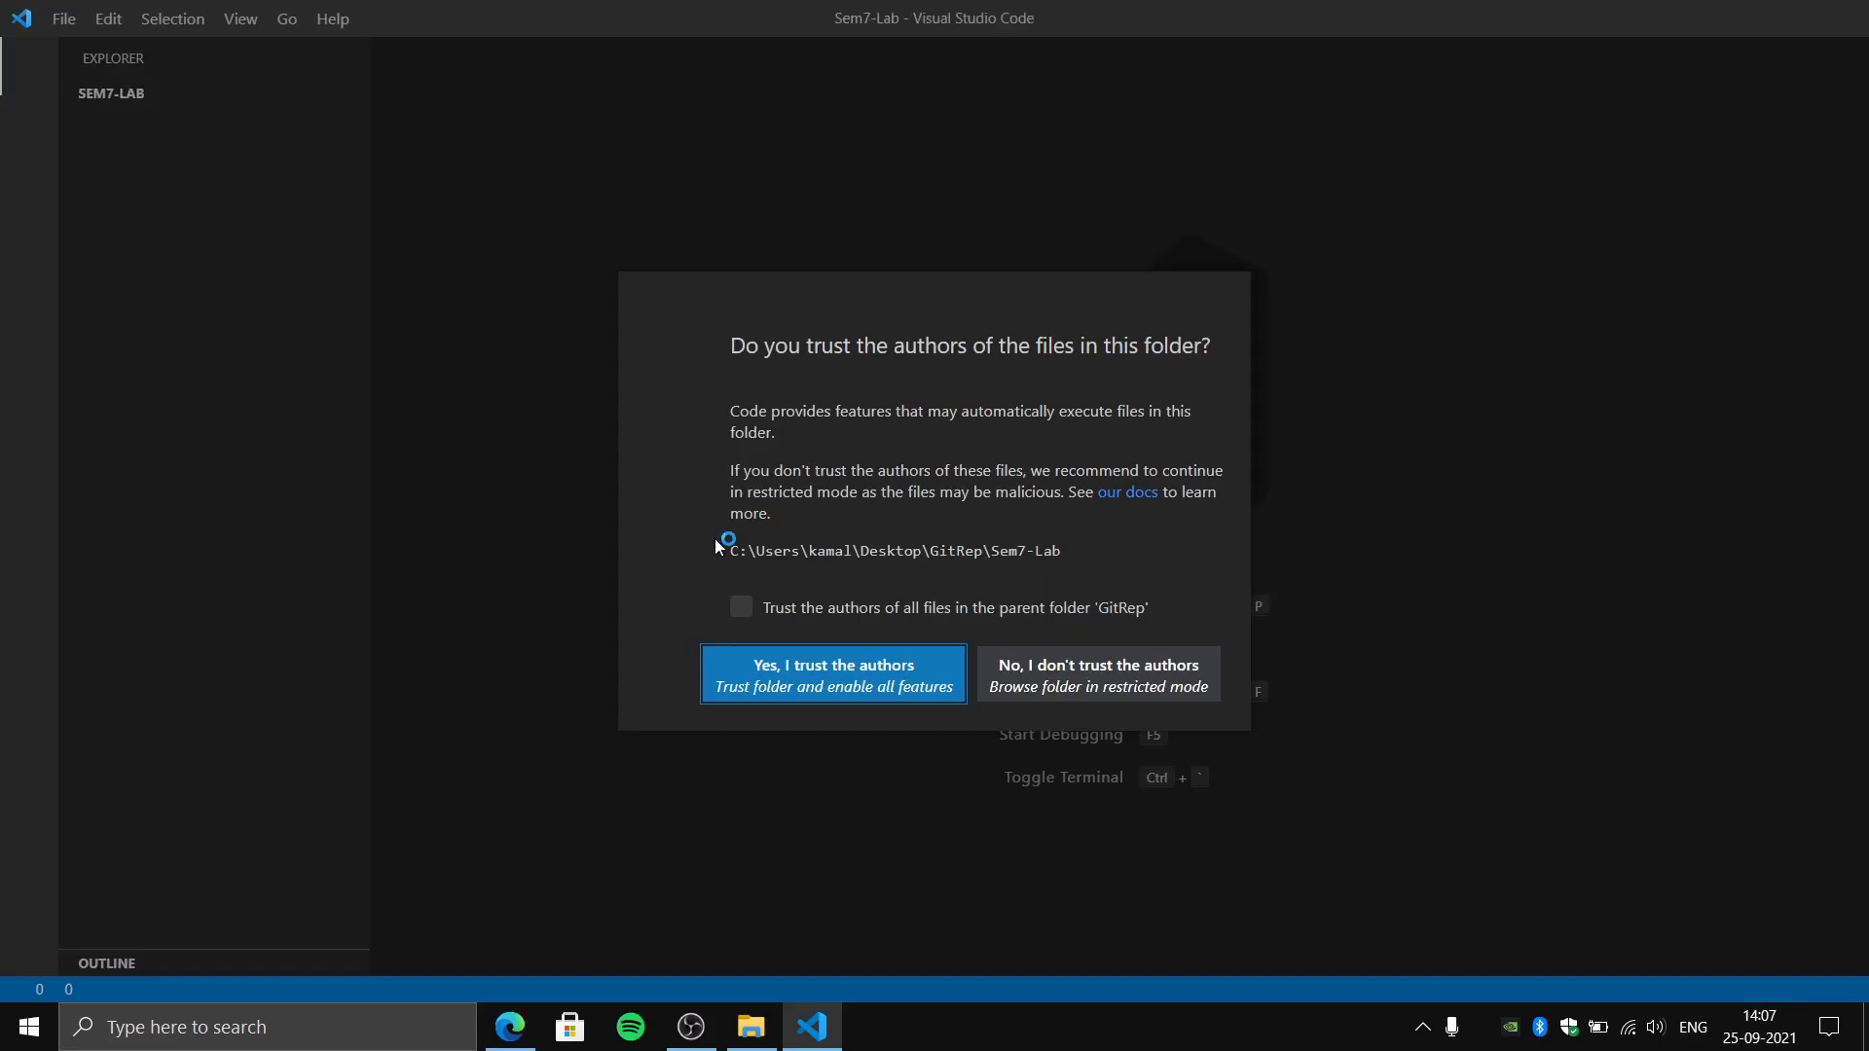
{"action": "left_click", "coordinate": [837, 611]}
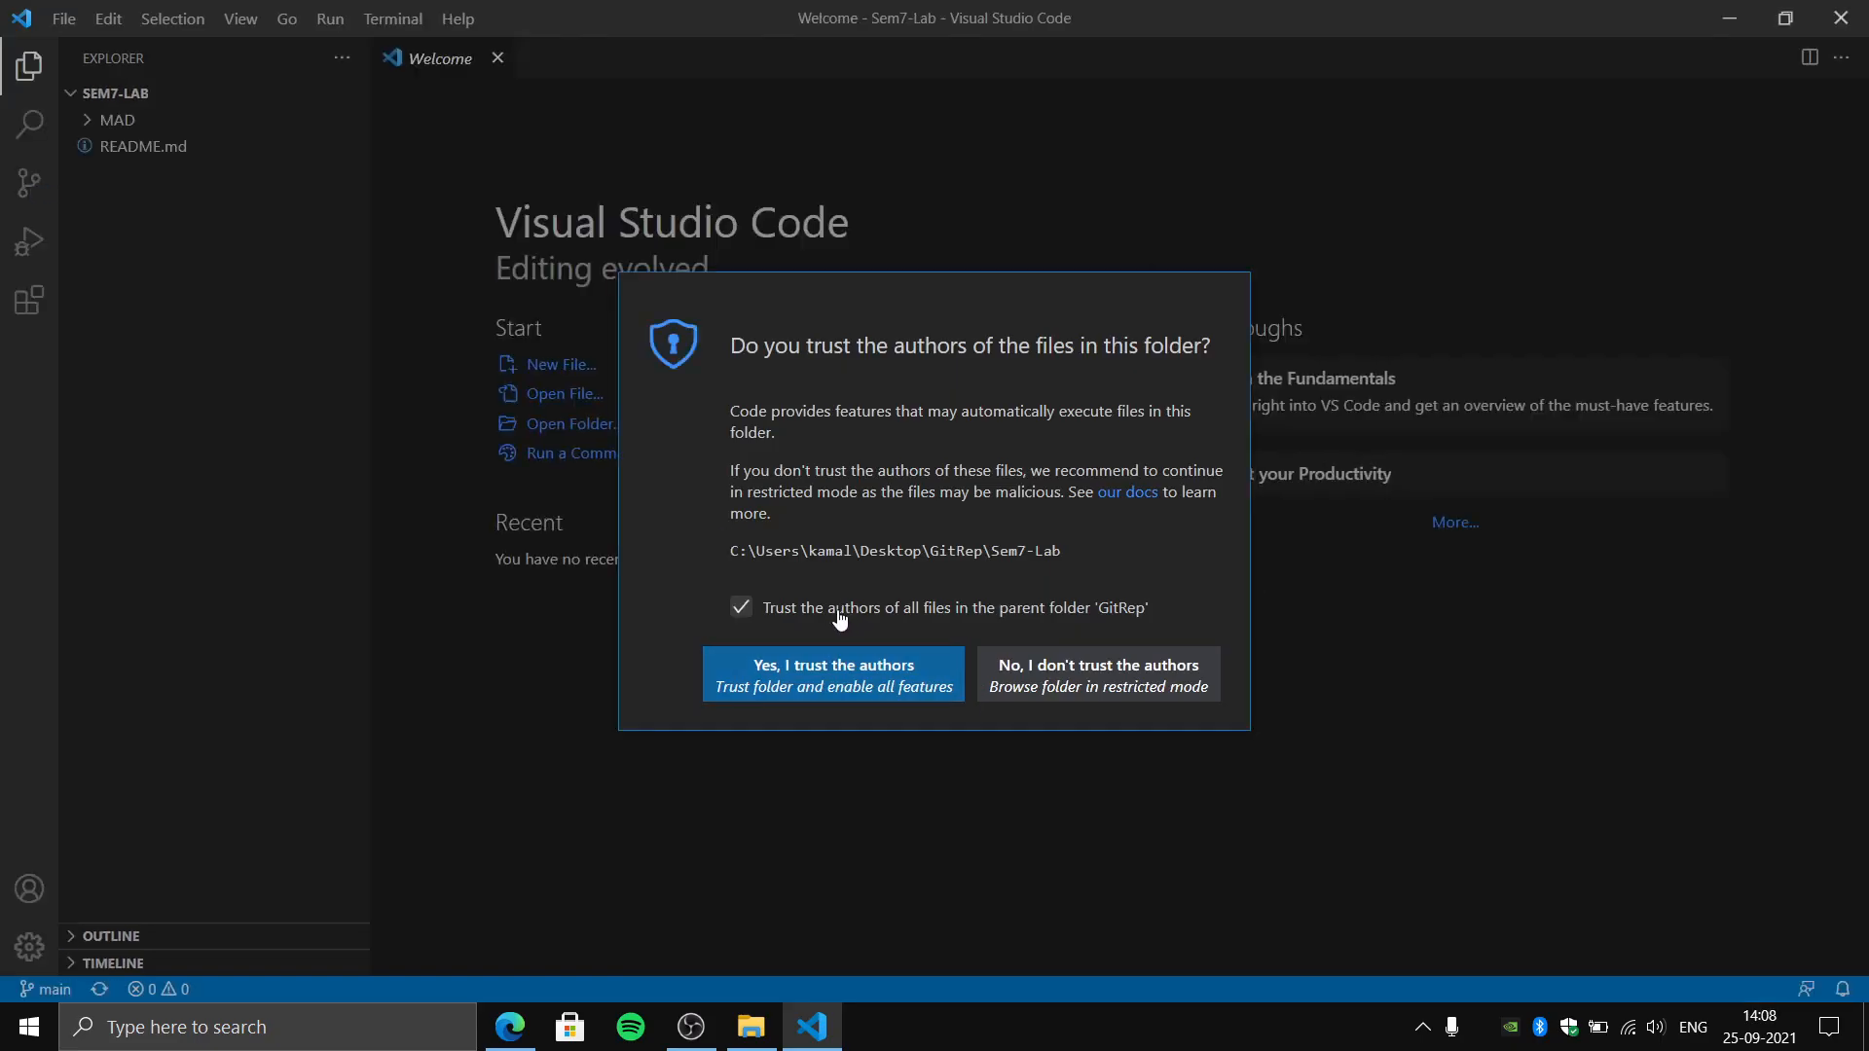
{"action": "left_click", "coordinate": [871, 687]}
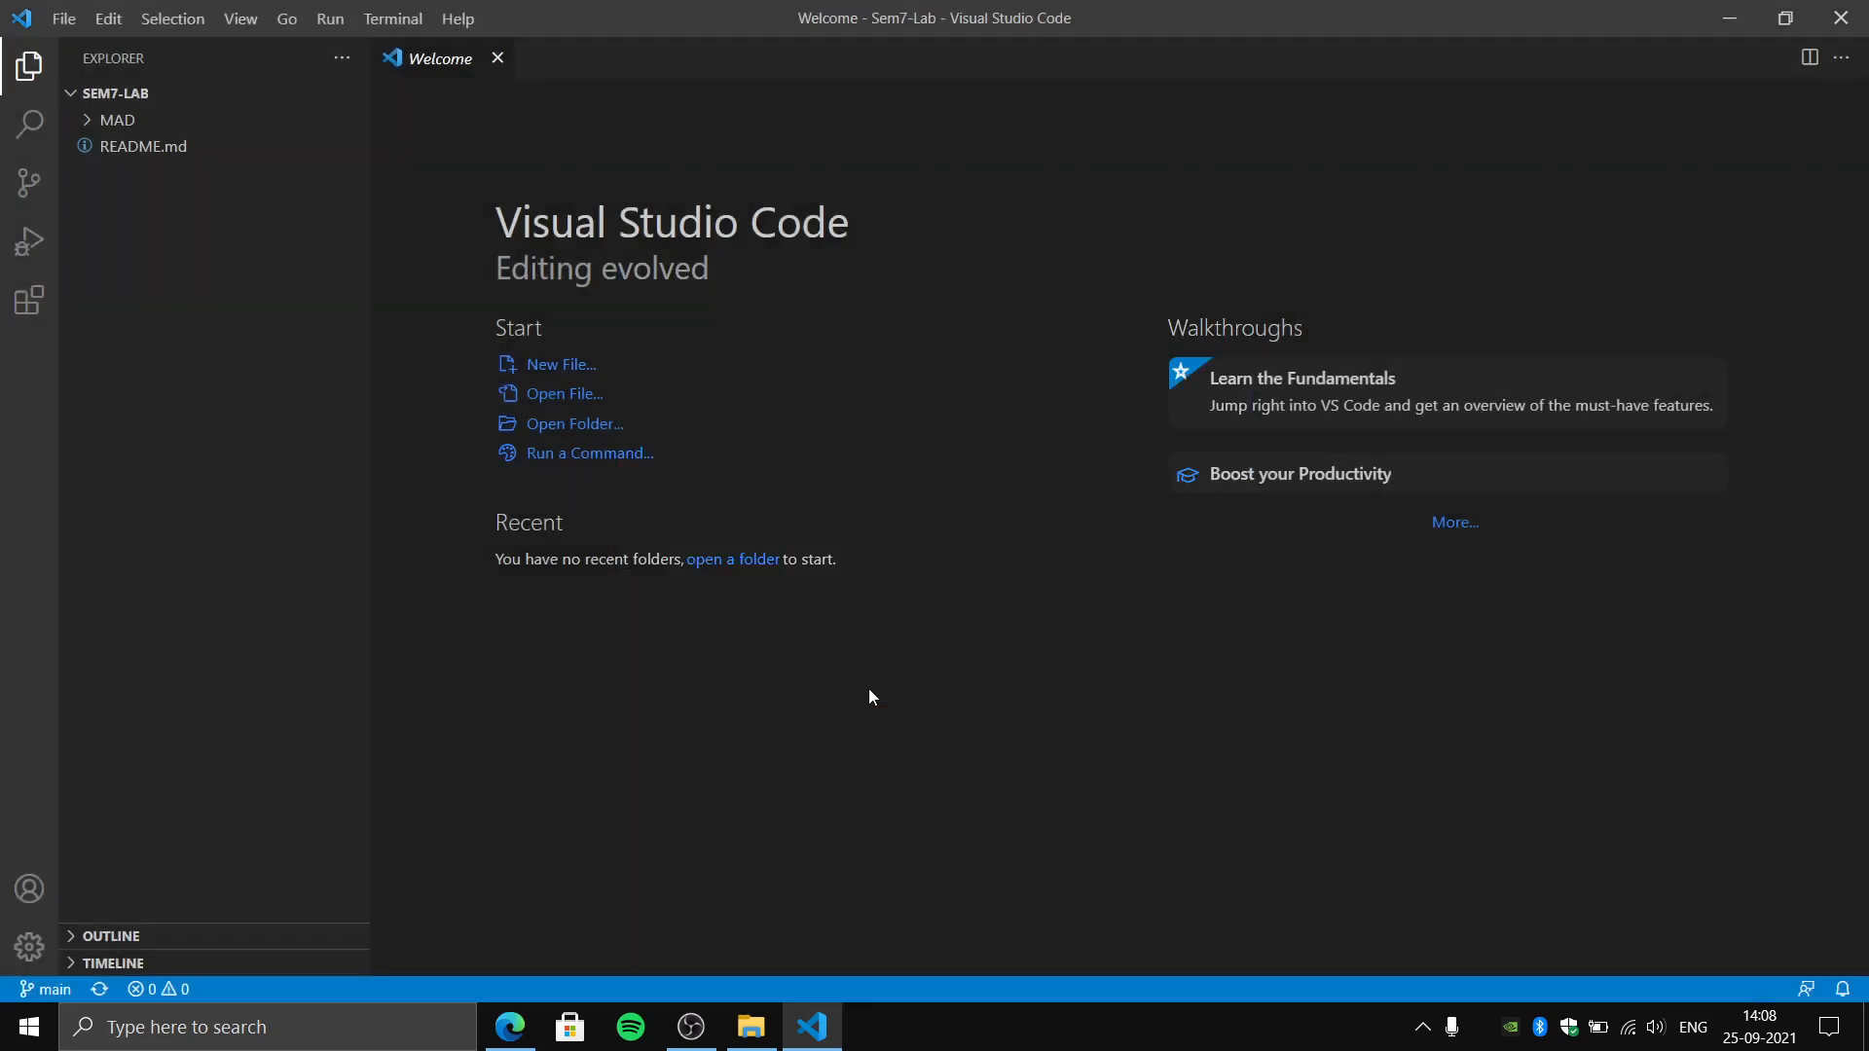
- Expand the MAD folder and its Ex_03_SimleLogin subfolder to examine the project files
{"action": "left_click", "coordinate": [125, 120]}
{"action": "left_click", "coordinate": [141, 200]}
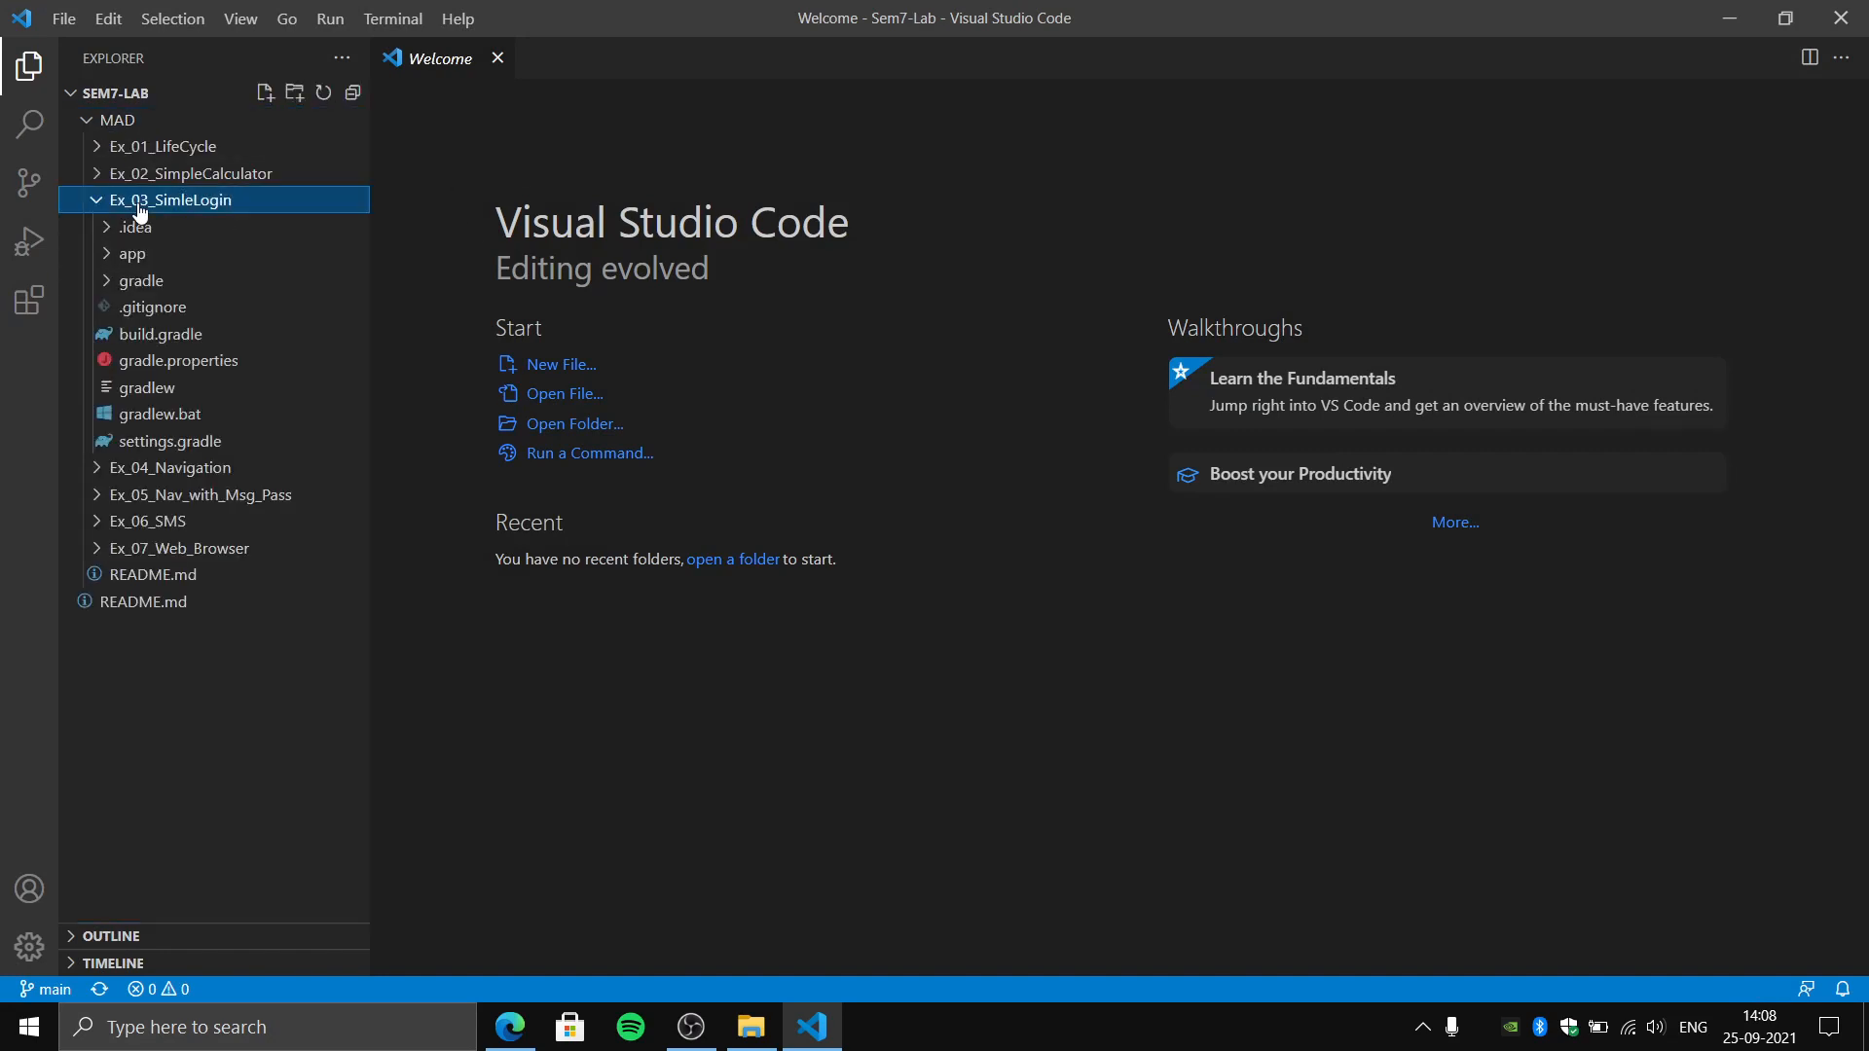
- Install the Prettier - Code formatter extension from the popular extensions
{"action": "left_click", "coordinate": [35, 307]}
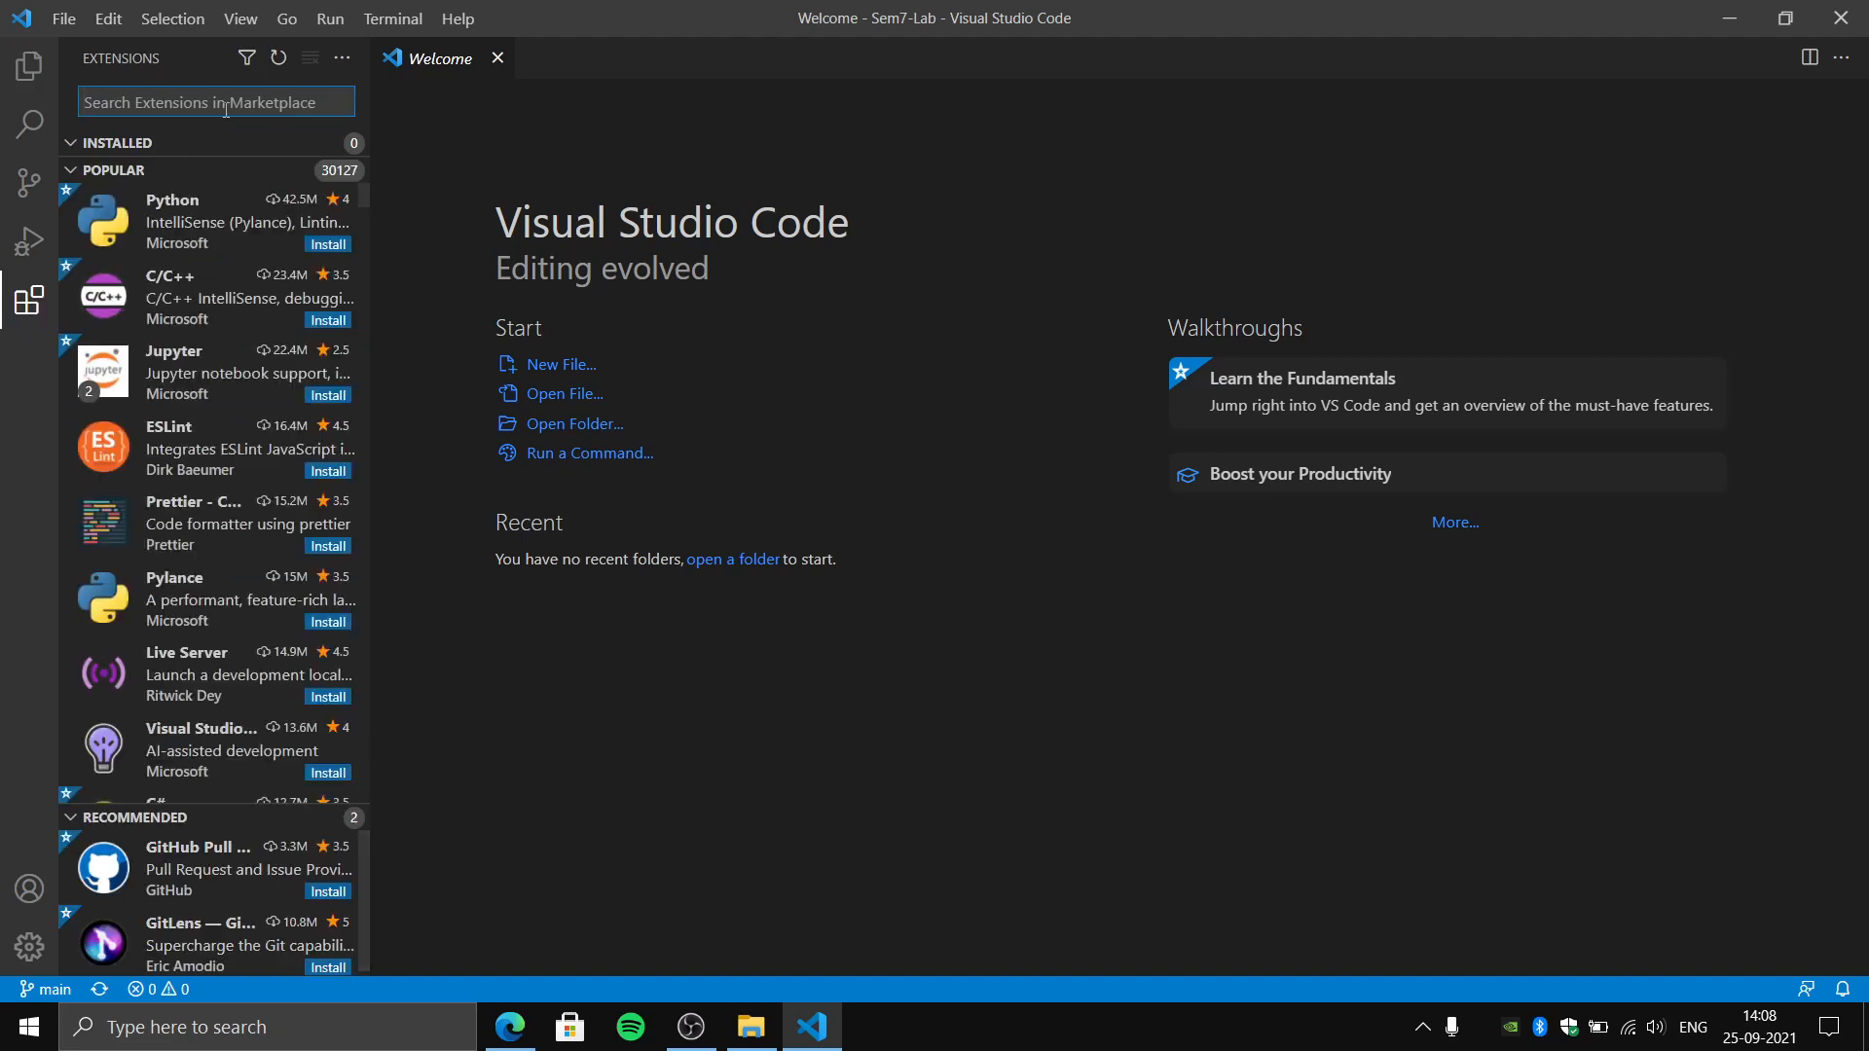
{"action": "left_click", "coordinate": [329, 546]}
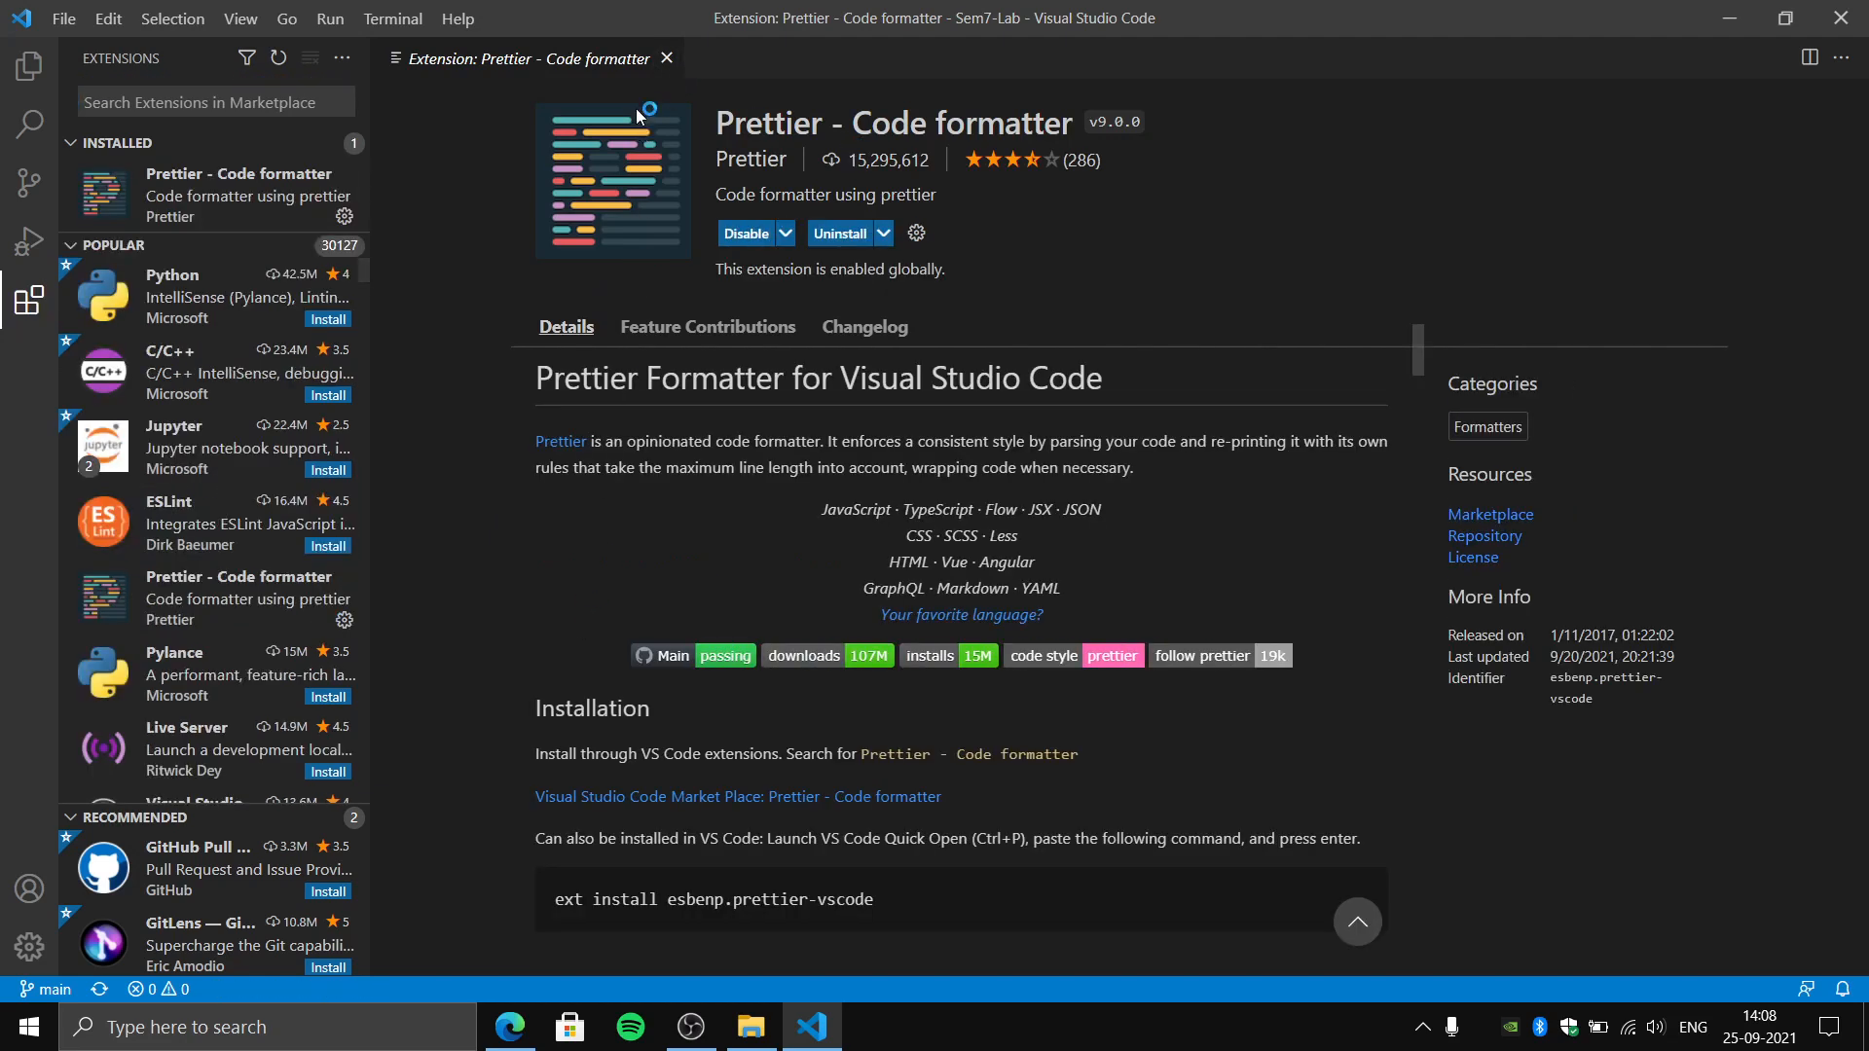
{"action": "left_click", "coordinate": [916, 233]}
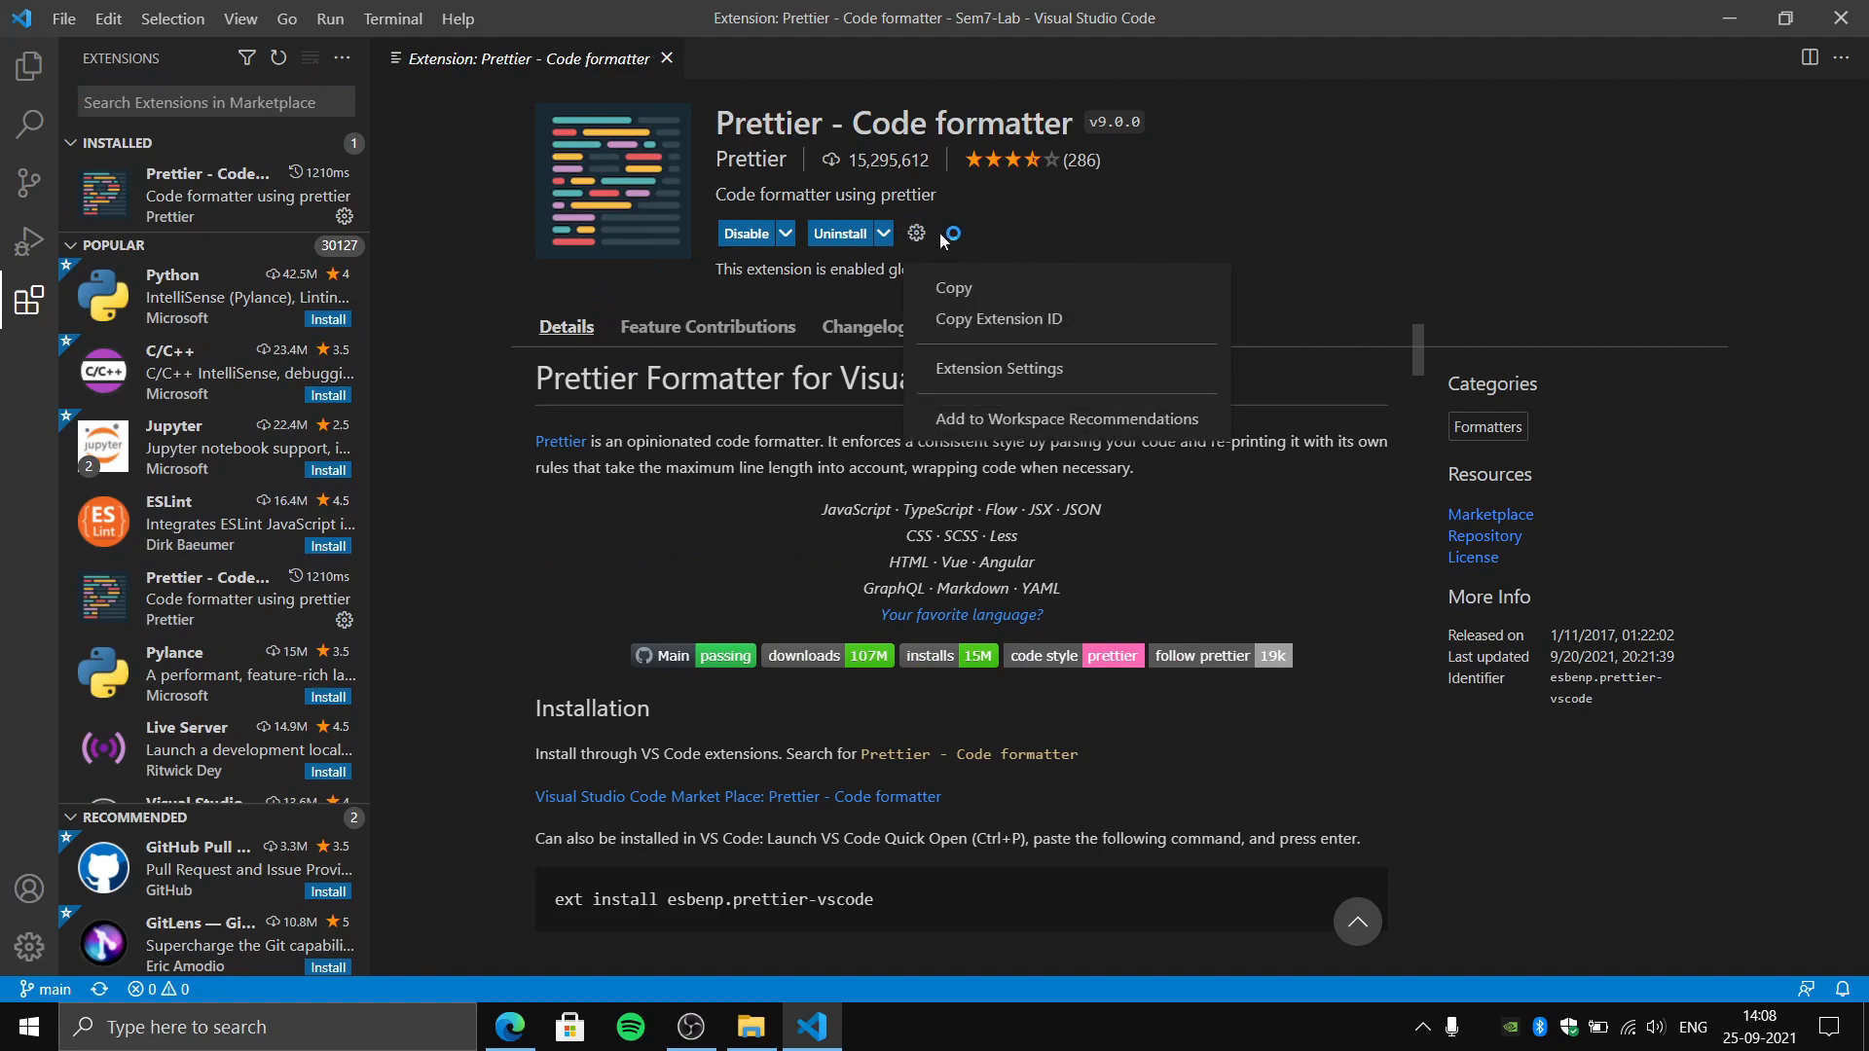
{"action": "left_click", "coordinate": [1028, 370]}
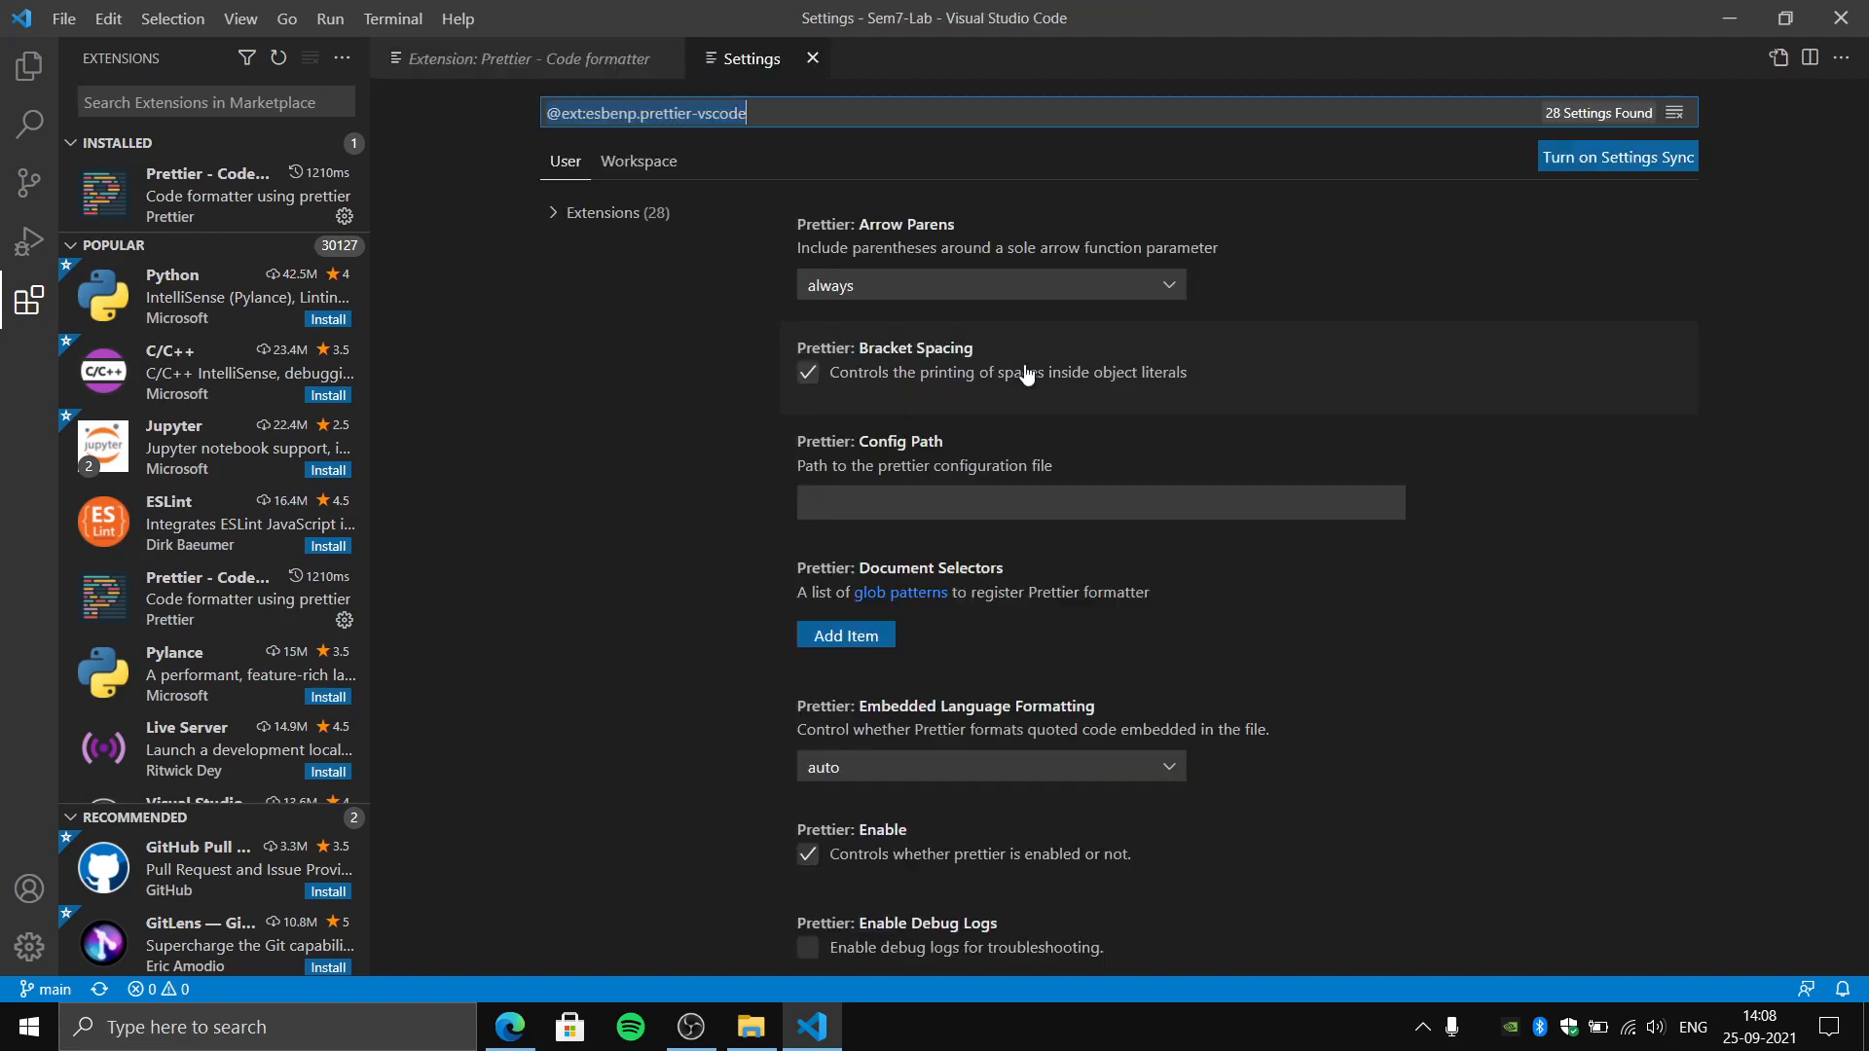
{"action": "left_click", "coordinate": [795, 105]}
{"action": "key", "text": "ctrl+a"}
{"action": "key", "text": "BackSpace"}
{"action": "key", "text": "ctrl+w"}
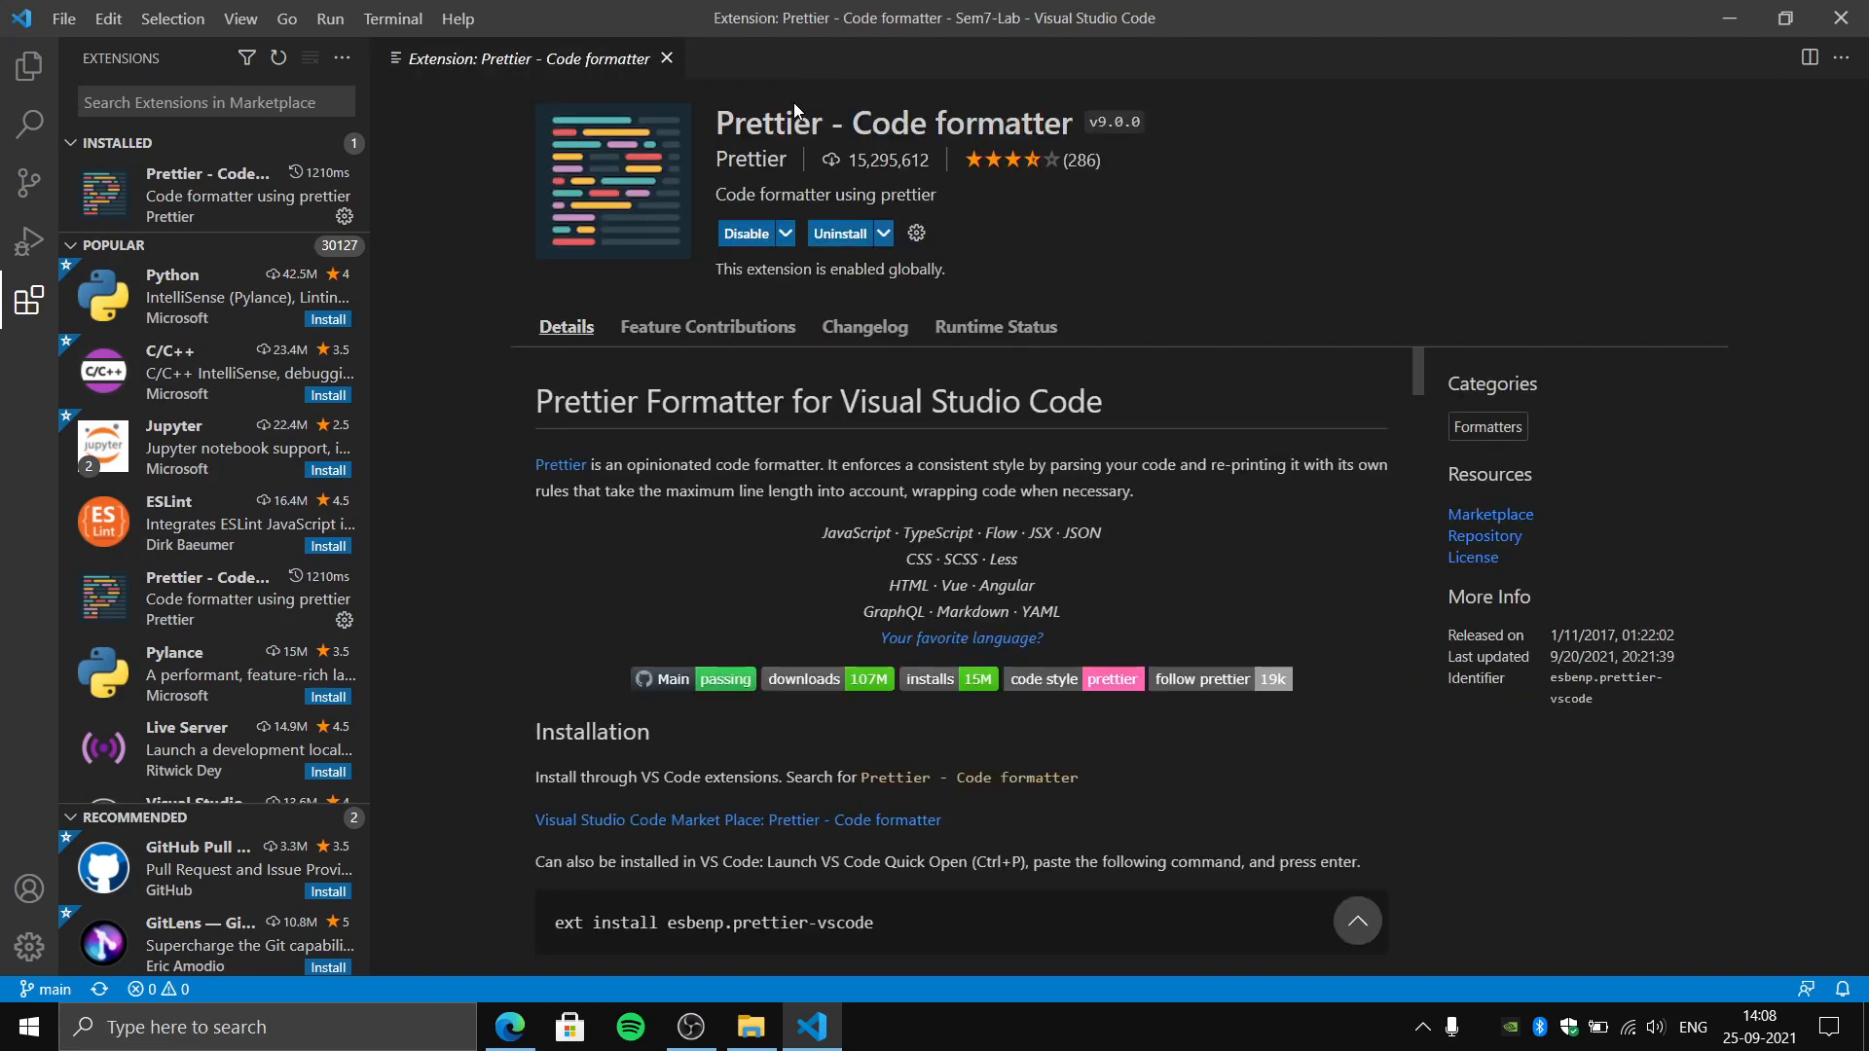
{"action": "key", "text": "ctrl+comma"}
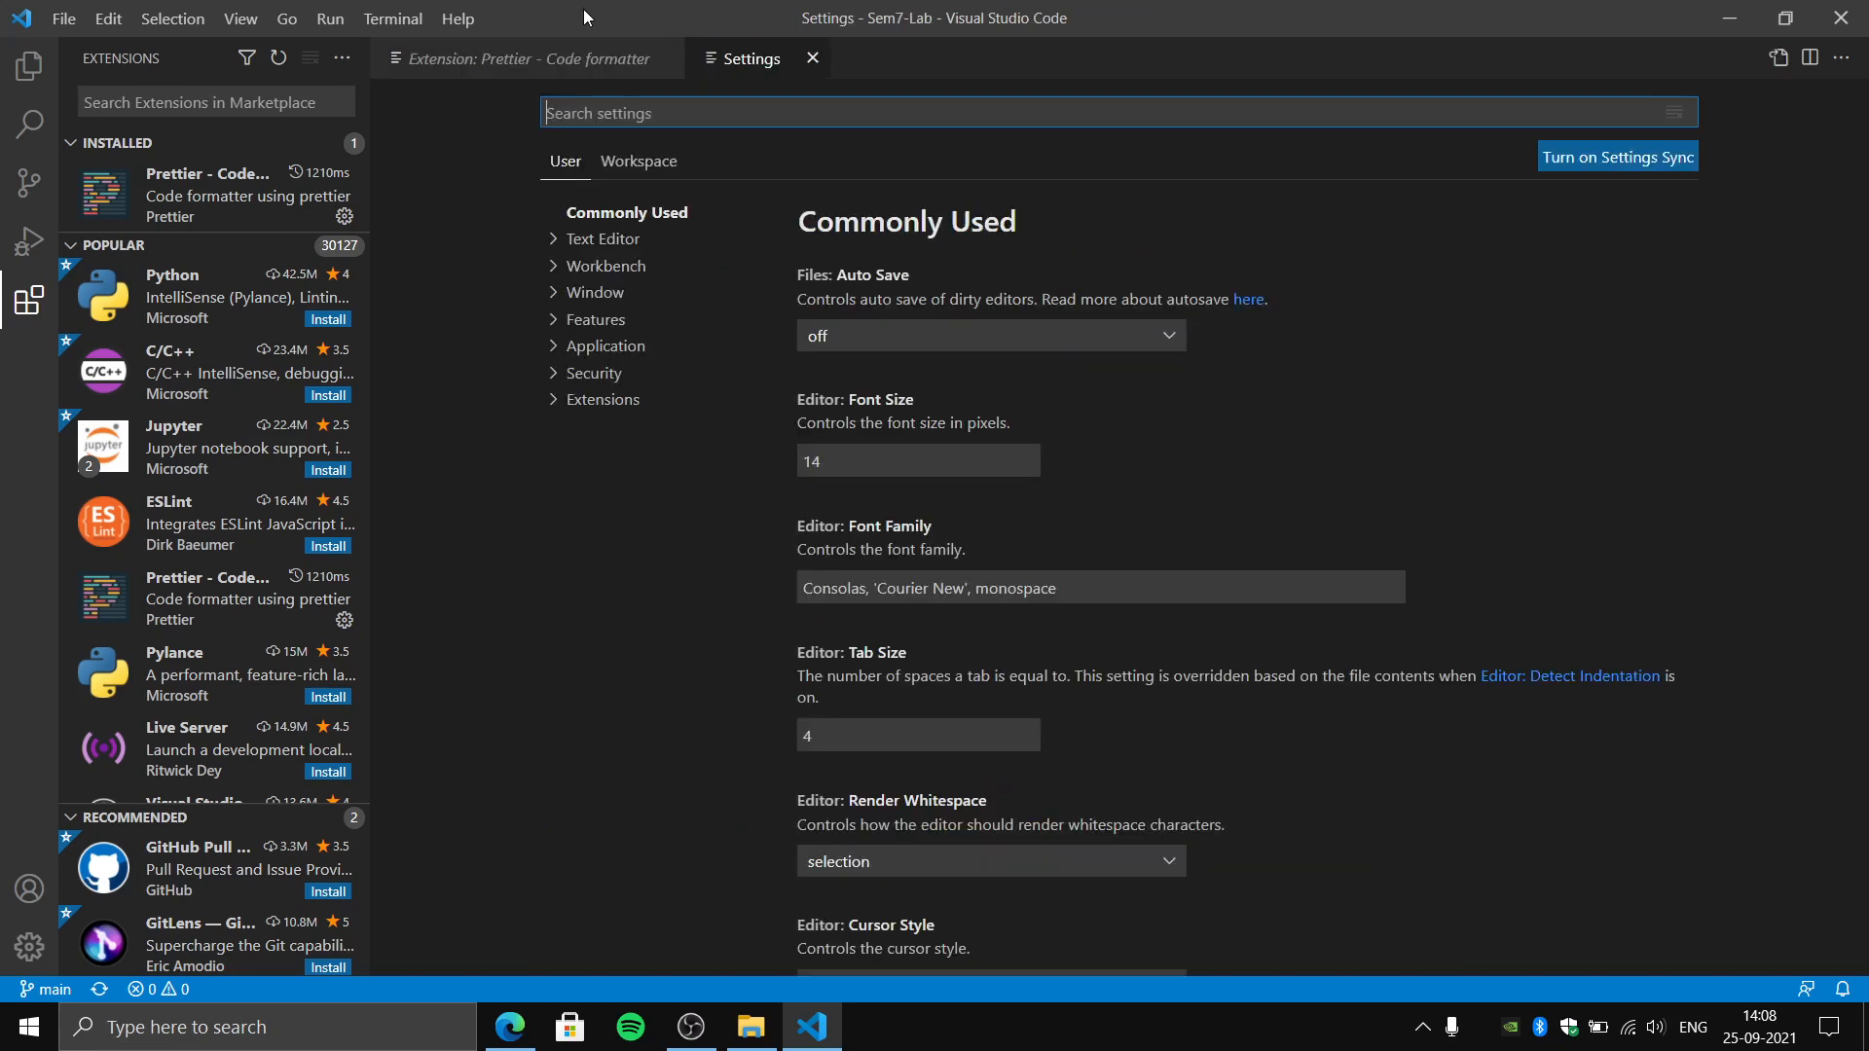
{"action": "left_click", "coordinate": [813, 59]}
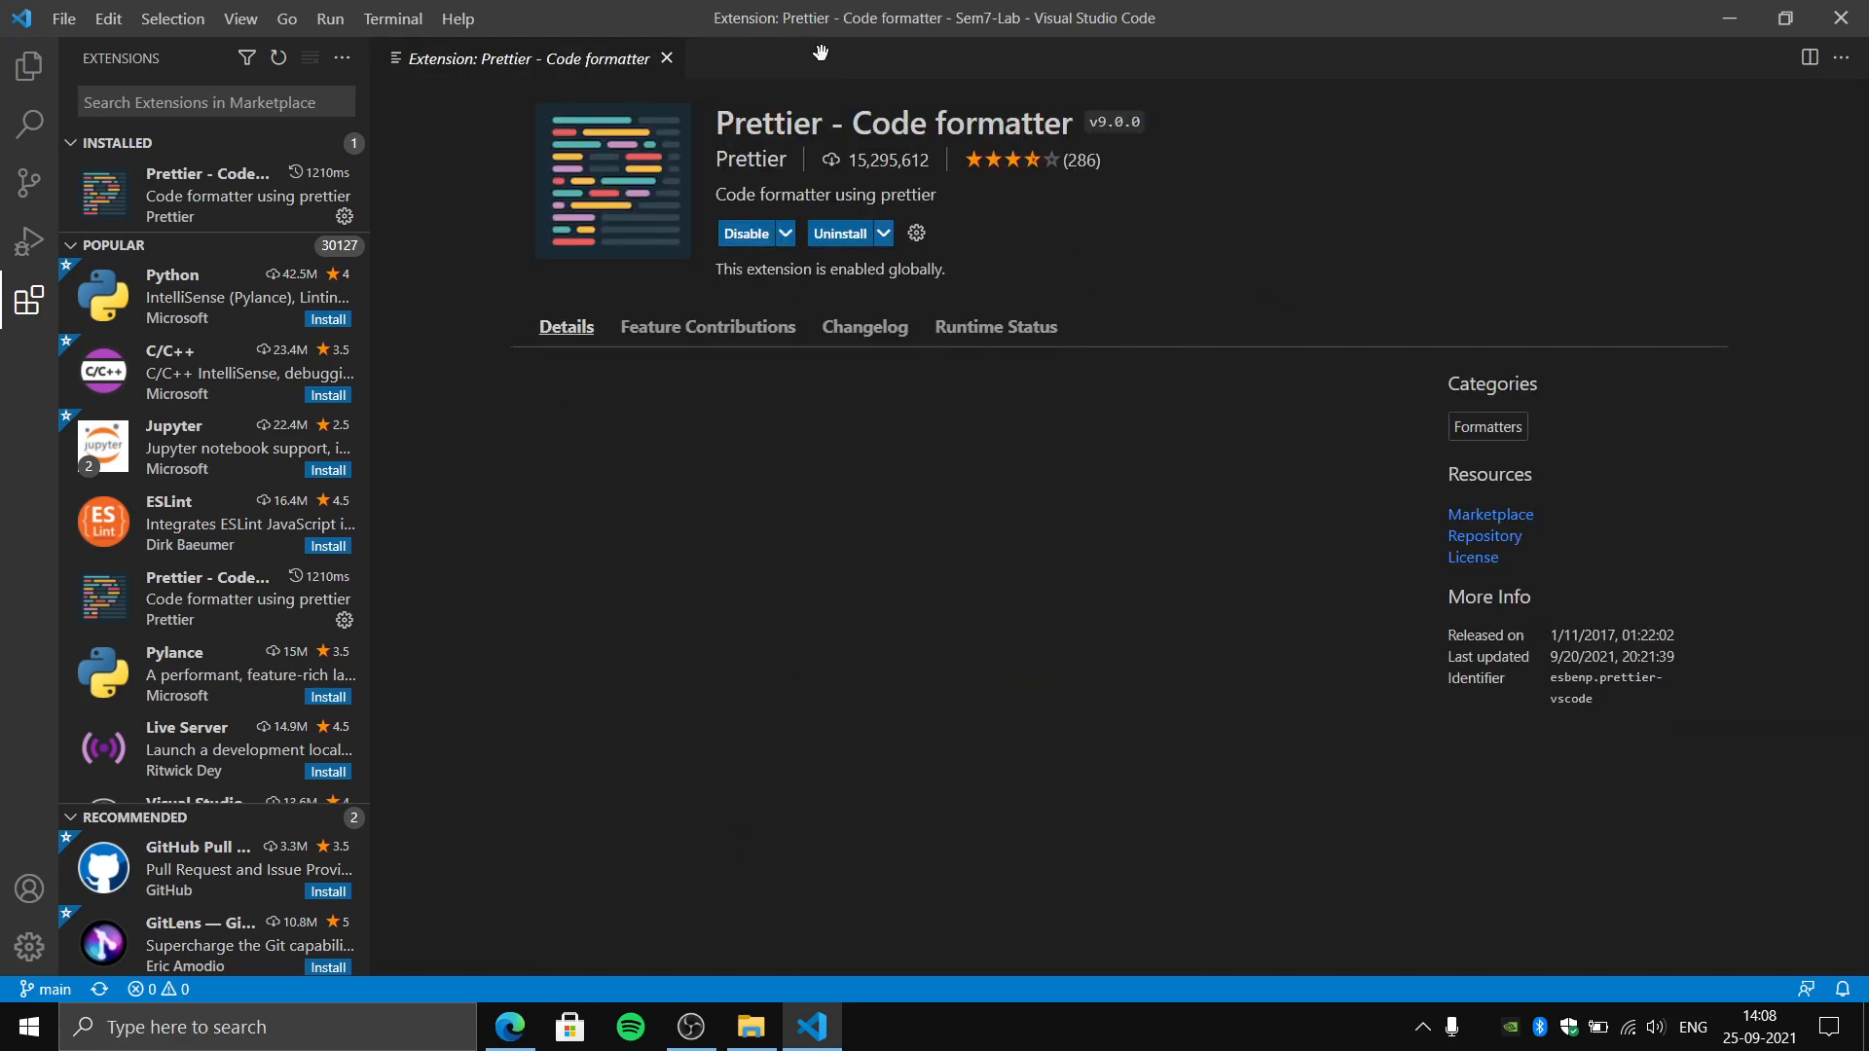
- Open the user settings and search them for tabwidth
{"action": "left_click", "coordinate": [259, 19]}
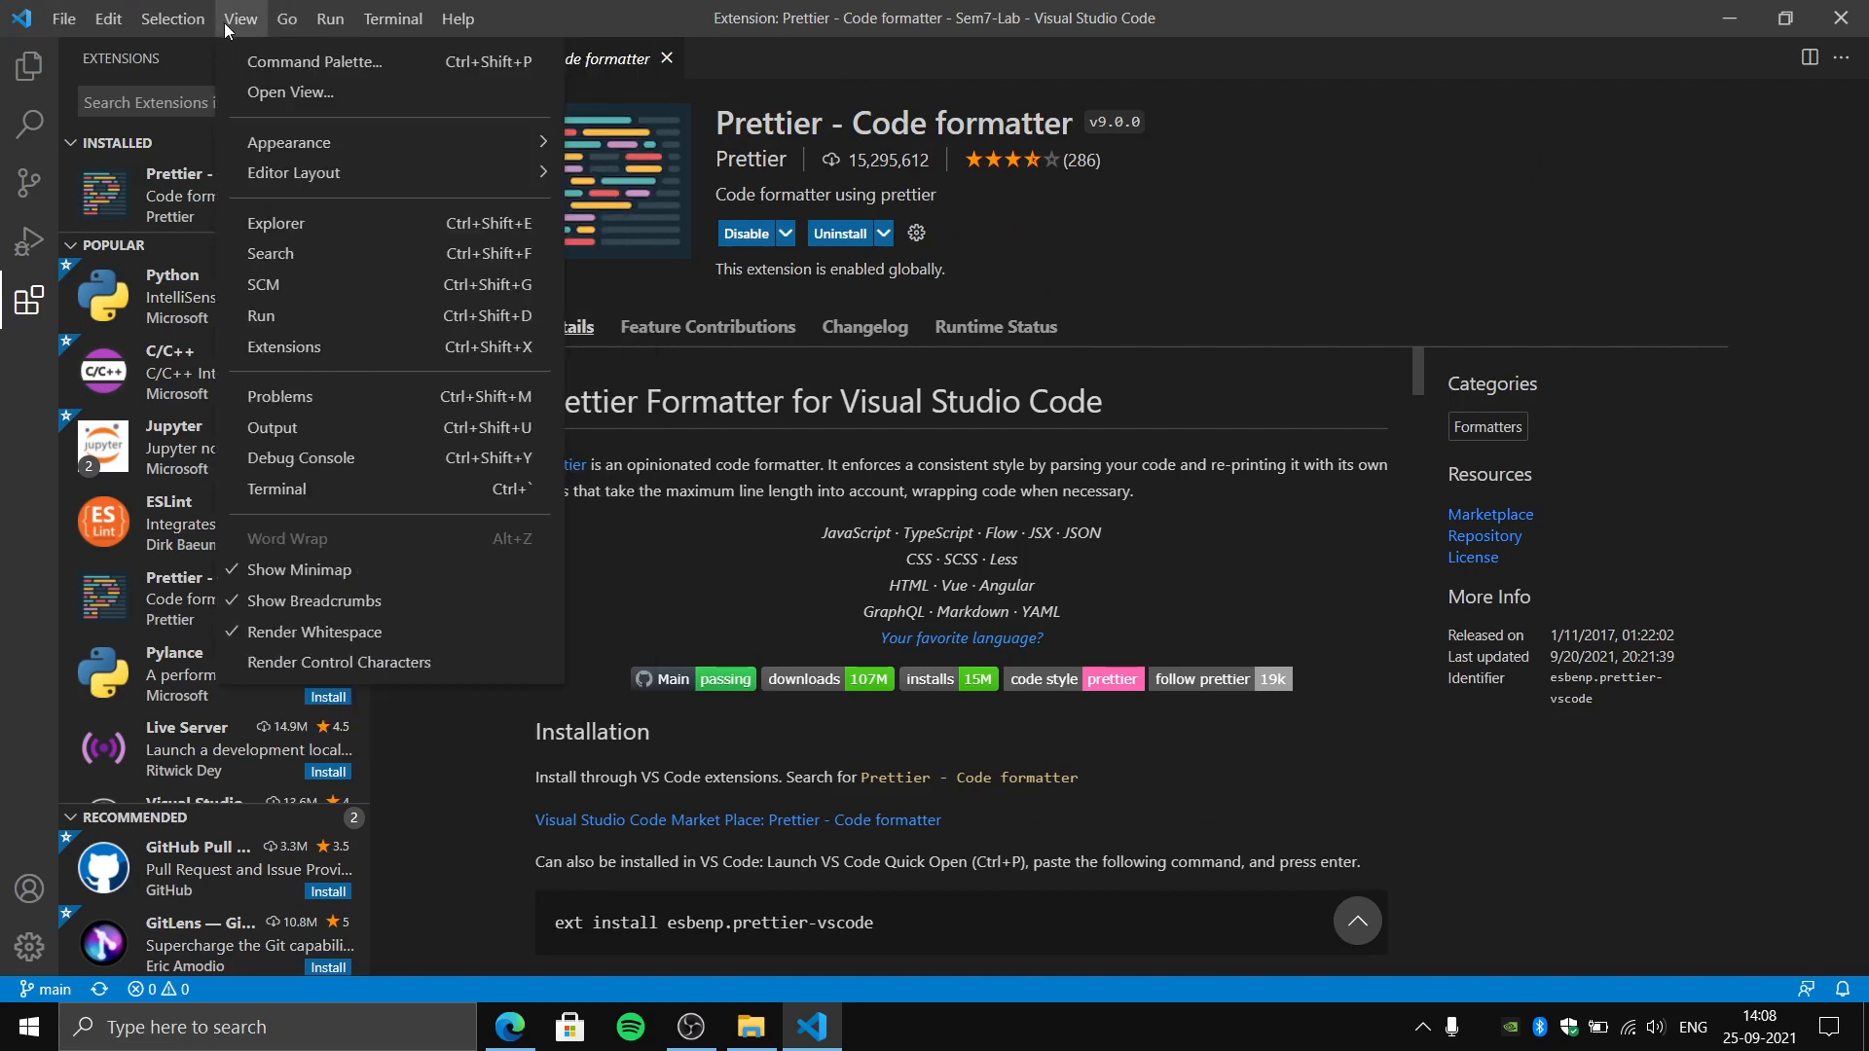
{"action": "mouse_move", "coordinate": [285, 36]}
{"action": "mouse_move", "coordinate": [68, 19]}
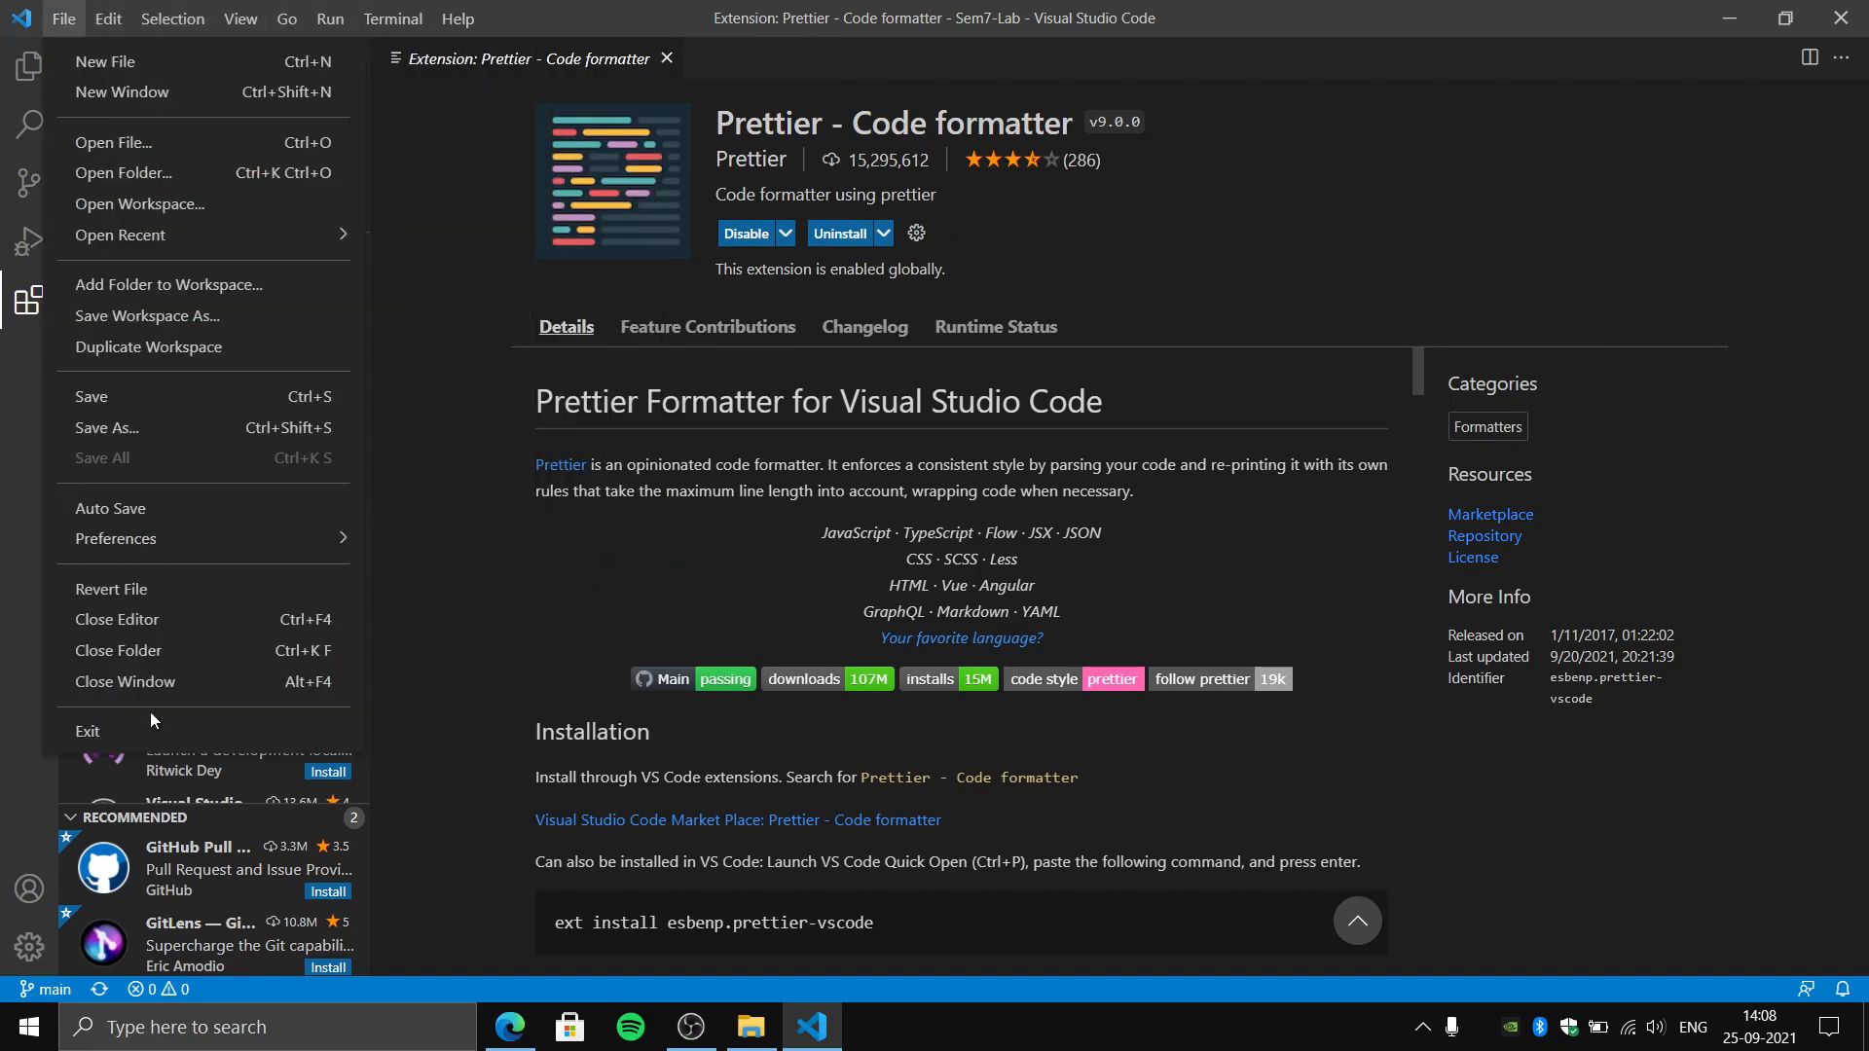
{"action": "mouse_move", "coordinate": [180, 547]}
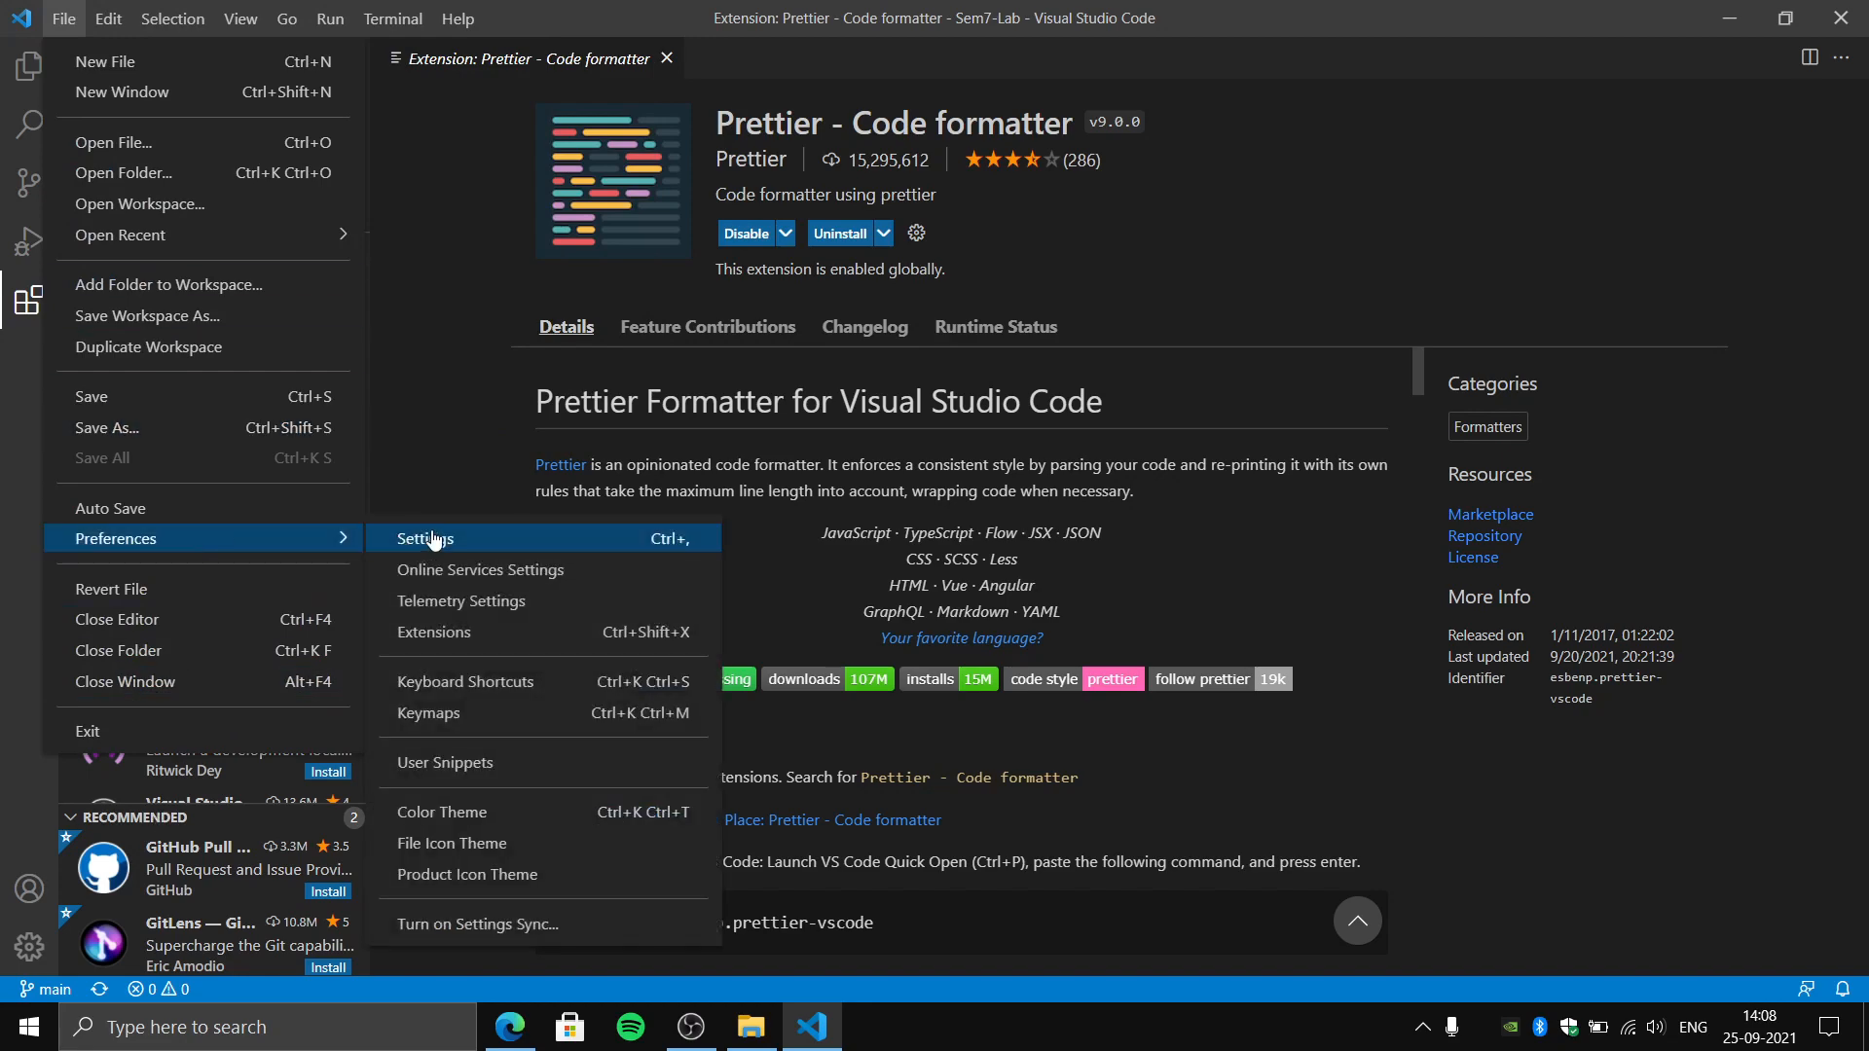
{"action": "left_click", "coordinate": [658, 542]}
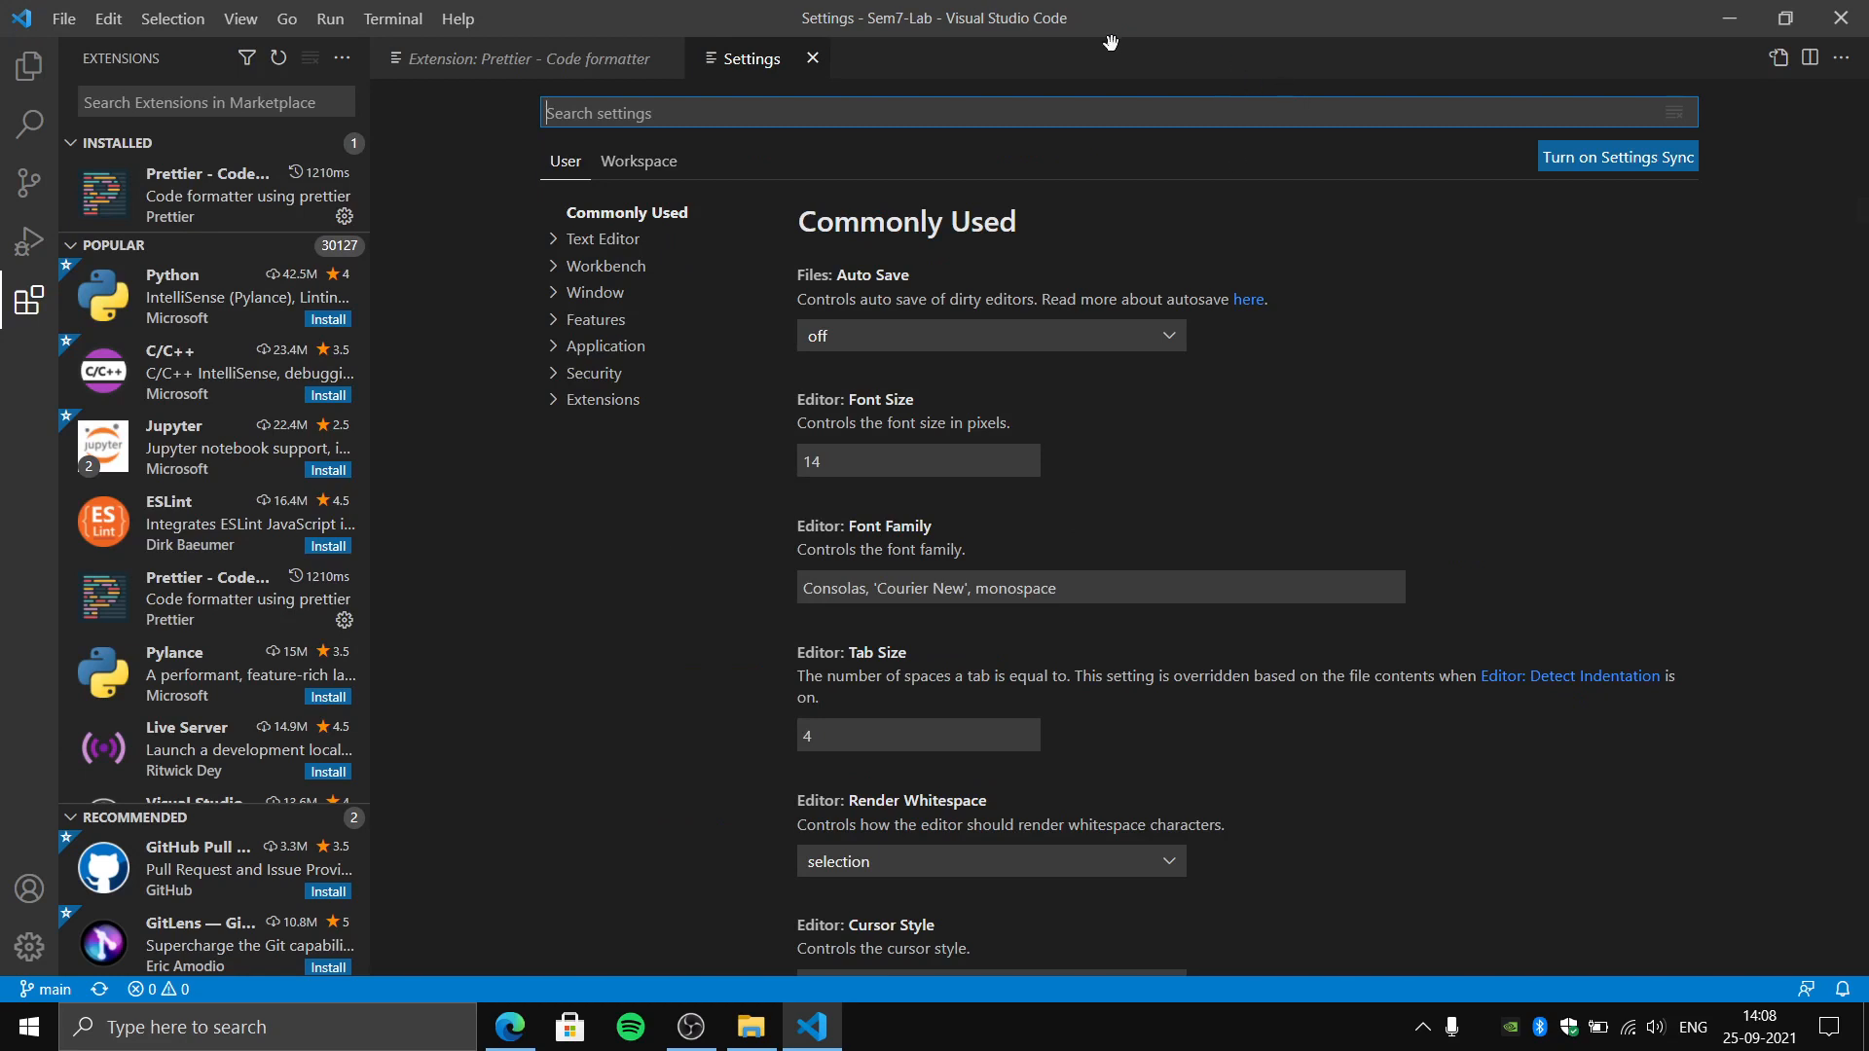
{"action": "type", "text": "tabd"}
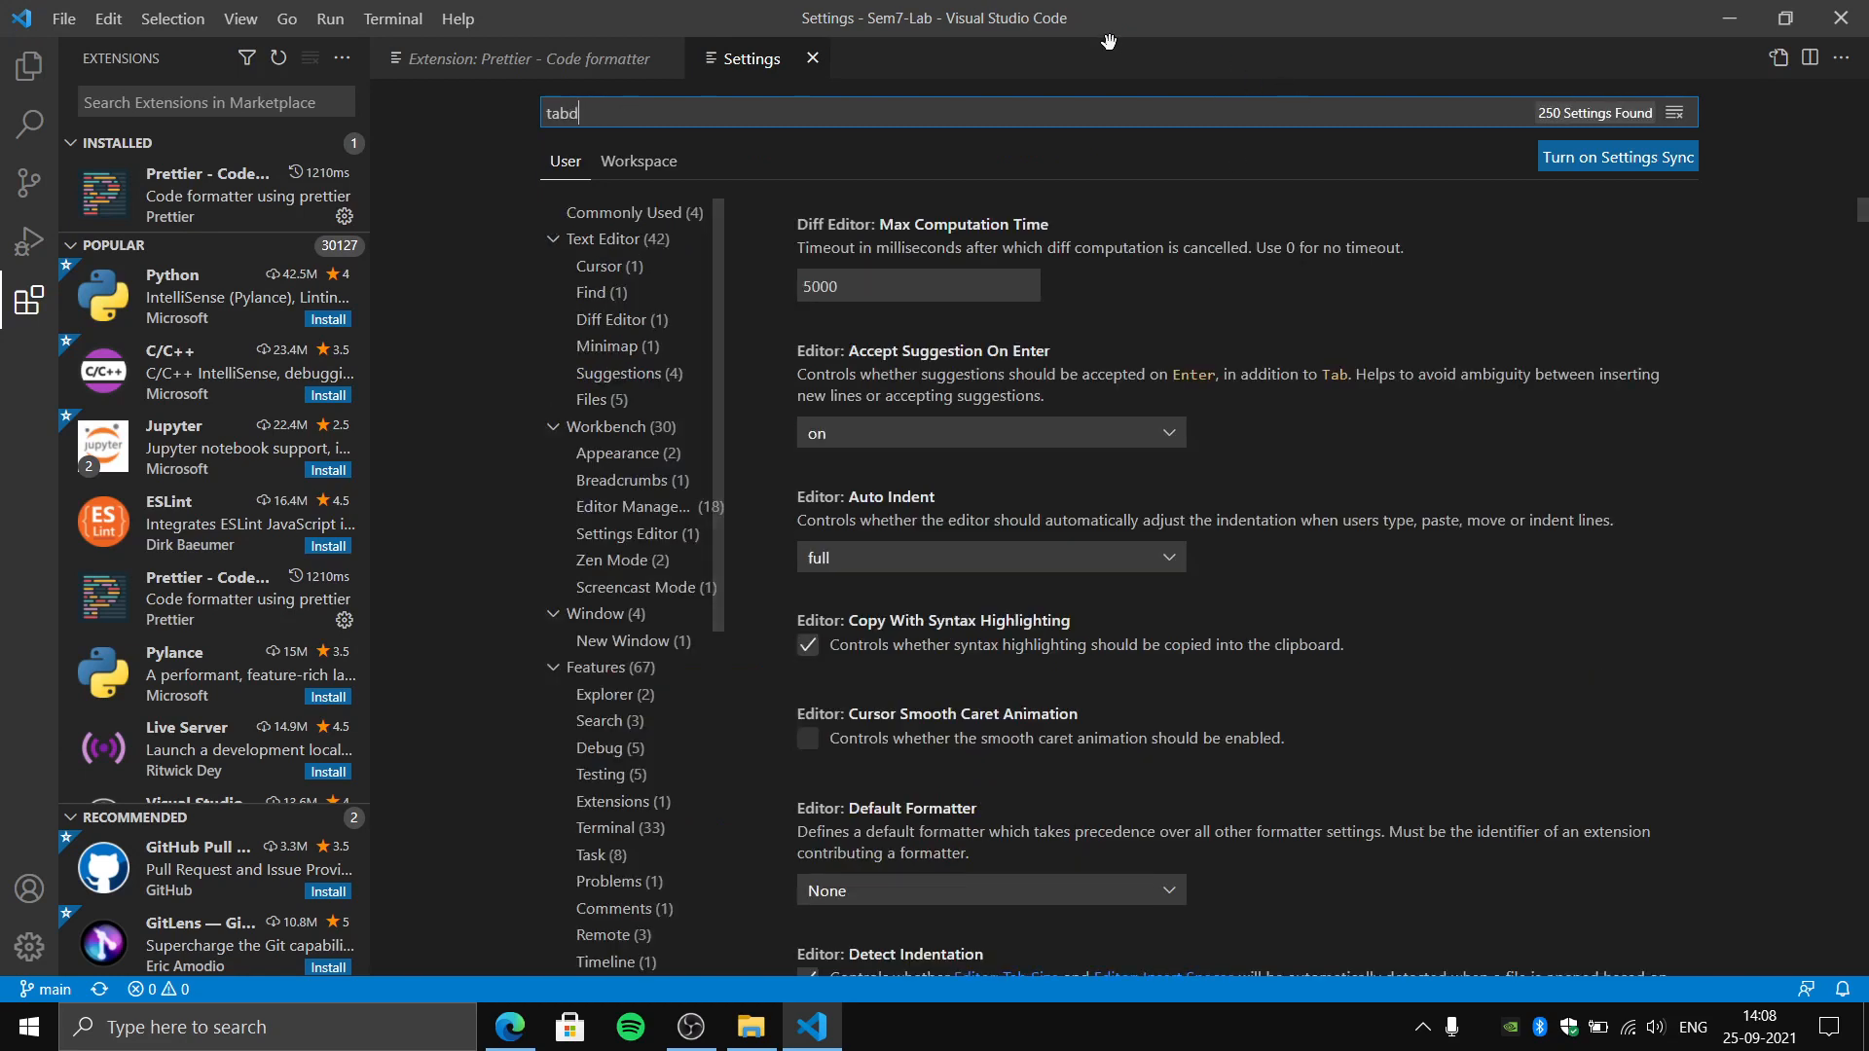
{"action": "key", "text": "BackSpace"}
{"action": "type", "text": "width"}
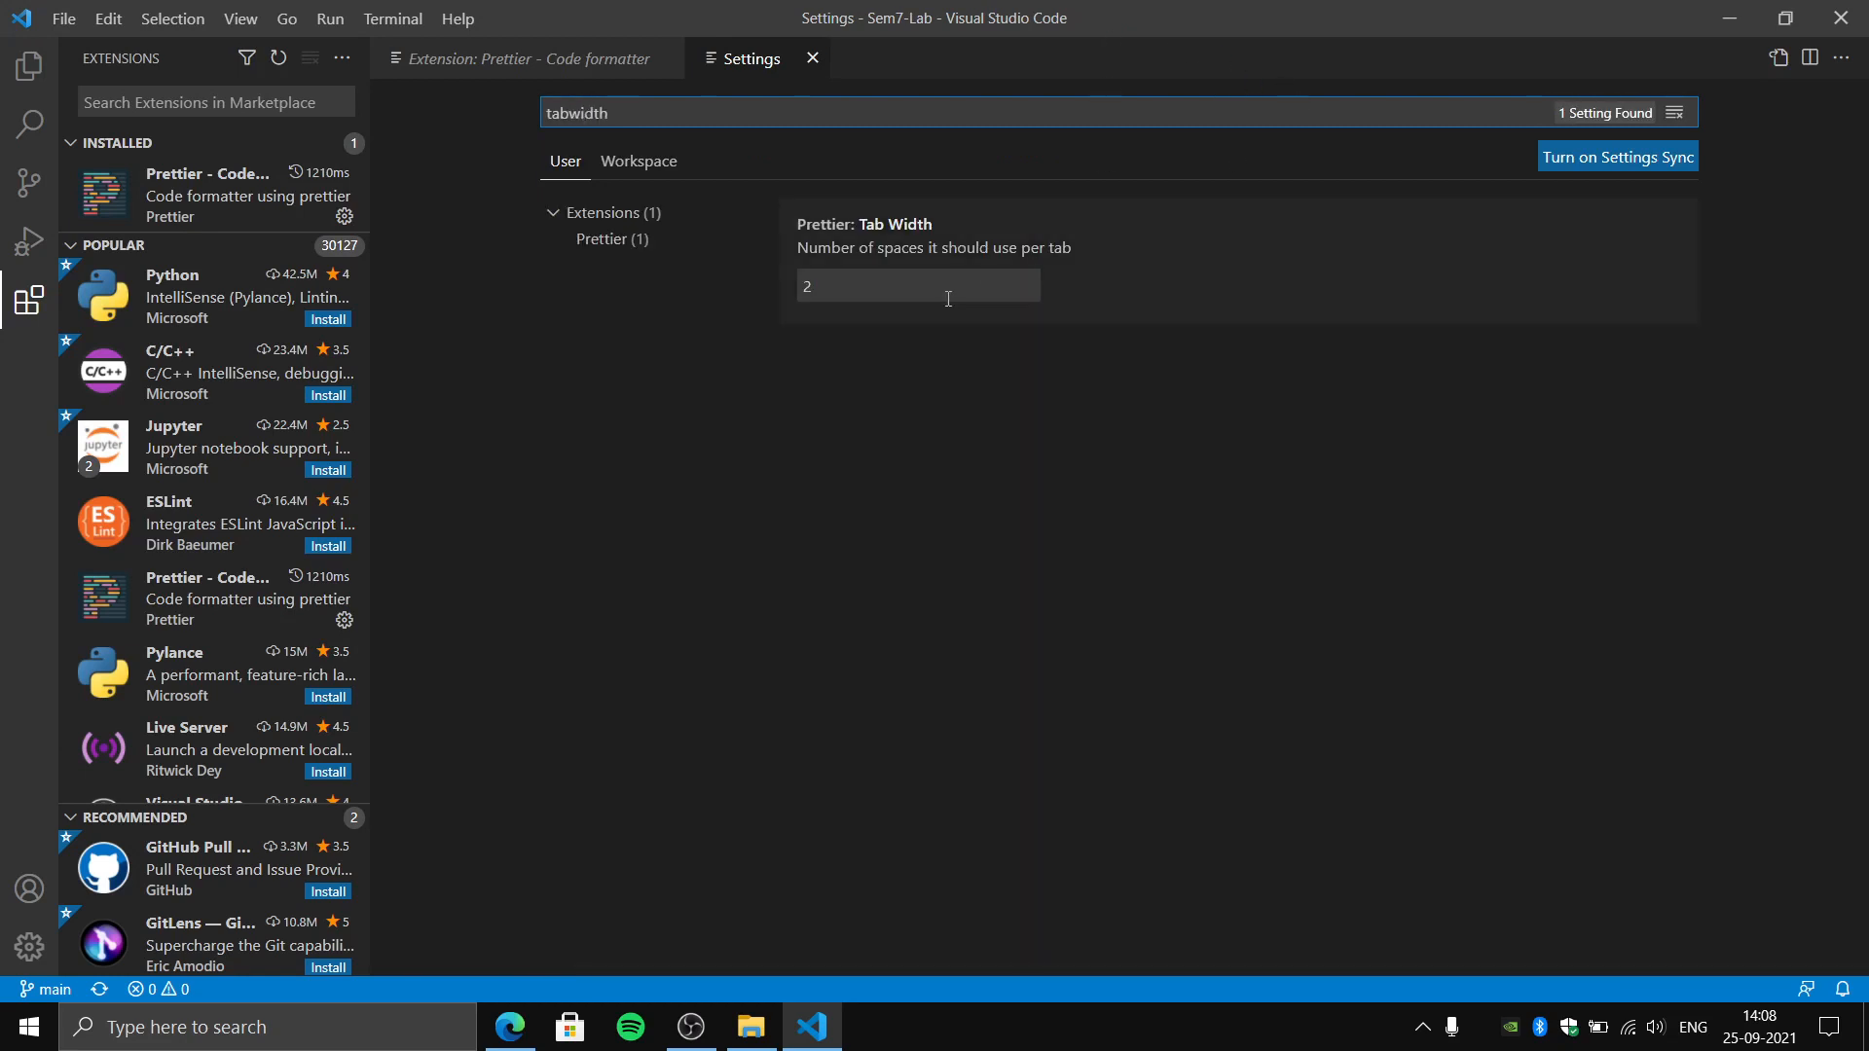
- Set Prettier's Tab Width to 4, clear the settings search, and close the settings
{"action": "left_click", "coordinate": [946, 288]}
{"action": "key", "text": "BackSpace"}
{"action": "type", "text": "4"}
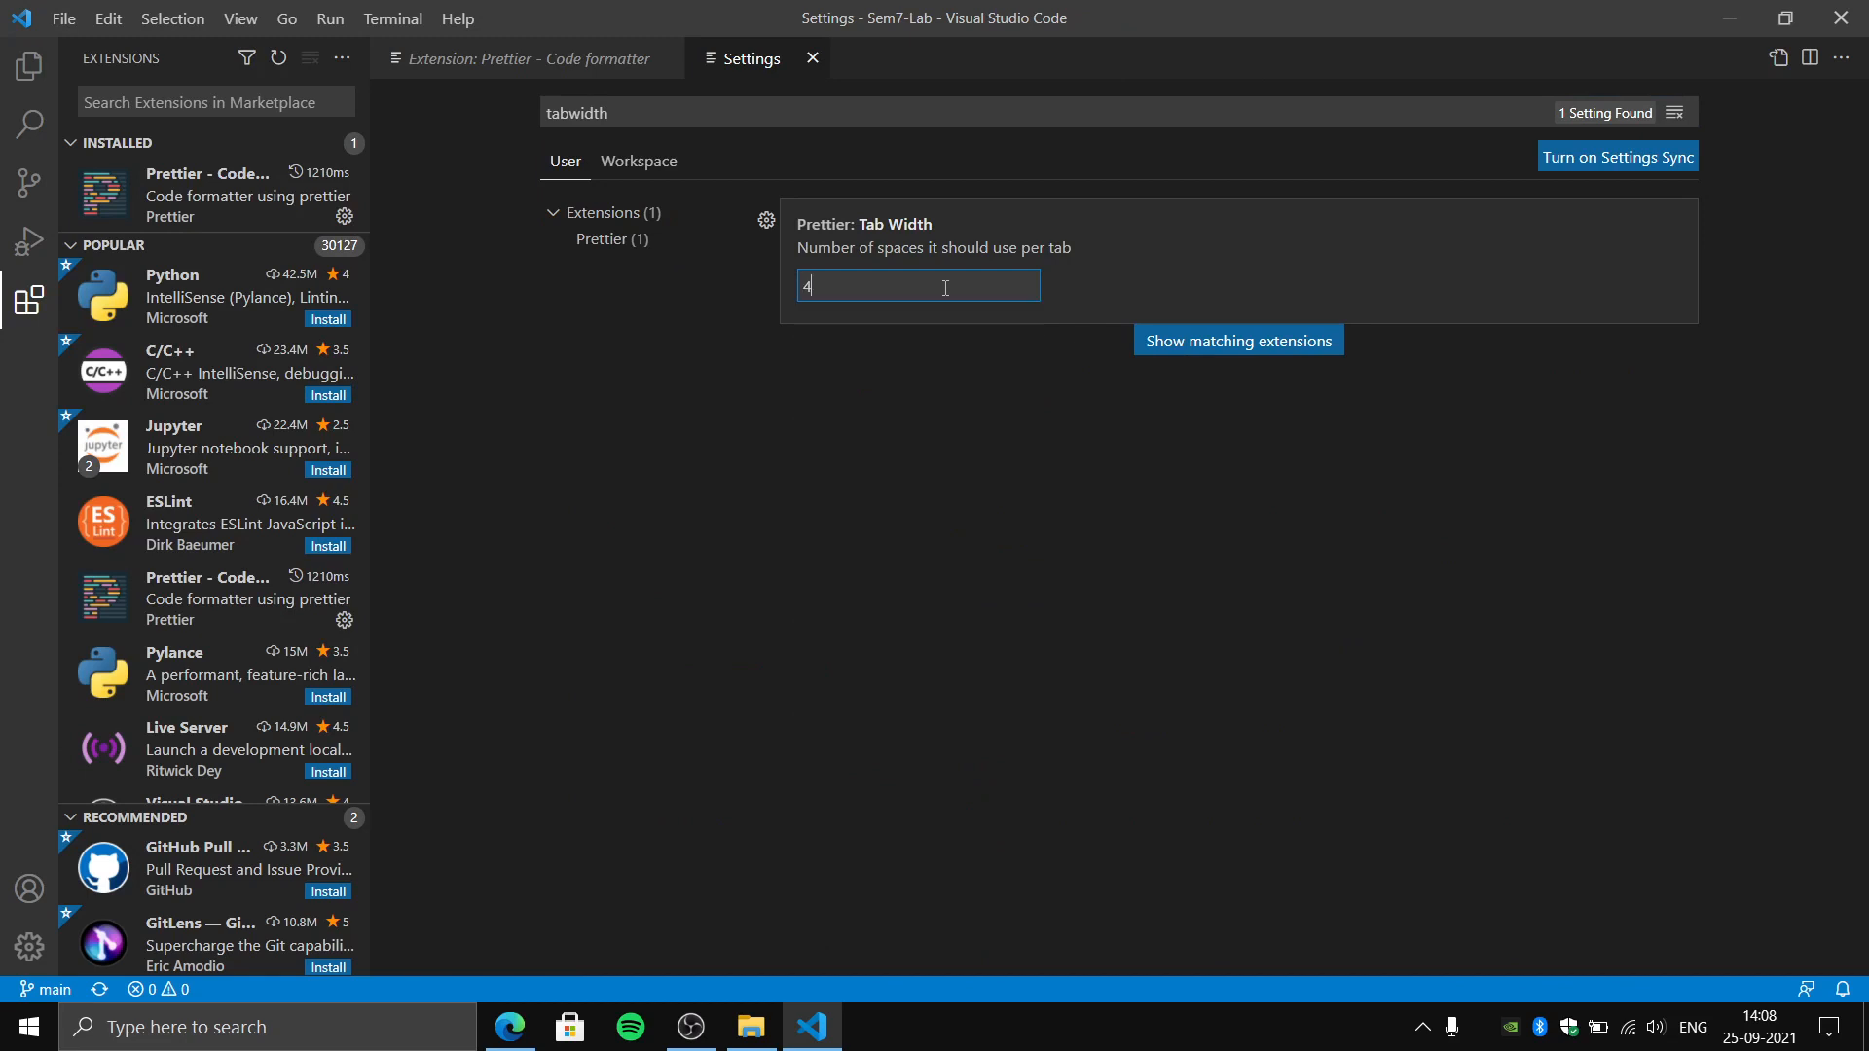
{"action": "left_click", "coordinate": [1584, 478]}
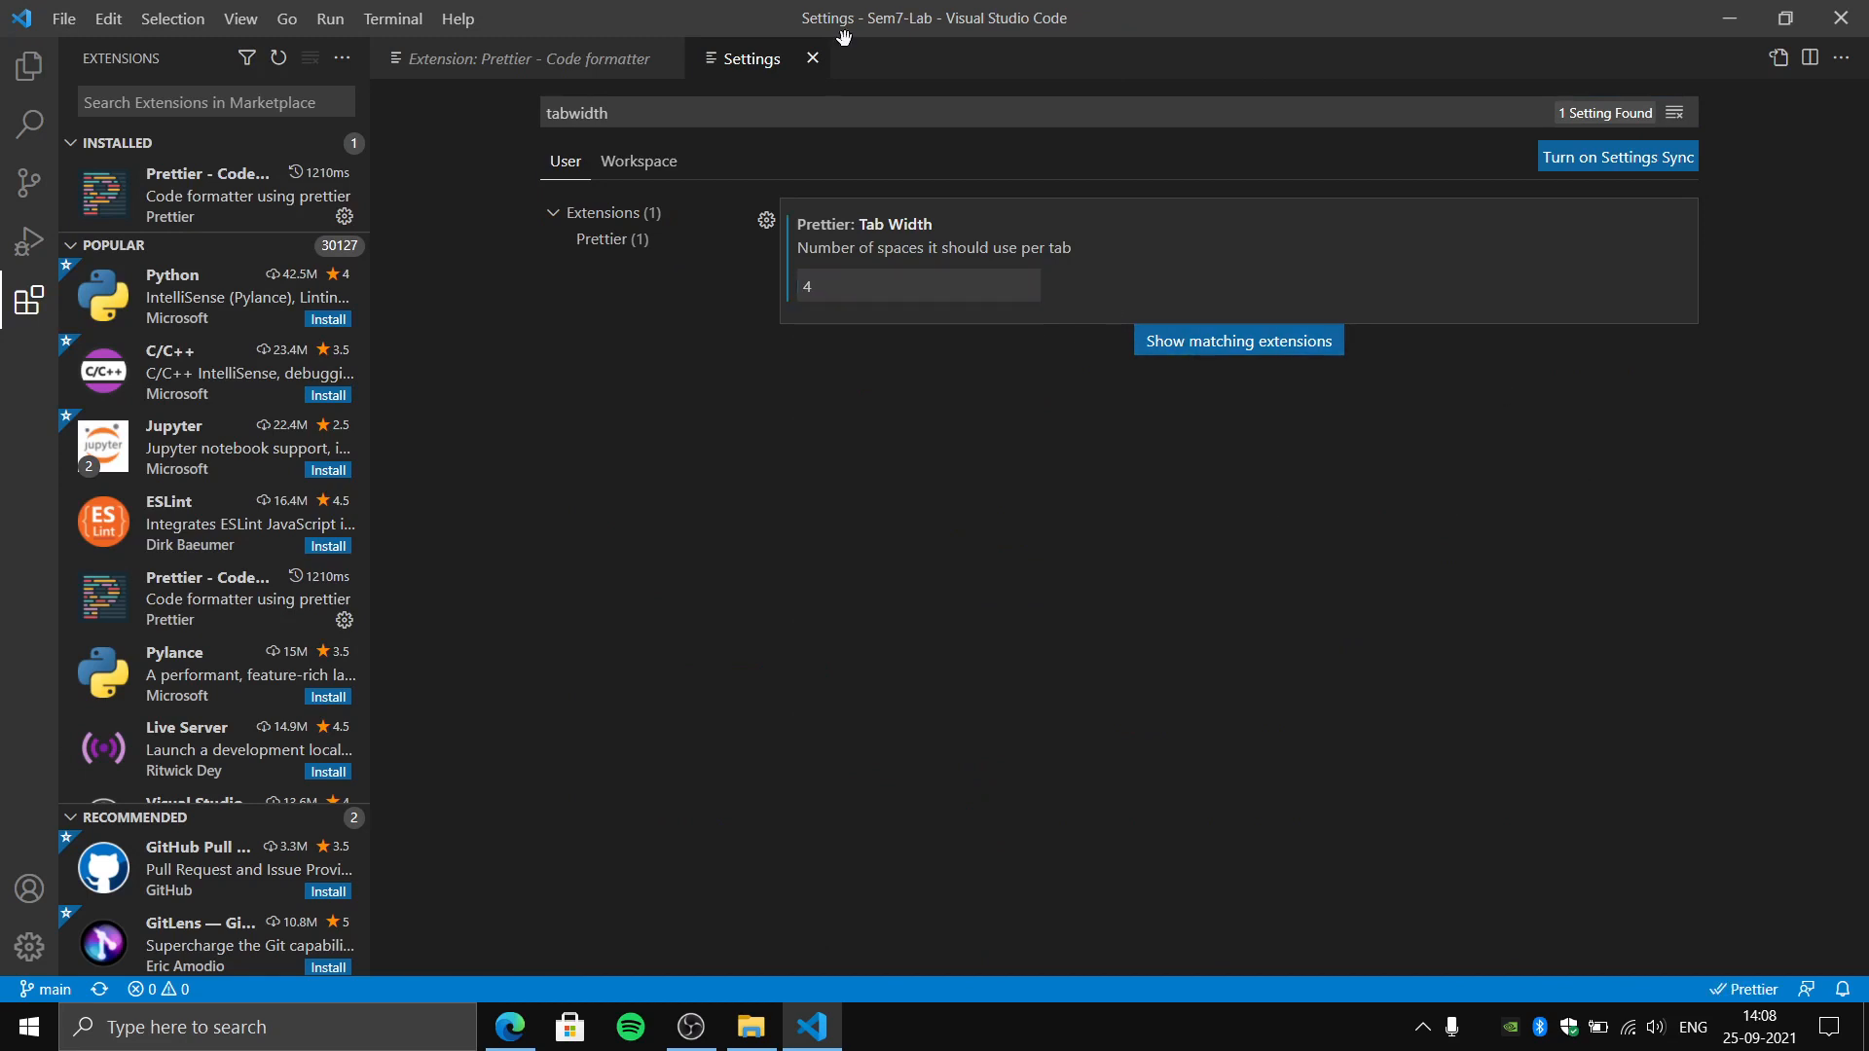
{"action": "left_click", "coordinate": [768, 108]}
{"action": "key", "text": "ctrl+a"}
{"action": "key", "text": "BackSpace"}
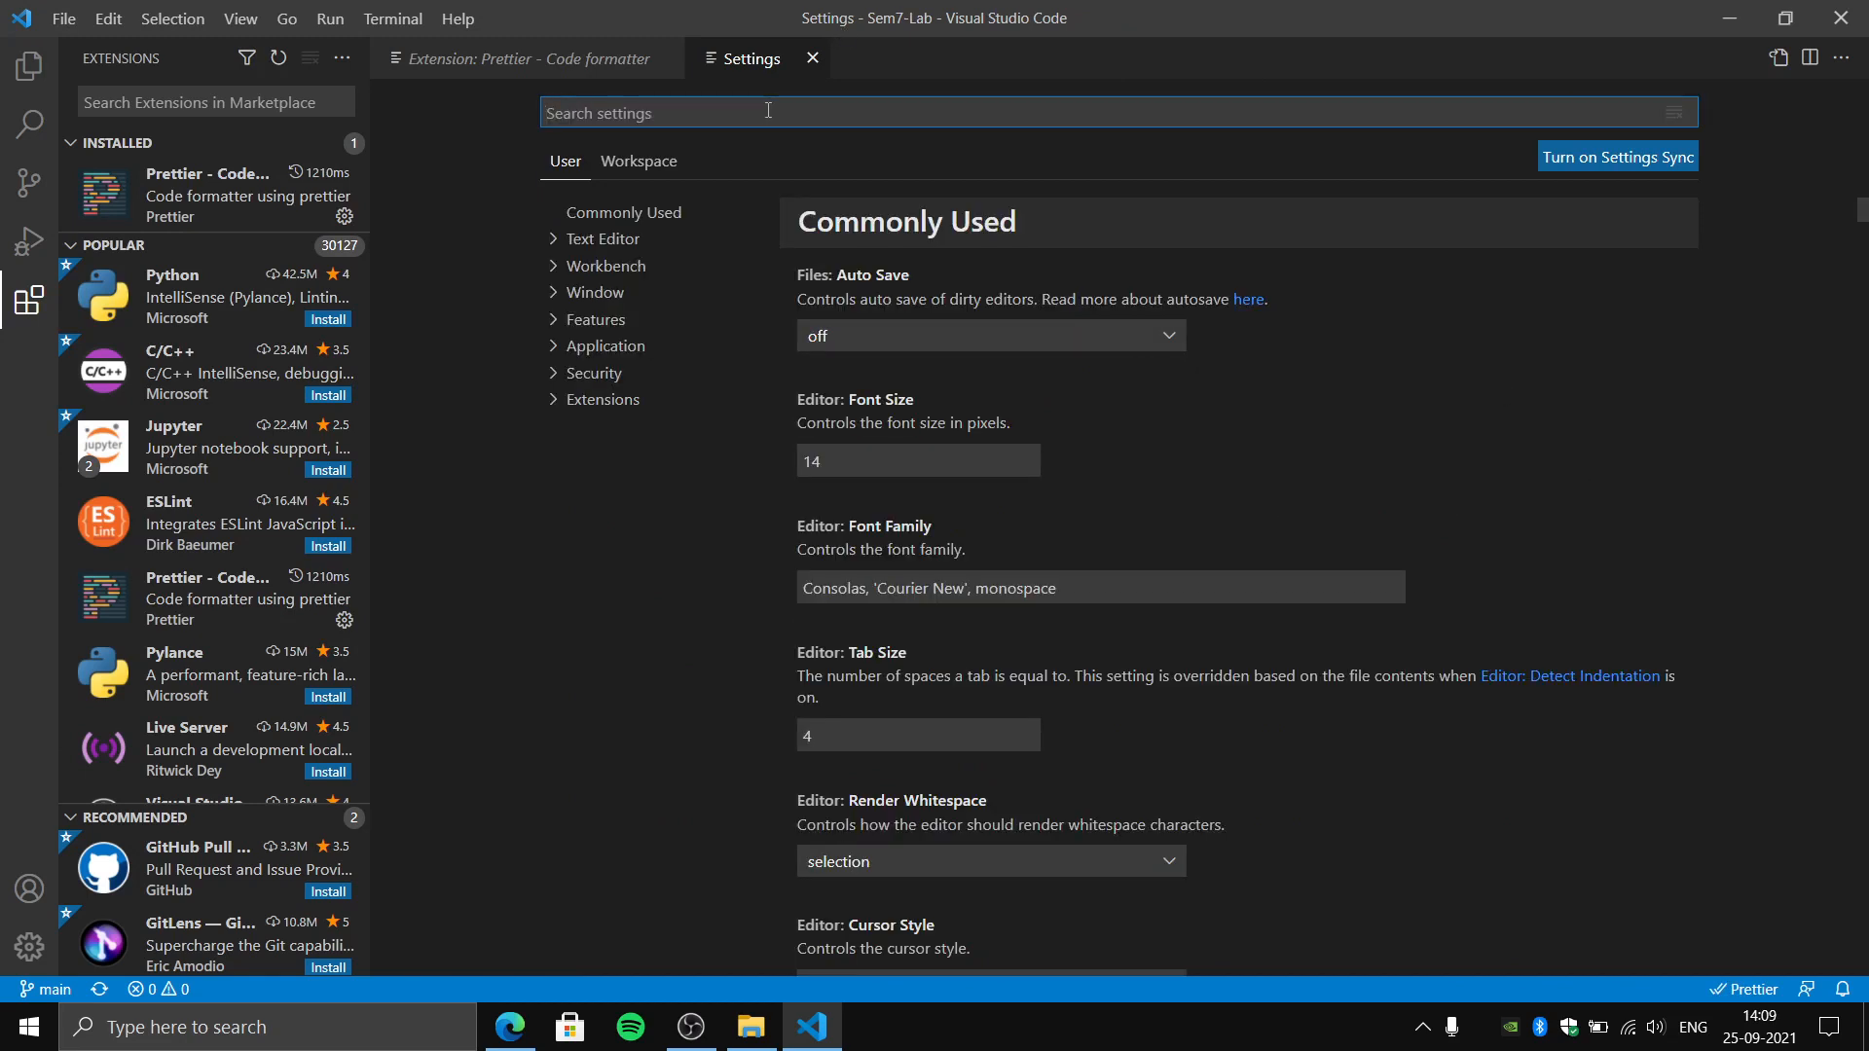
{"action": "left_click", "coordinate": [813, 59]}
- Search the extension marketplace by the Material Icon Theme publisher's name and install Material Icon Theme
{"action": "left_click", "coordinate": [29, 66]}
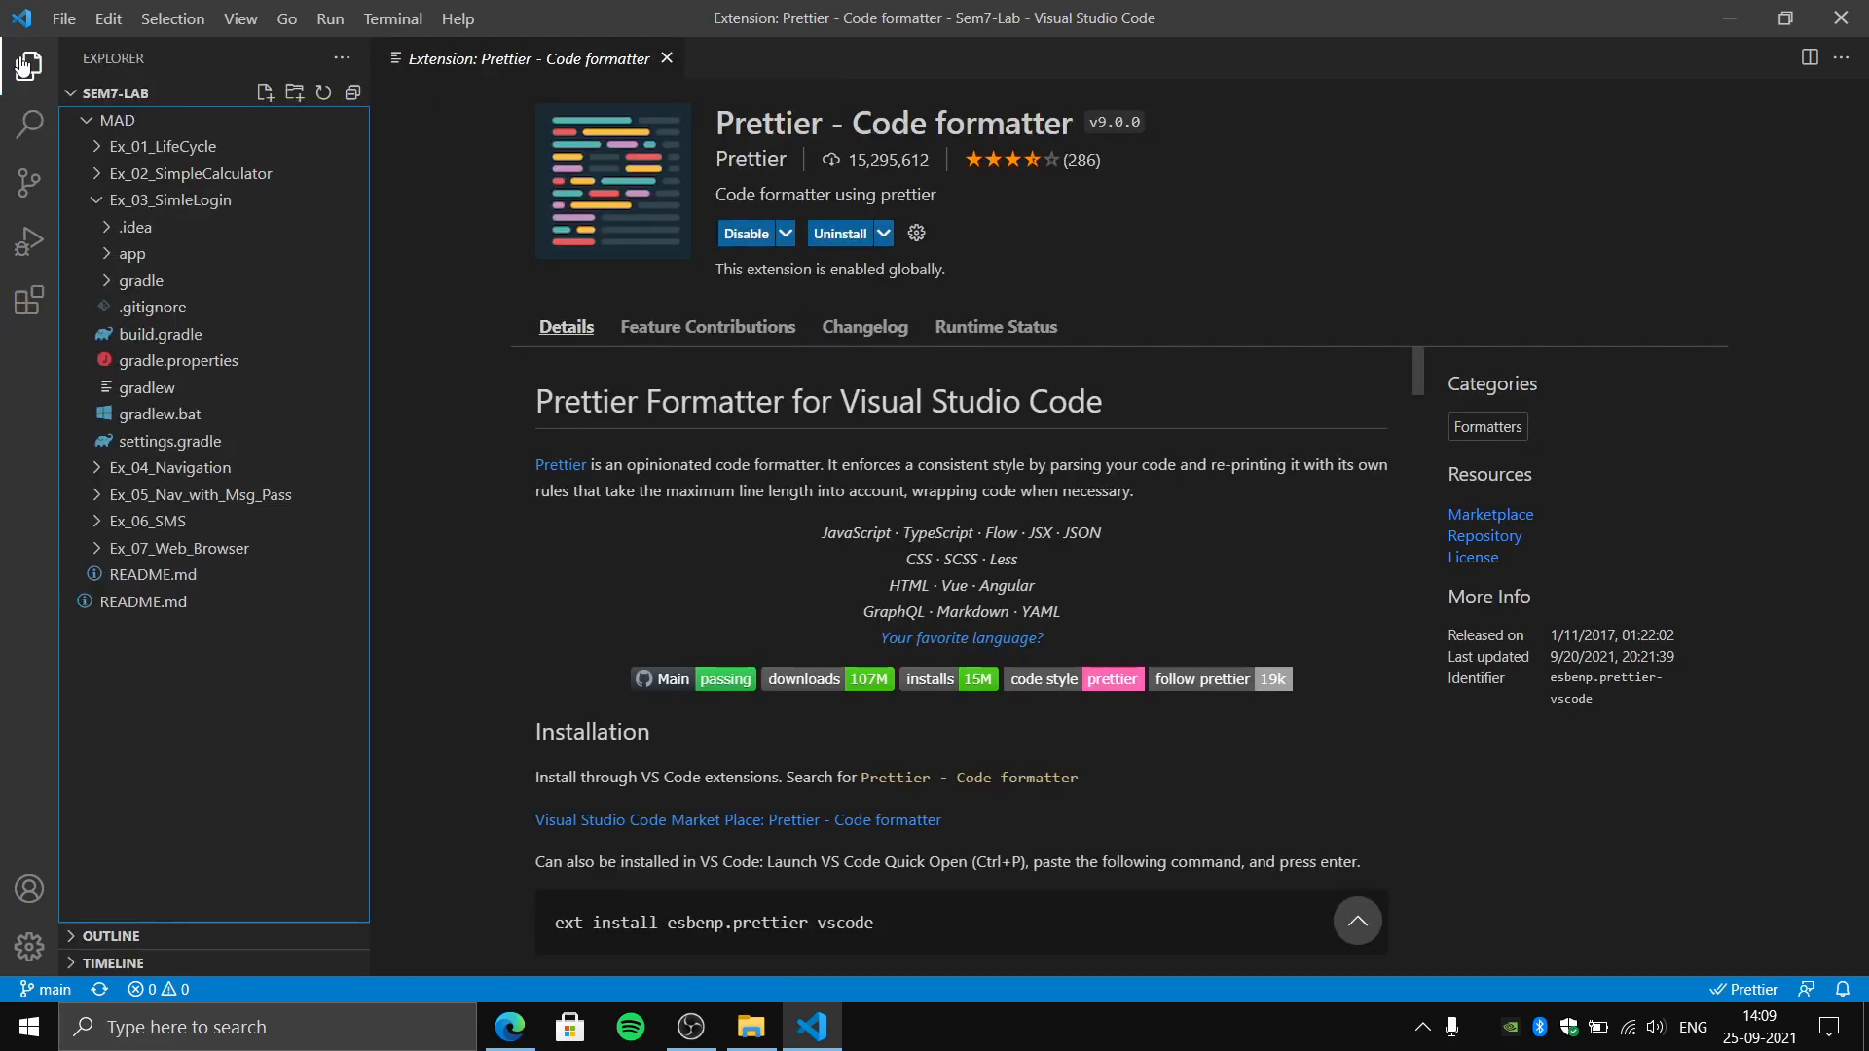
{"action": "left_click", "coordinate": [29, 302]}
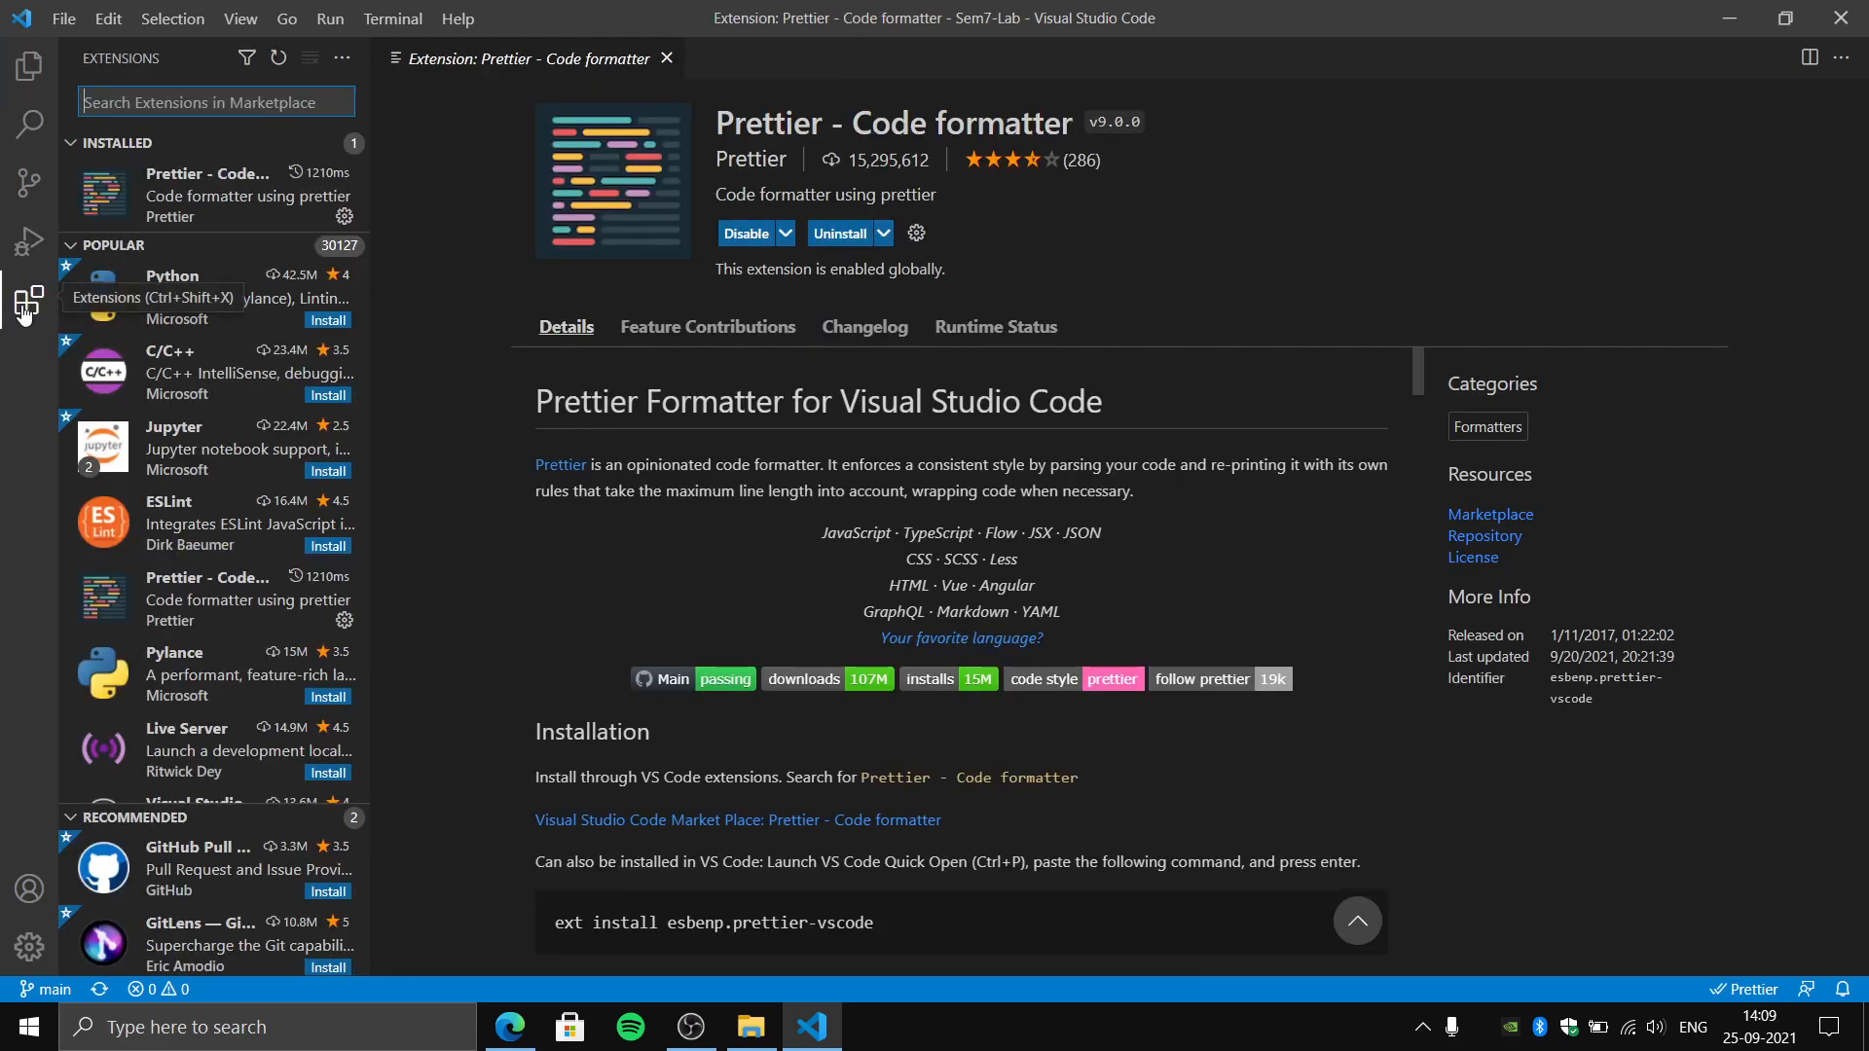
{"action": "type", "text": "["}
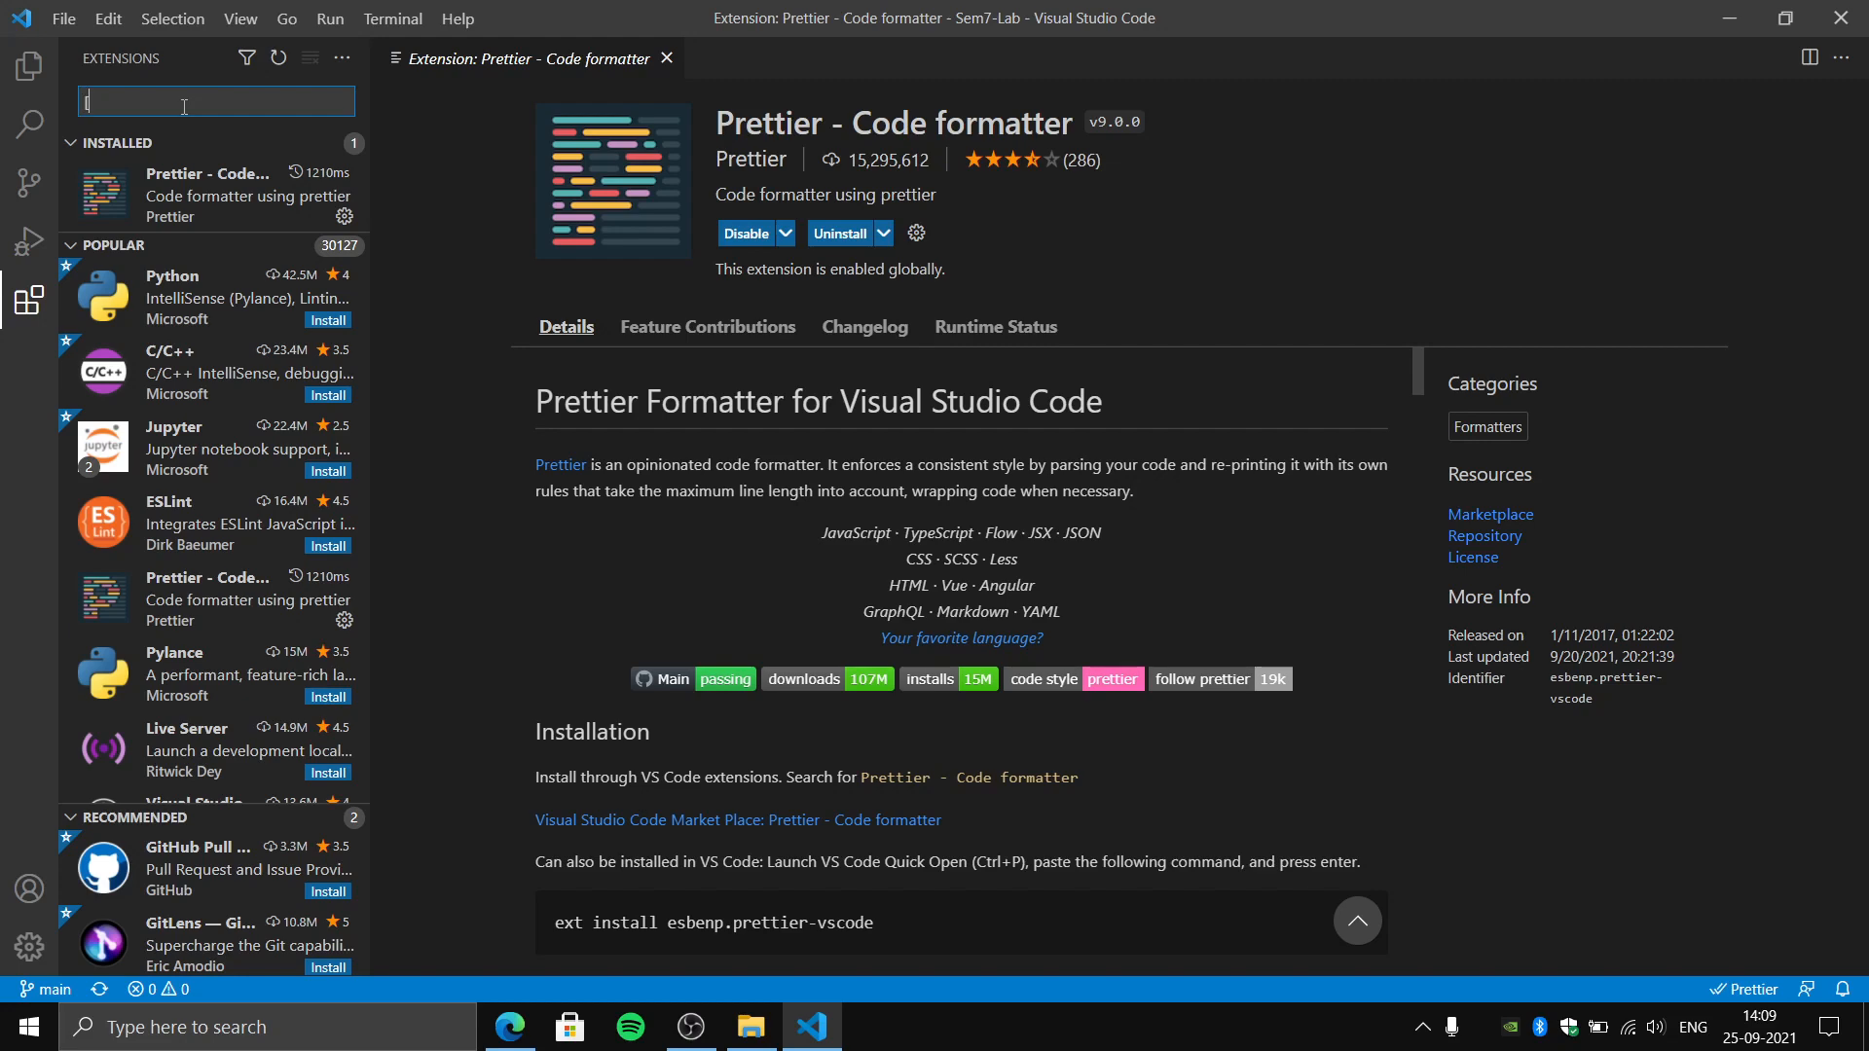
{"action": "type", "text": "phil"}
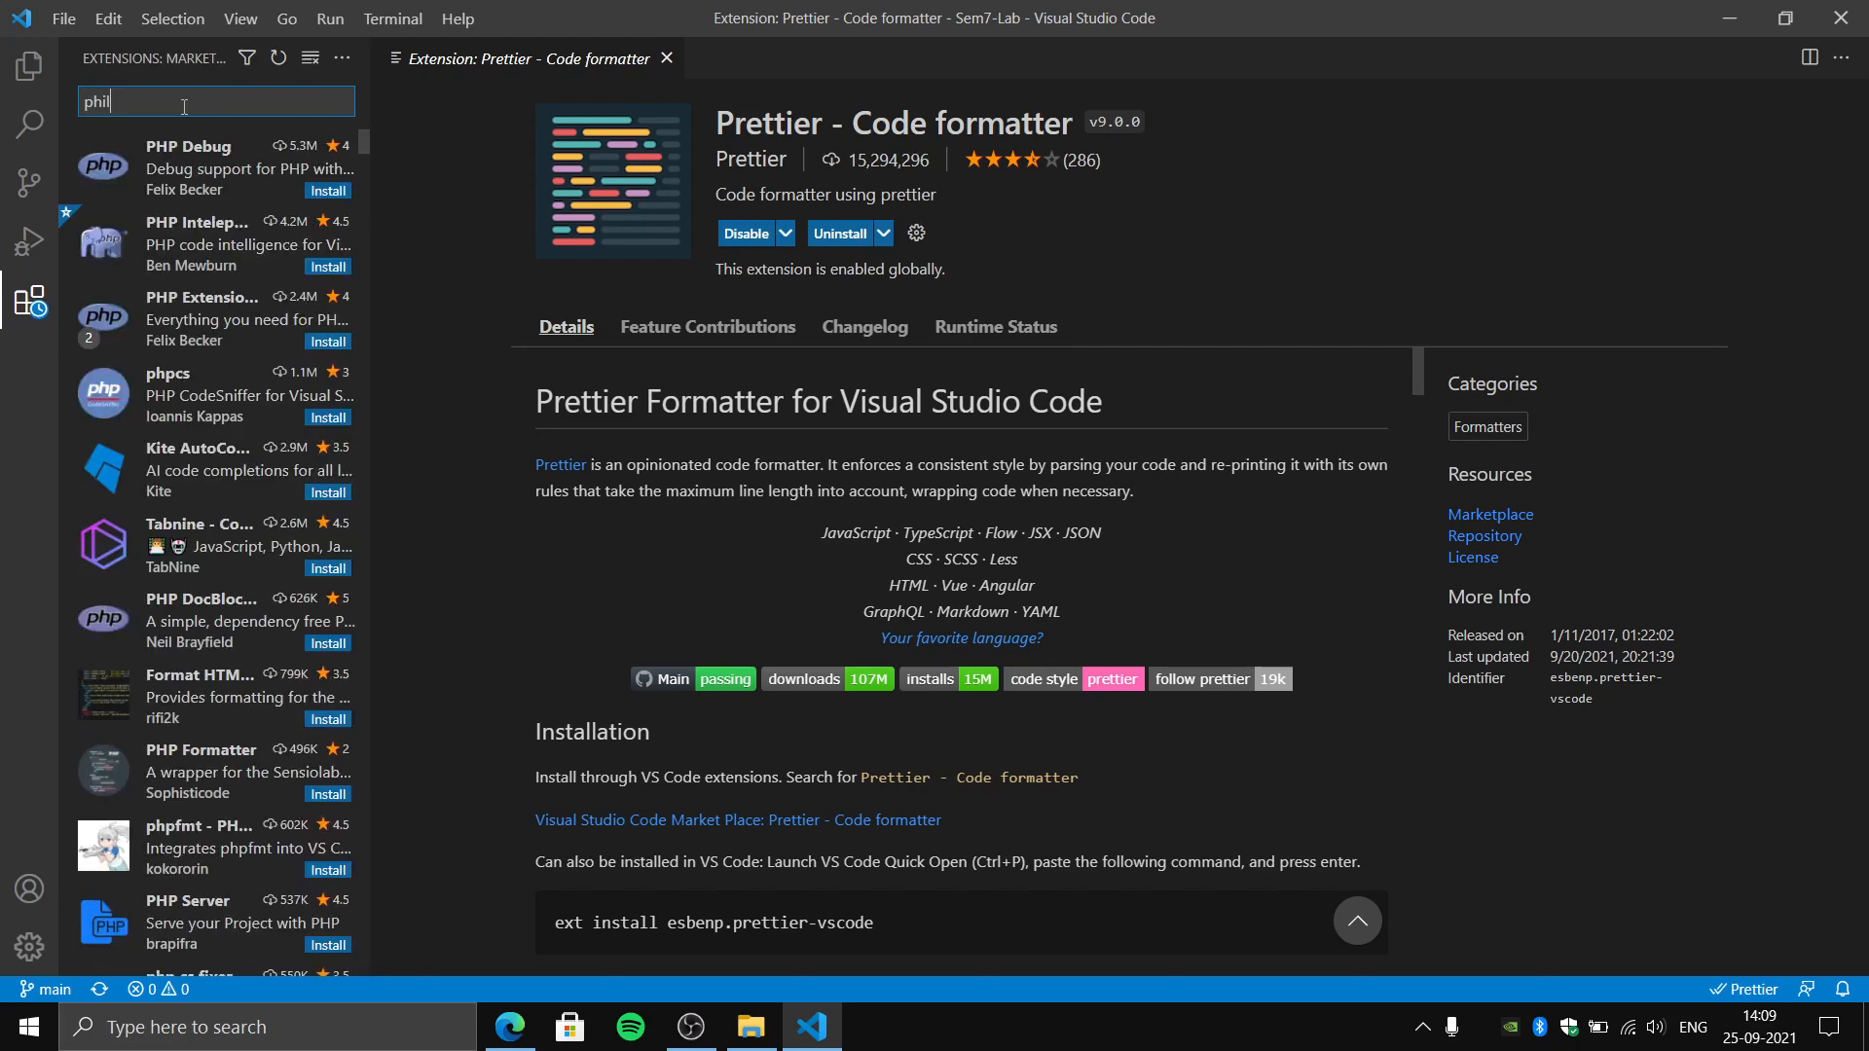
{"action": "type", "text": "ipp kief"}
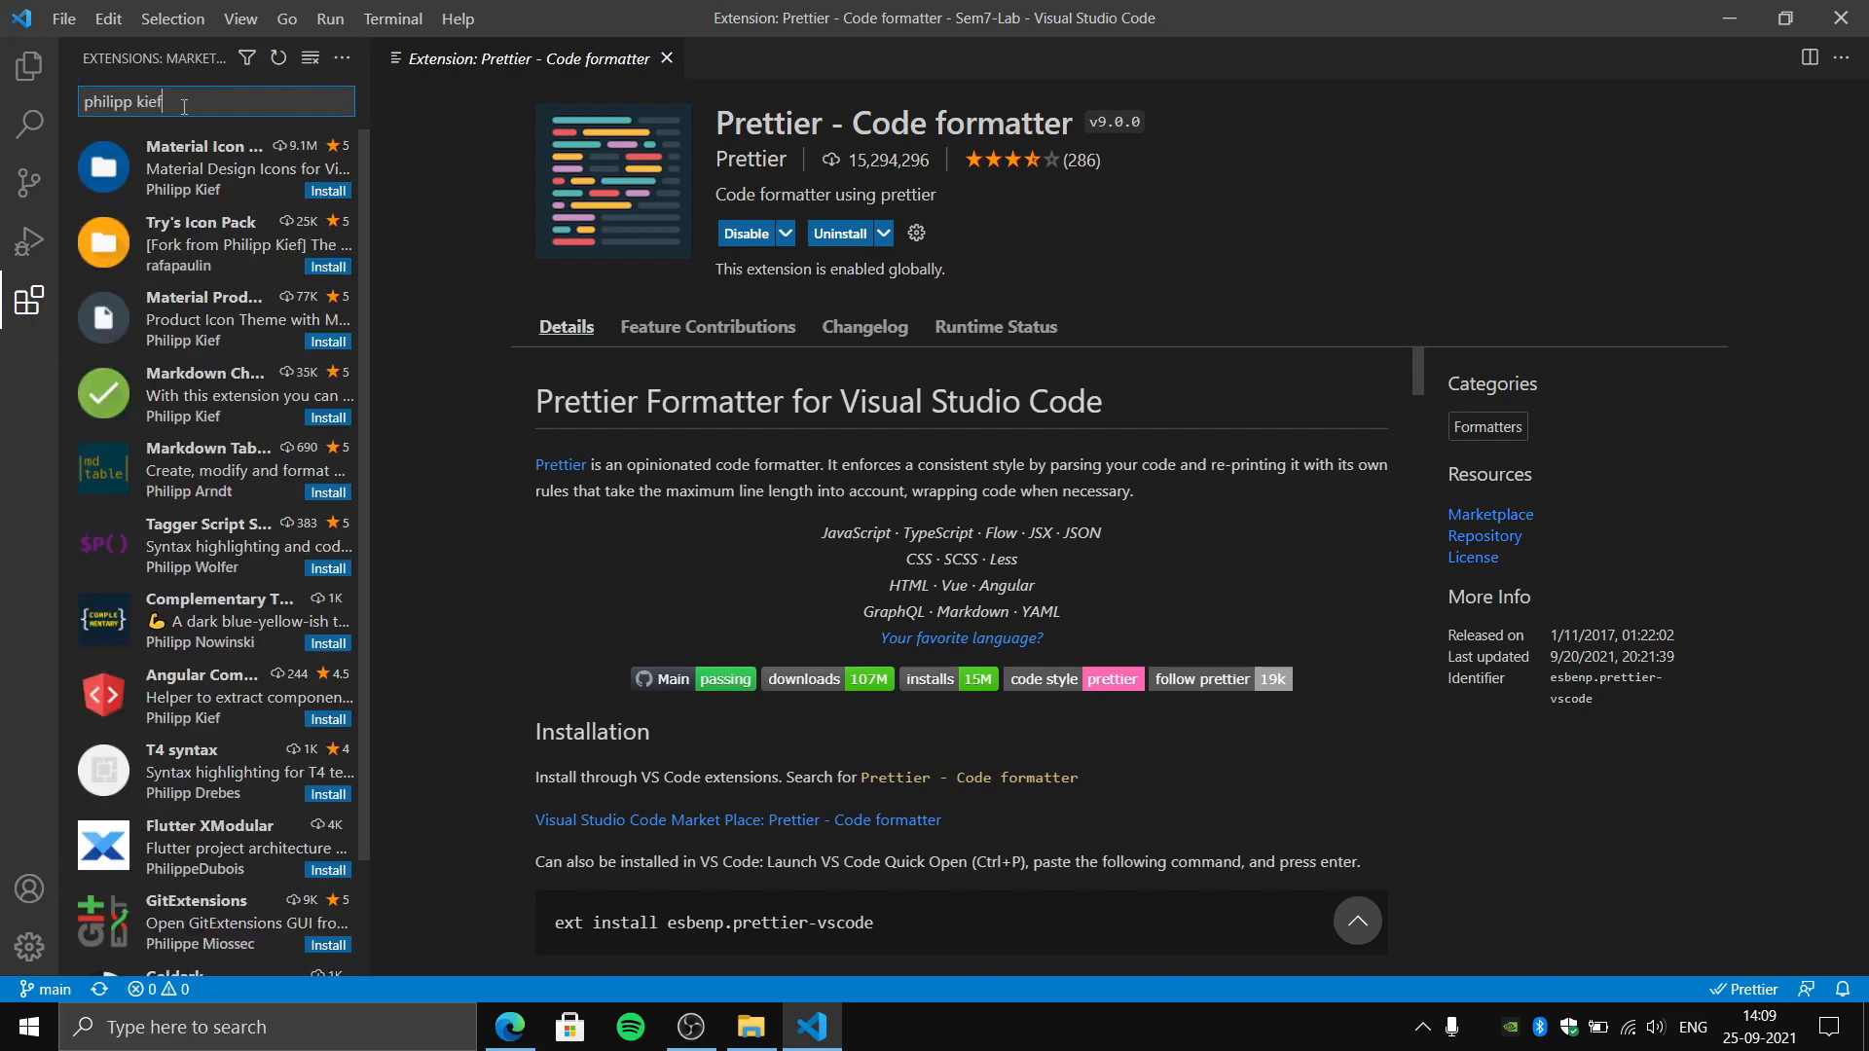
{"action": "left_click", "coordinate": [325, 191]}
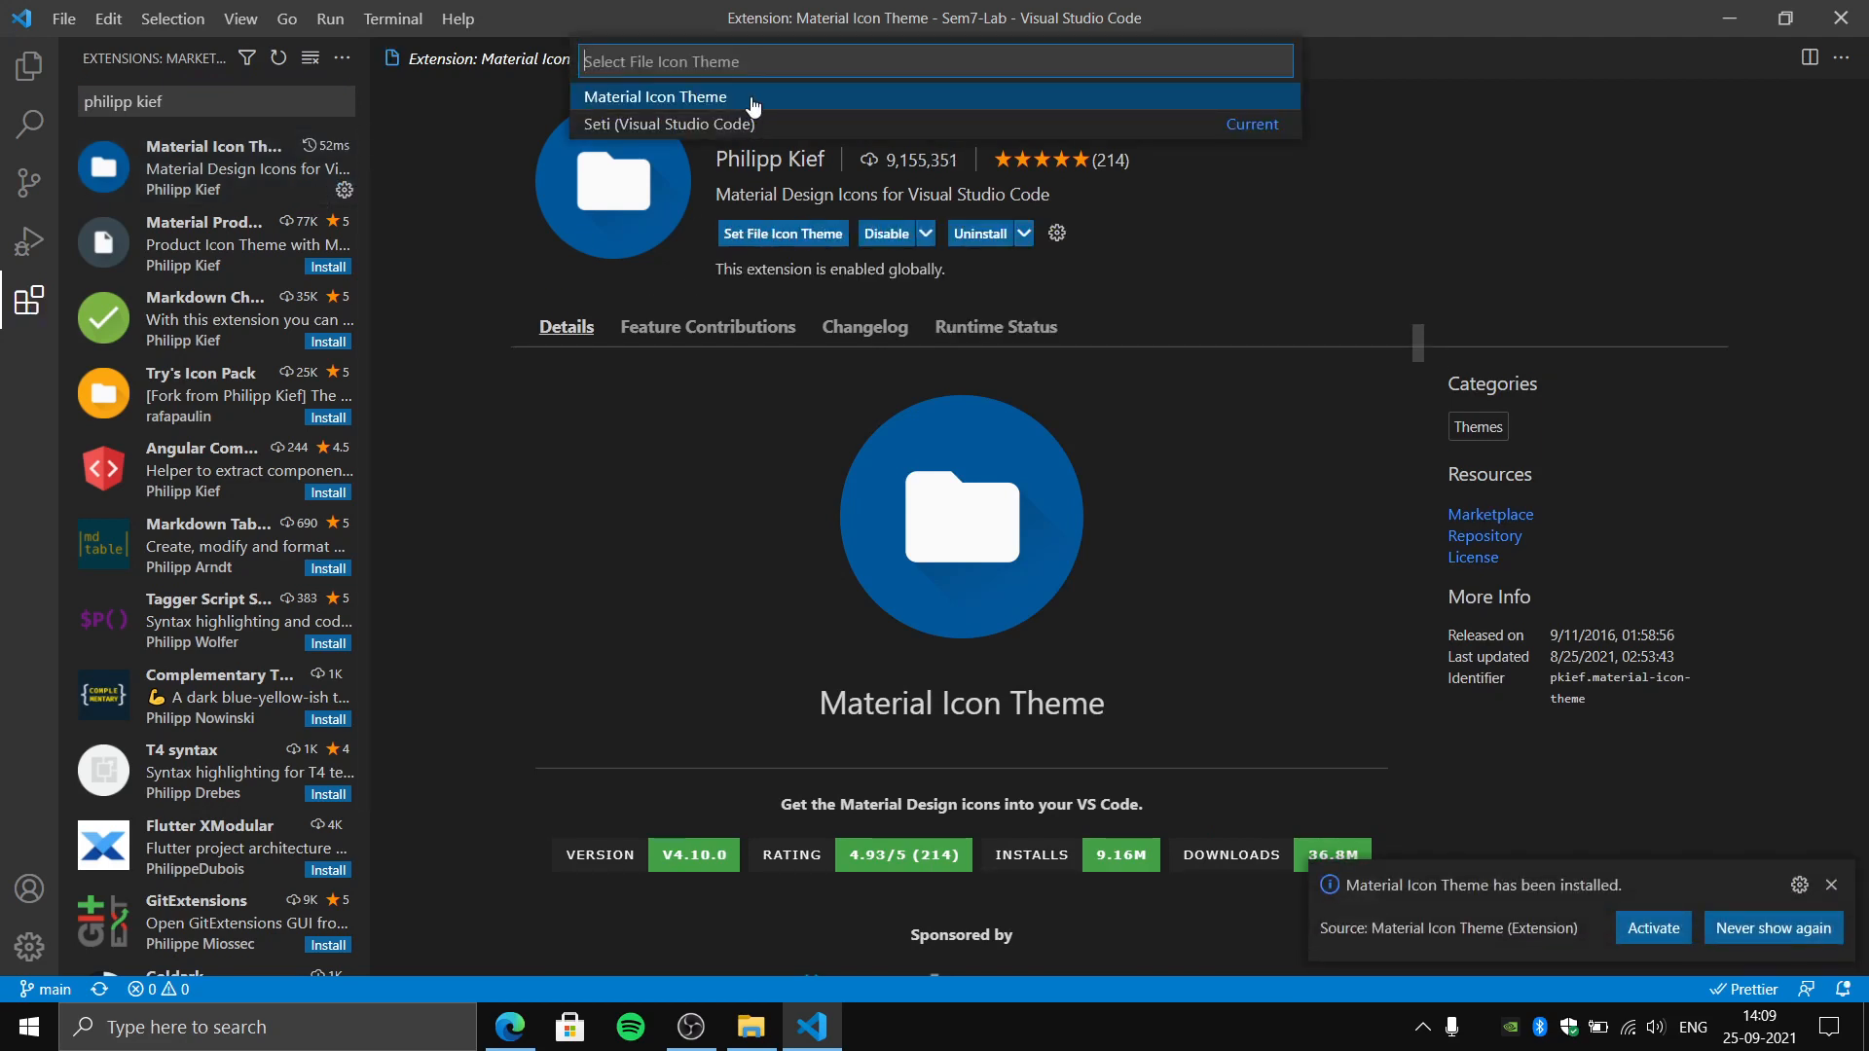
- Set Material Icon Theme as the file icon theme and activate it
{"action": "left_click", "coordinate": [753, 100]}
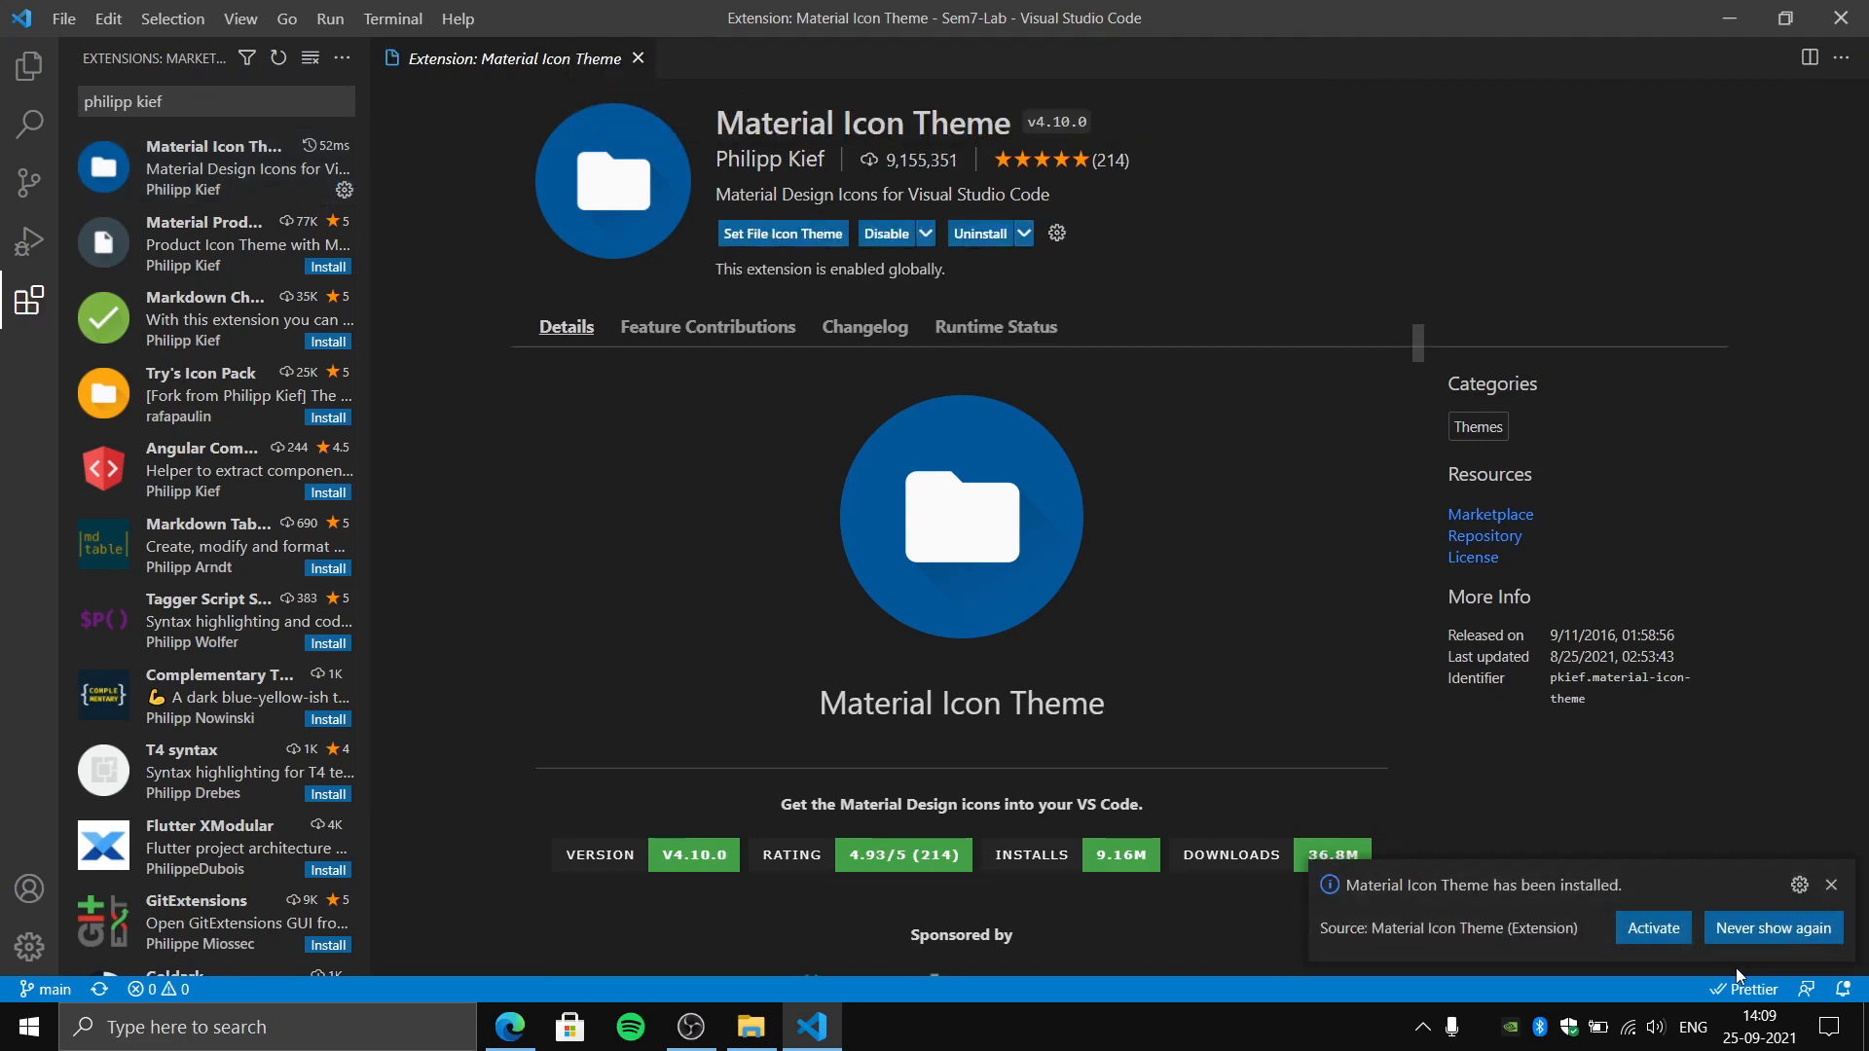
{"action": "left_click", "coordinate": [1664, 929]}
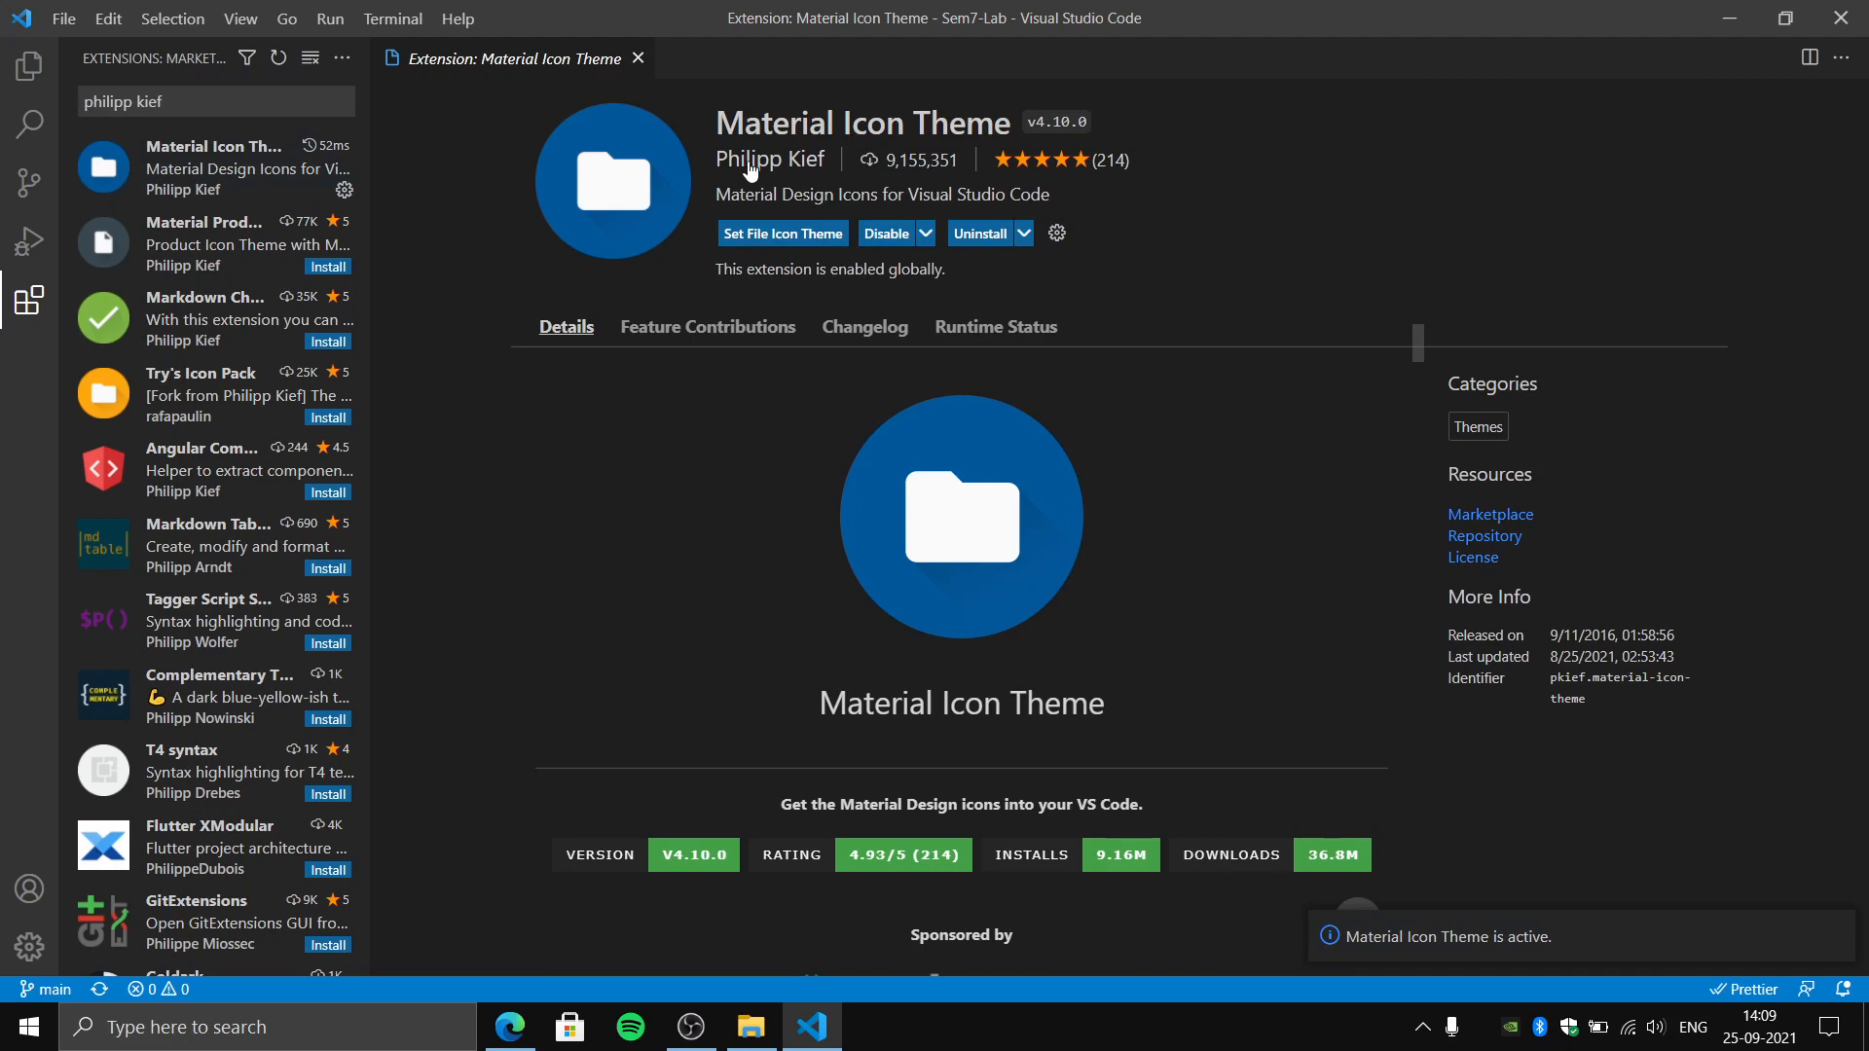
{"action": "left_click", "coordinate": [808, 235]}
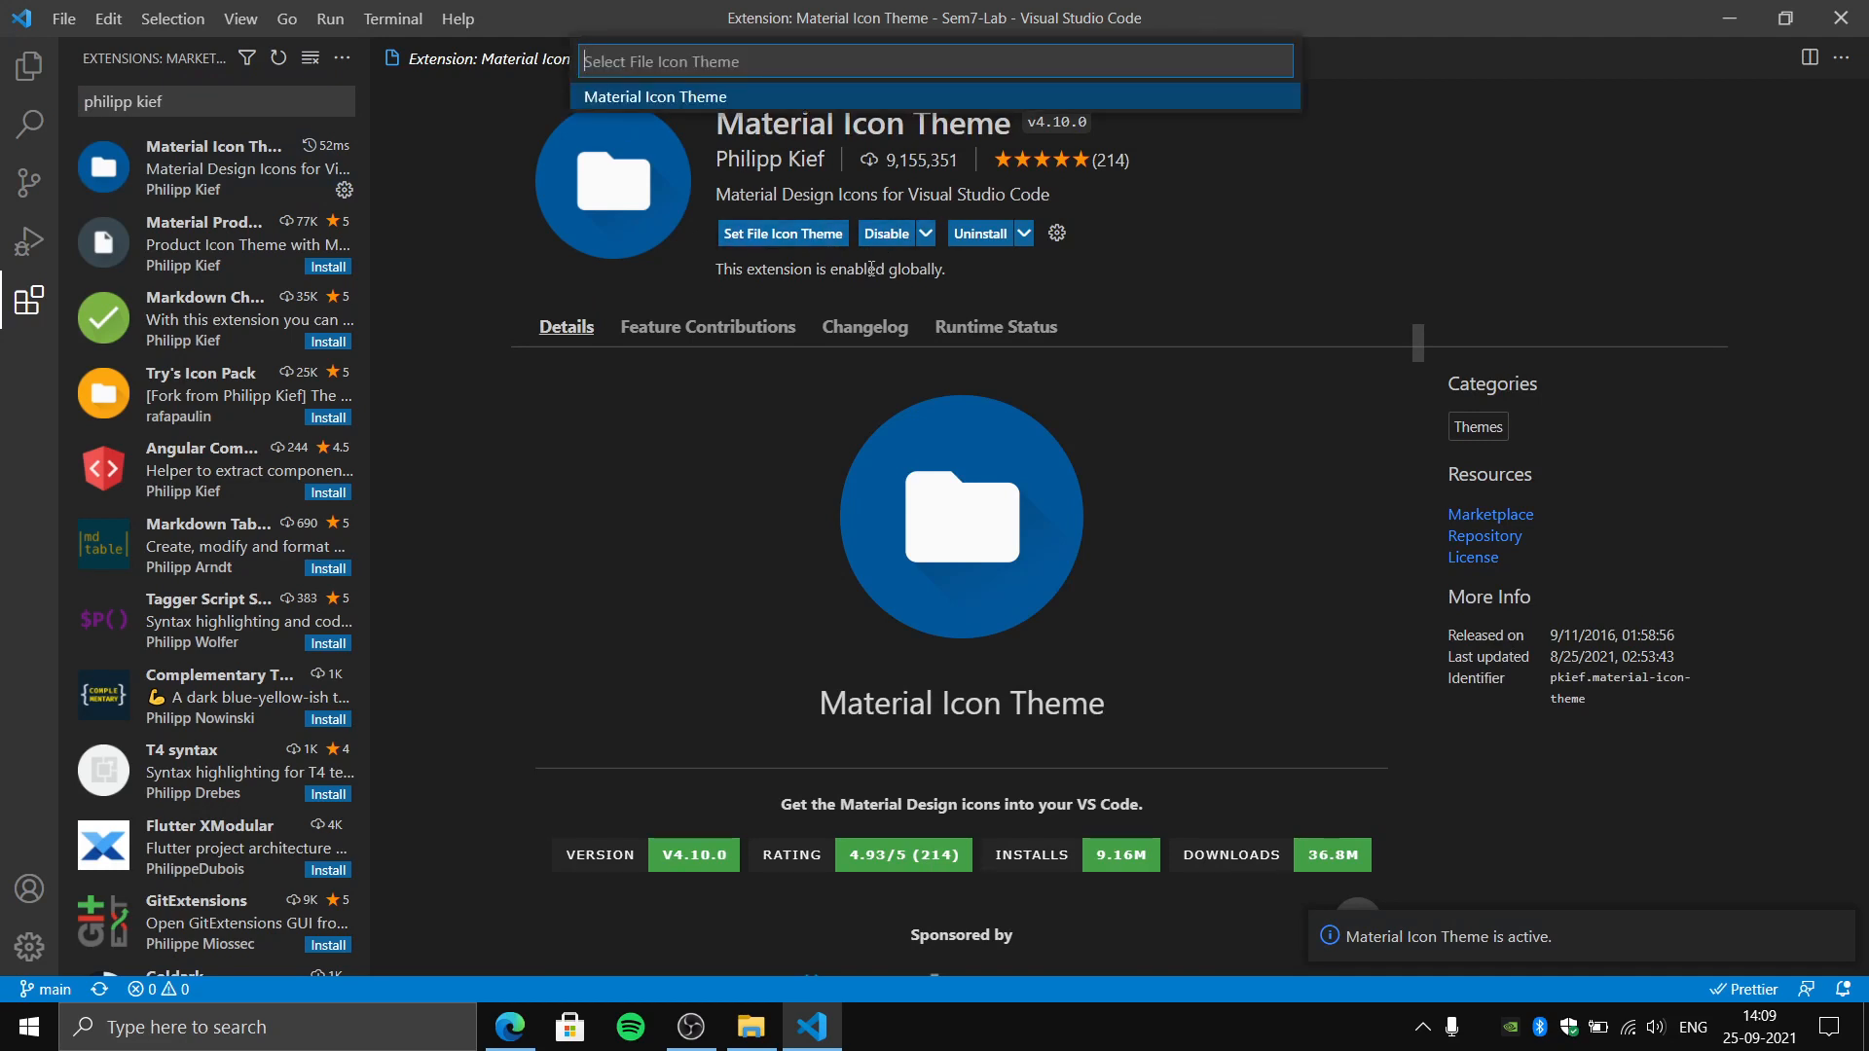
{"action": "left_click", "coordinate": [737, 96]}
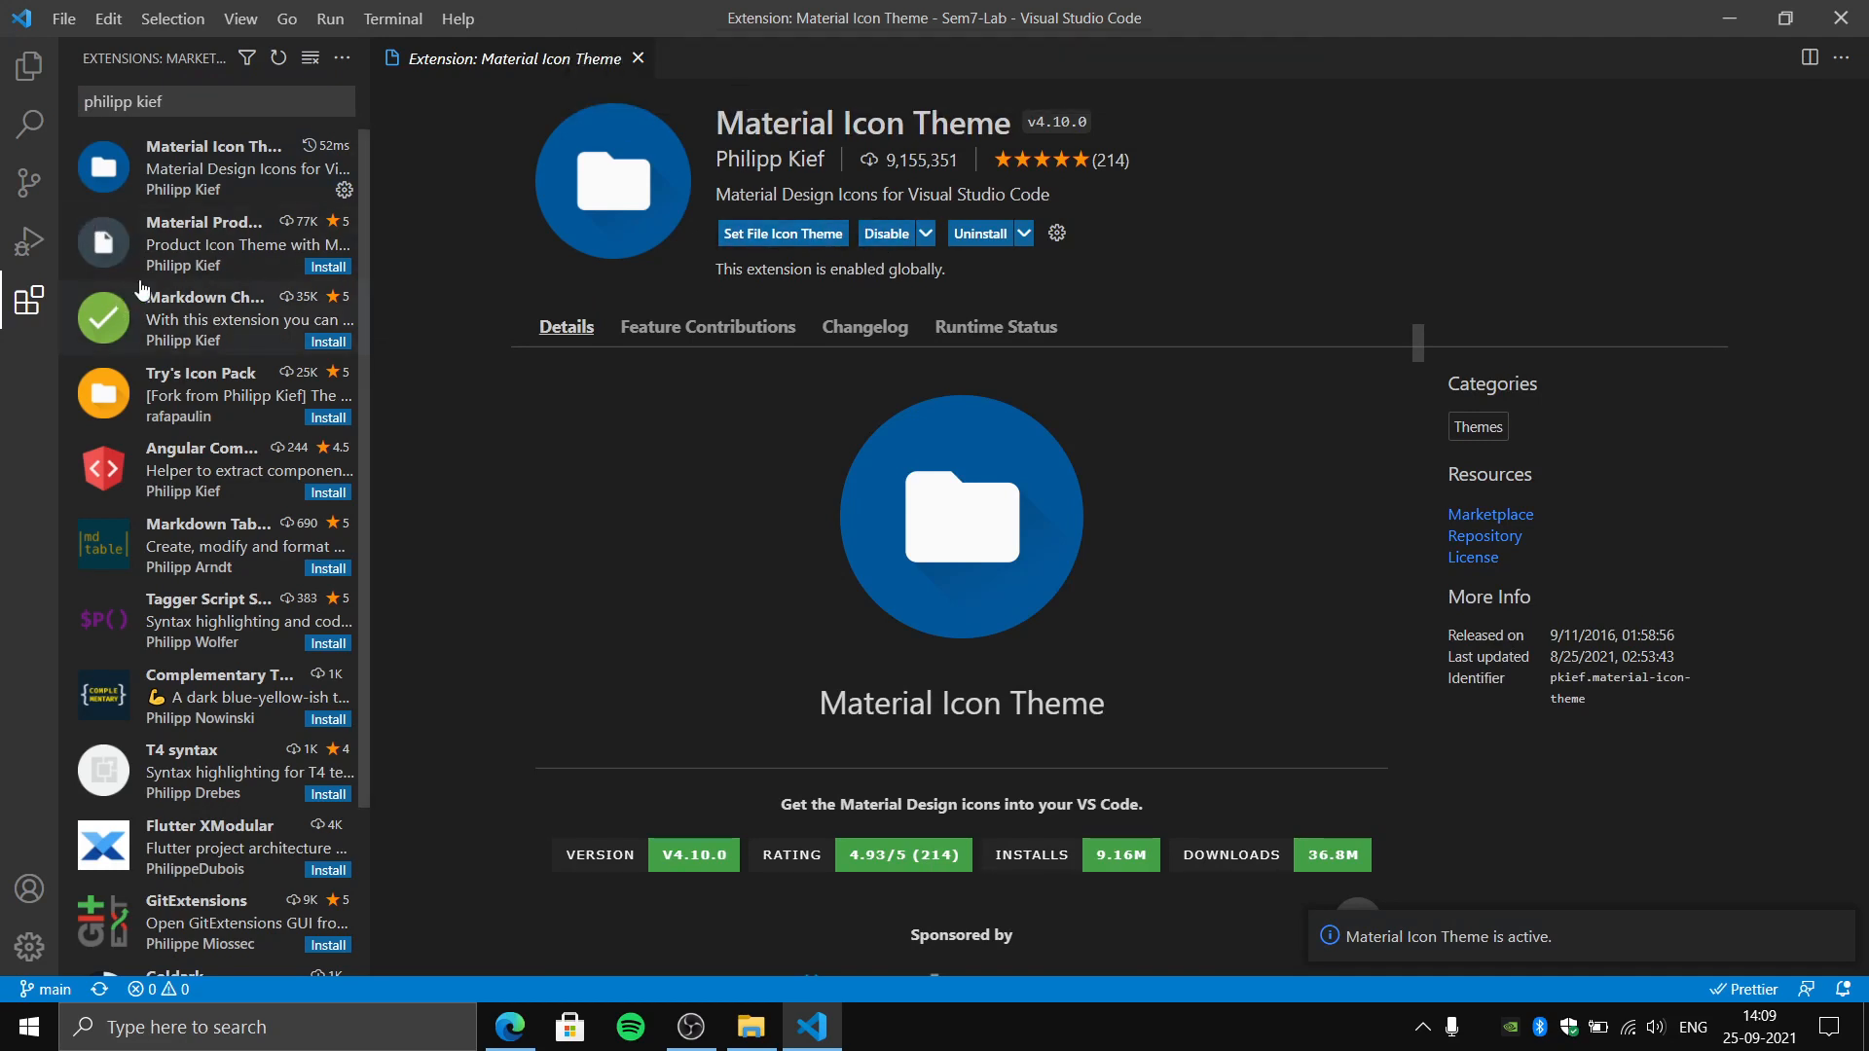
- Install Material Product Icons from the same publisher and apply it as the product icon theme
{"action": "left_click", "coordinate": [328, 267]}
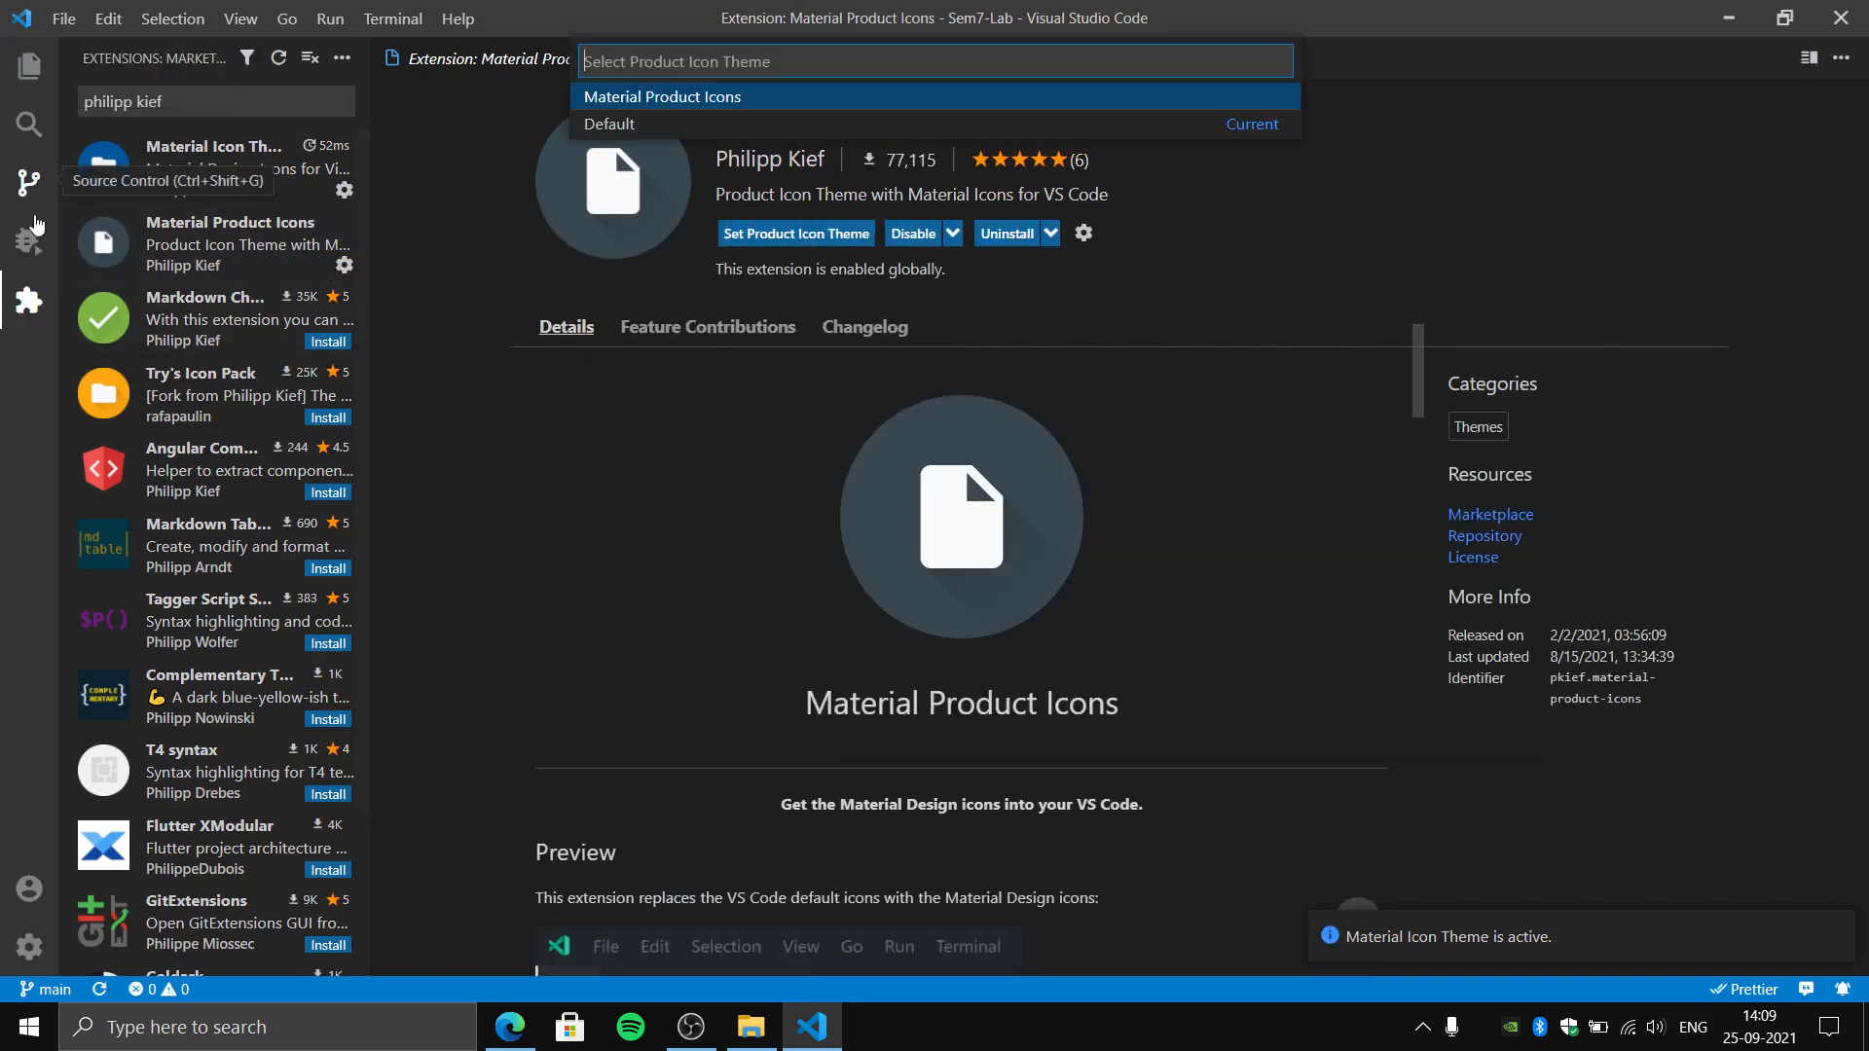
{"action": "left_click", "coordinate": [711, 97]}
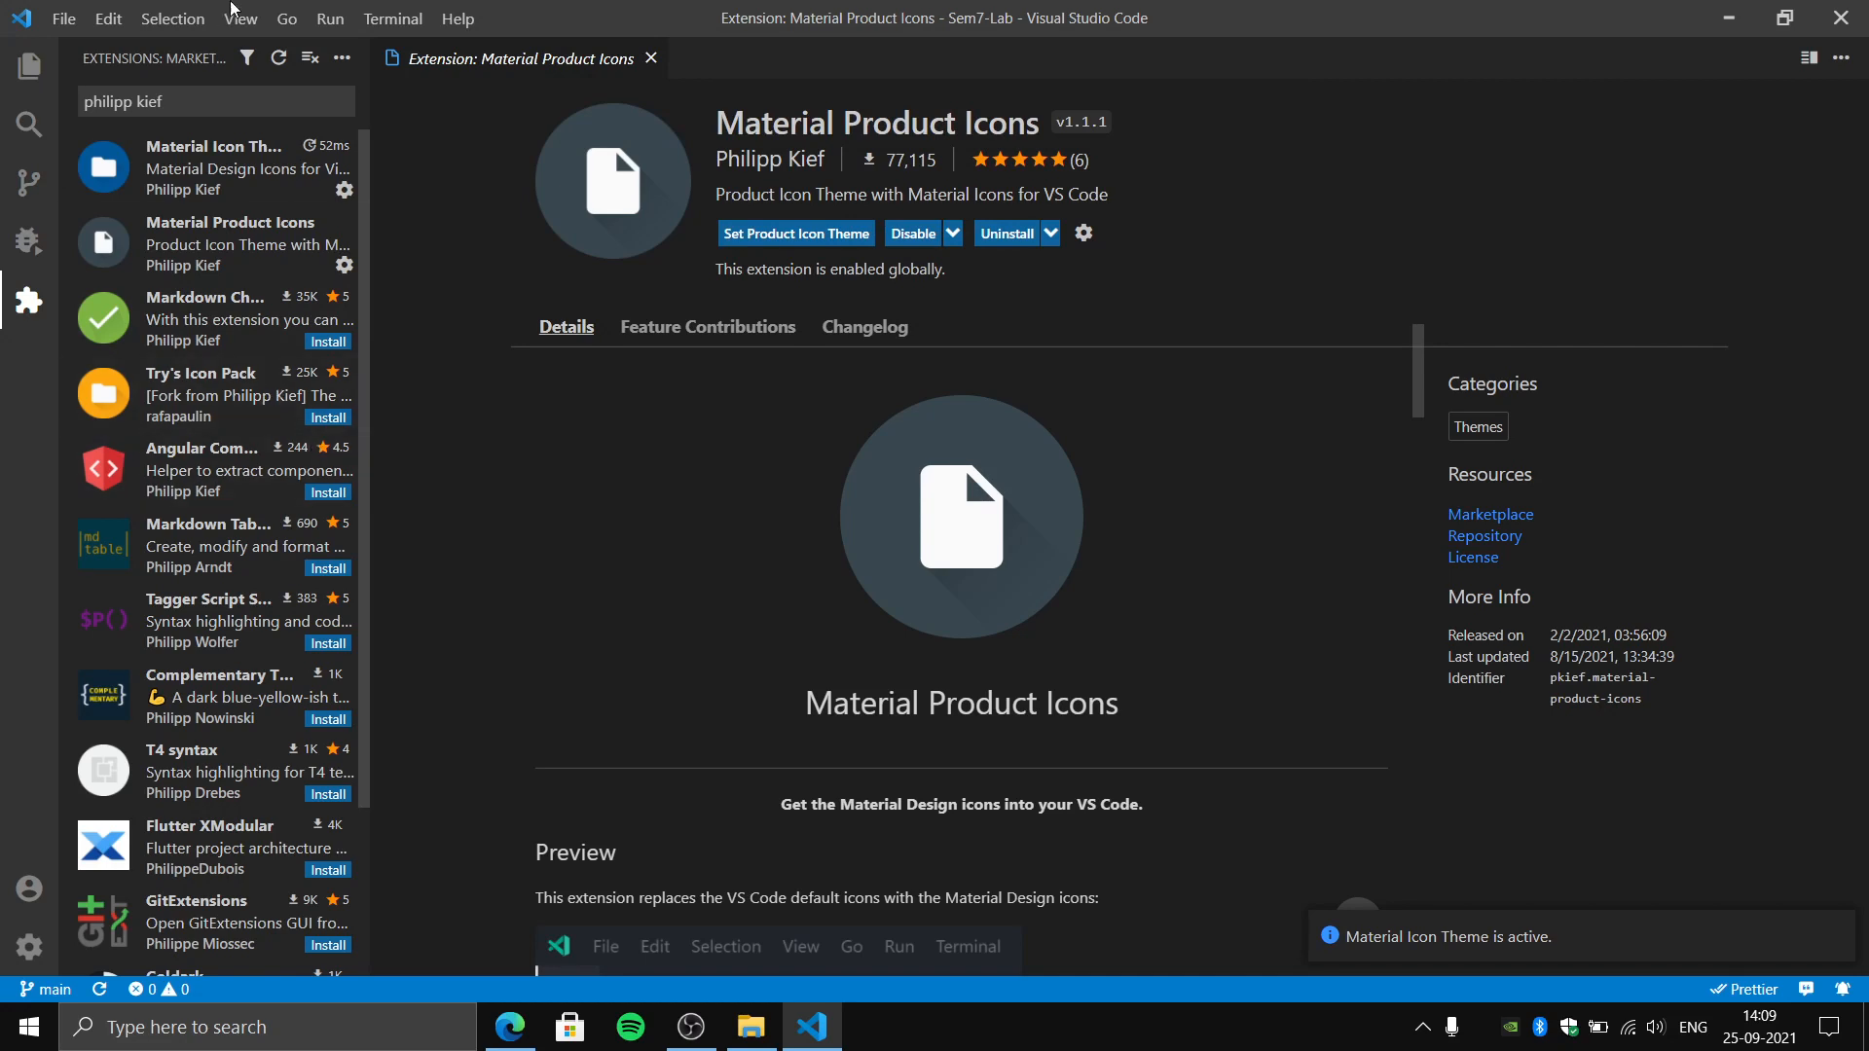
- Search the marketplace for cobalt theme and install Cobalt2 Theme Official, but keep Dark+ (default dark) as the color theme
{"action": "left_click", "coordinate": [223, 113]}
{"action": "key", "text": "ctrl+a"}
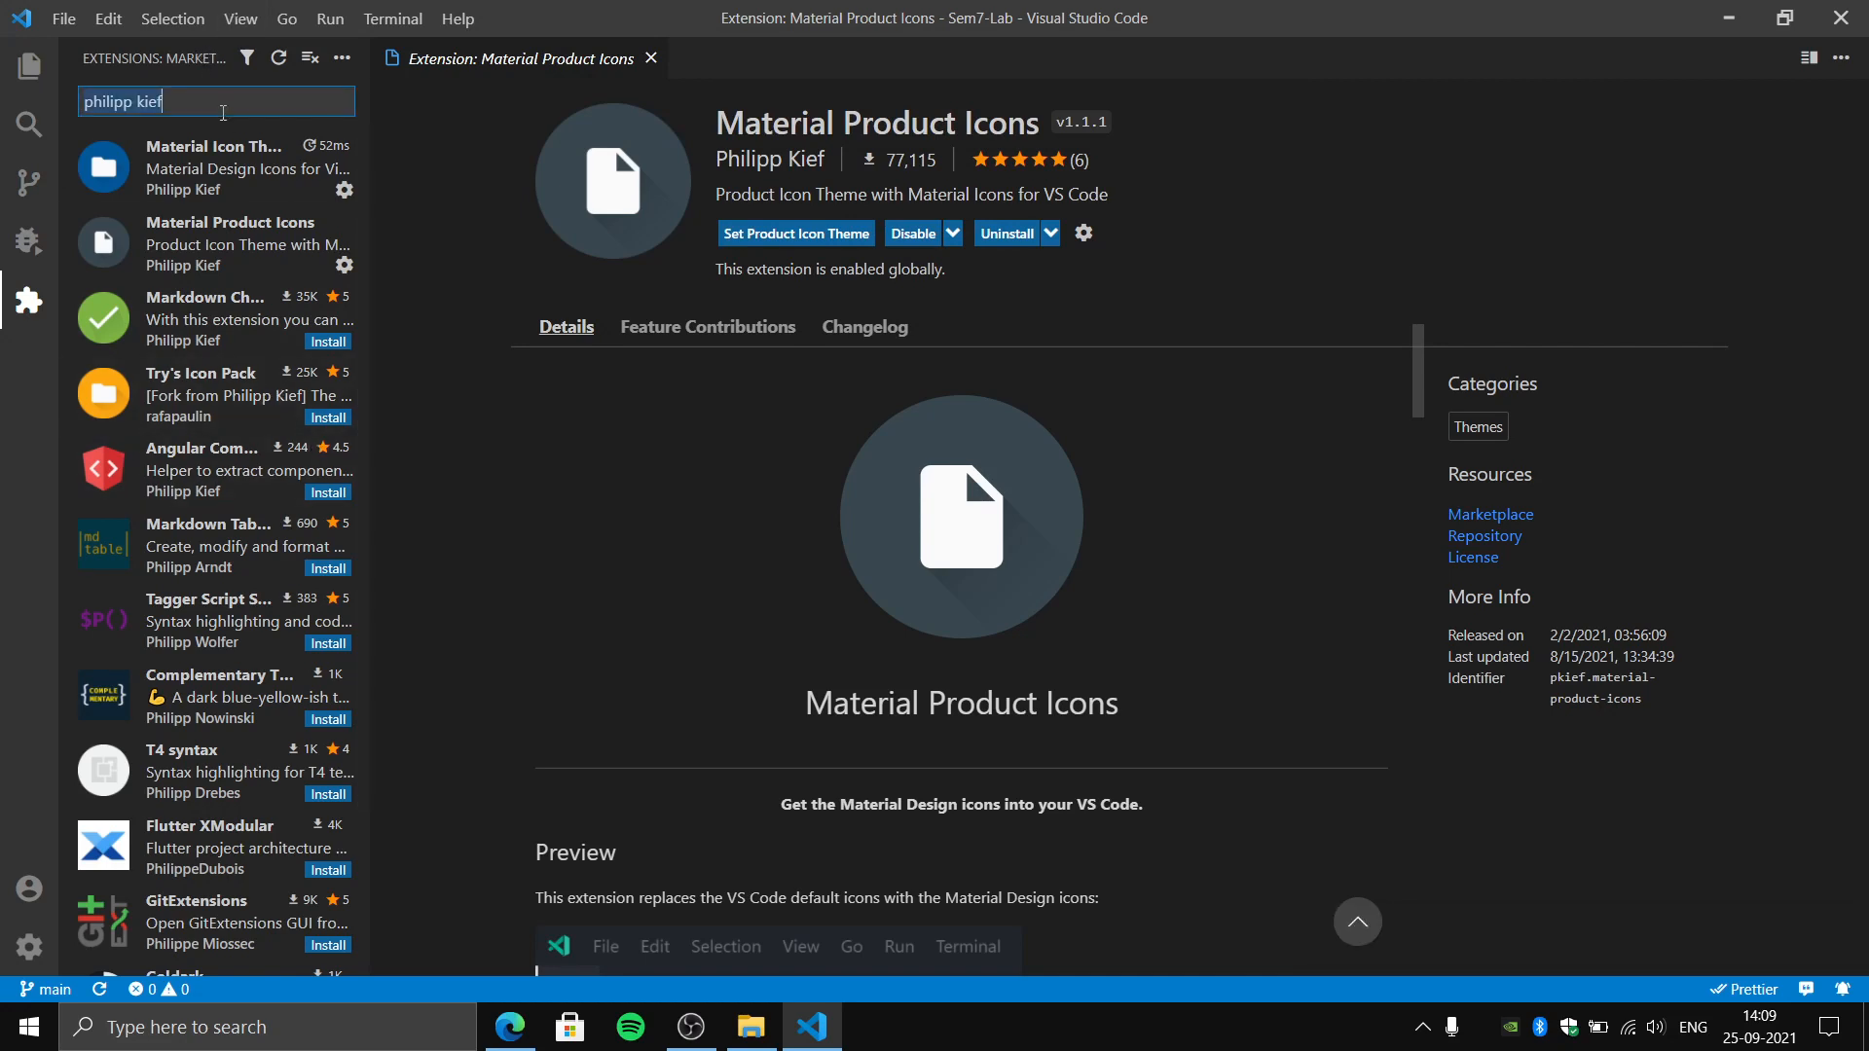
{"action": "key", "text": "BackSpace"}
{"action": "type", "text": "cobalt theme"}
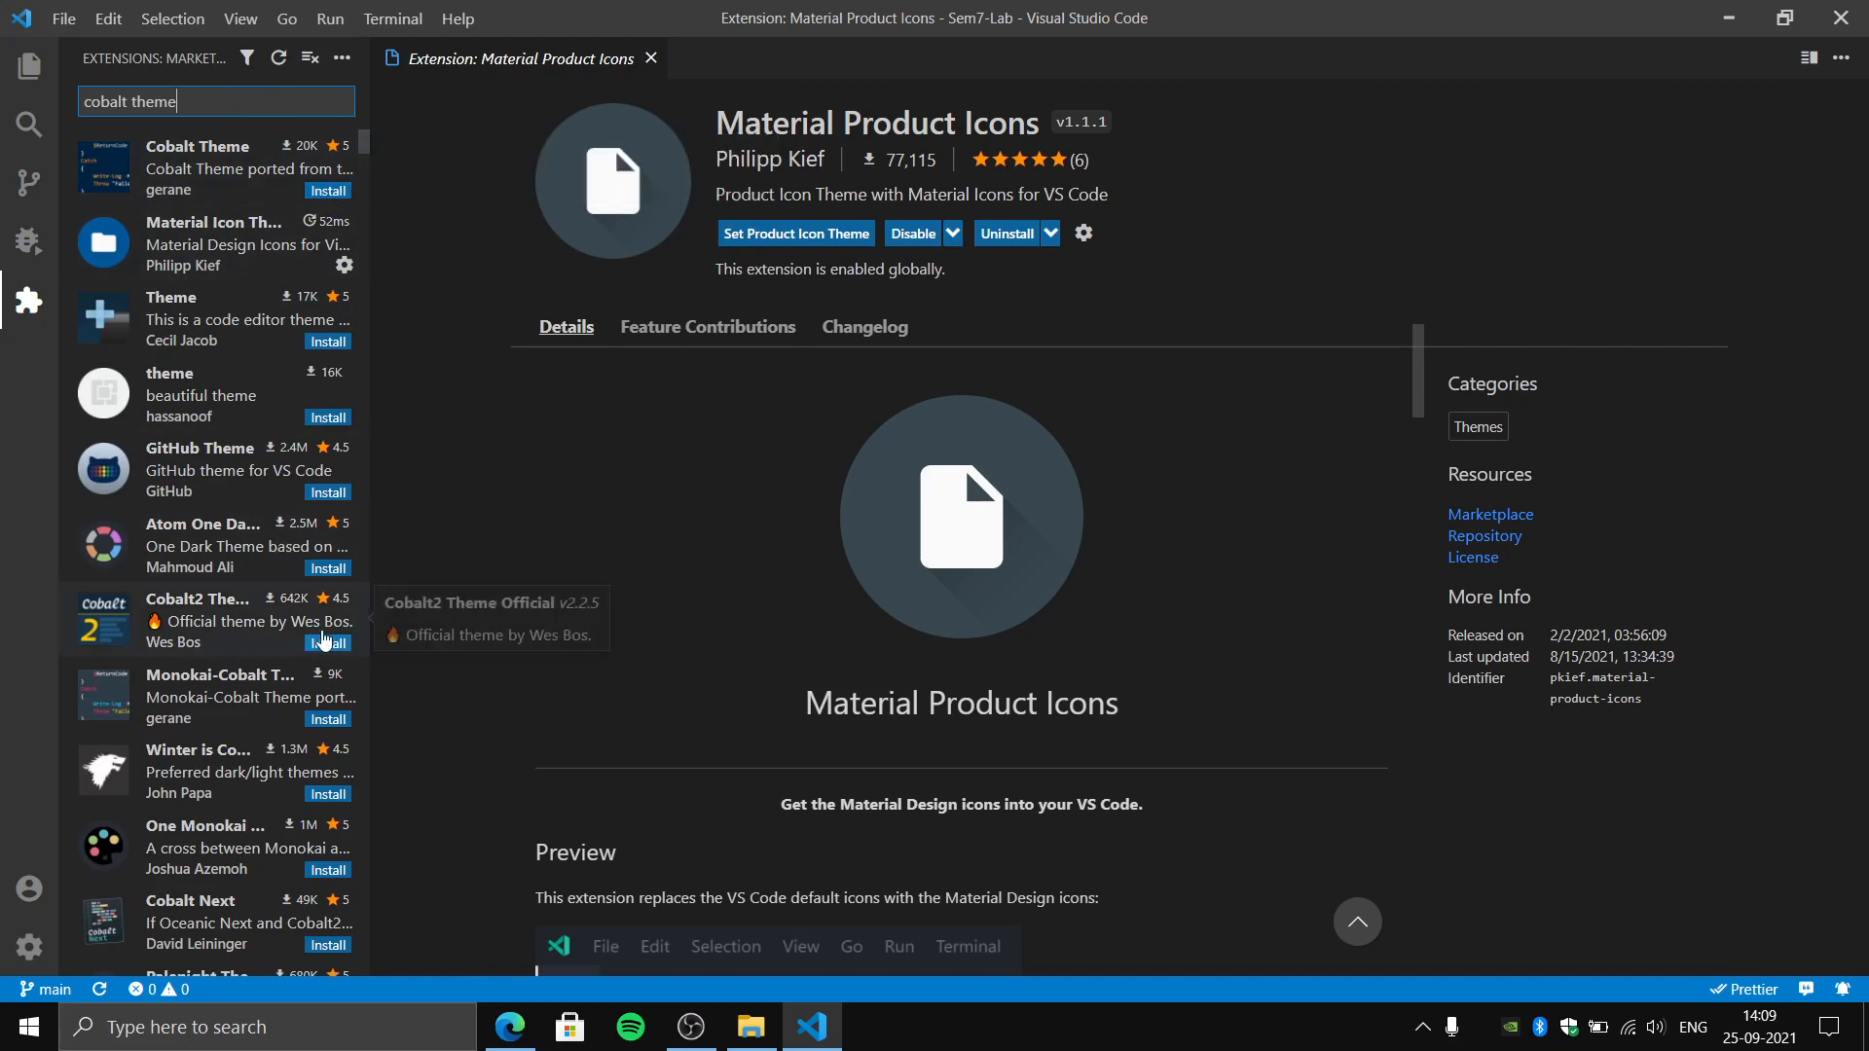
{"action": "left_click", "coordinate": [337, 644]}
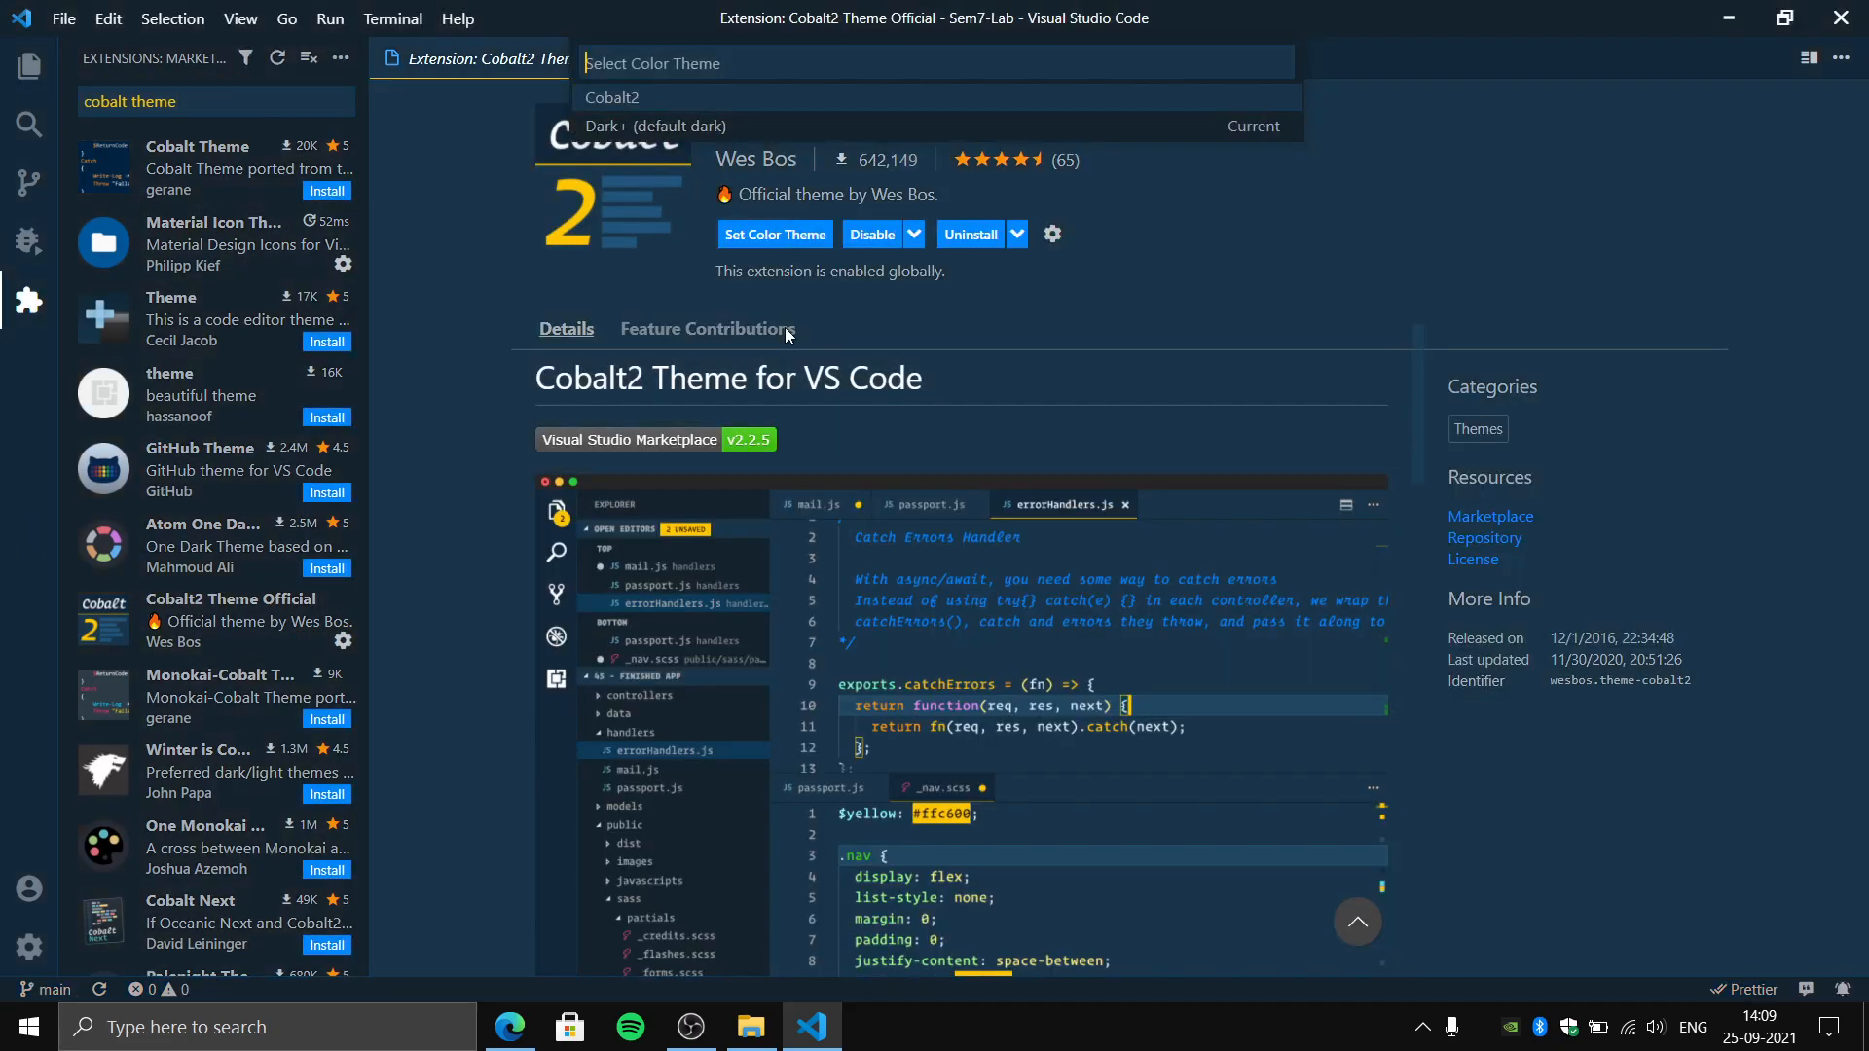
{"action": "left_click", "coordinate": [696, 127]}
{"action": "left_click", "coordinate": [654, 58]}
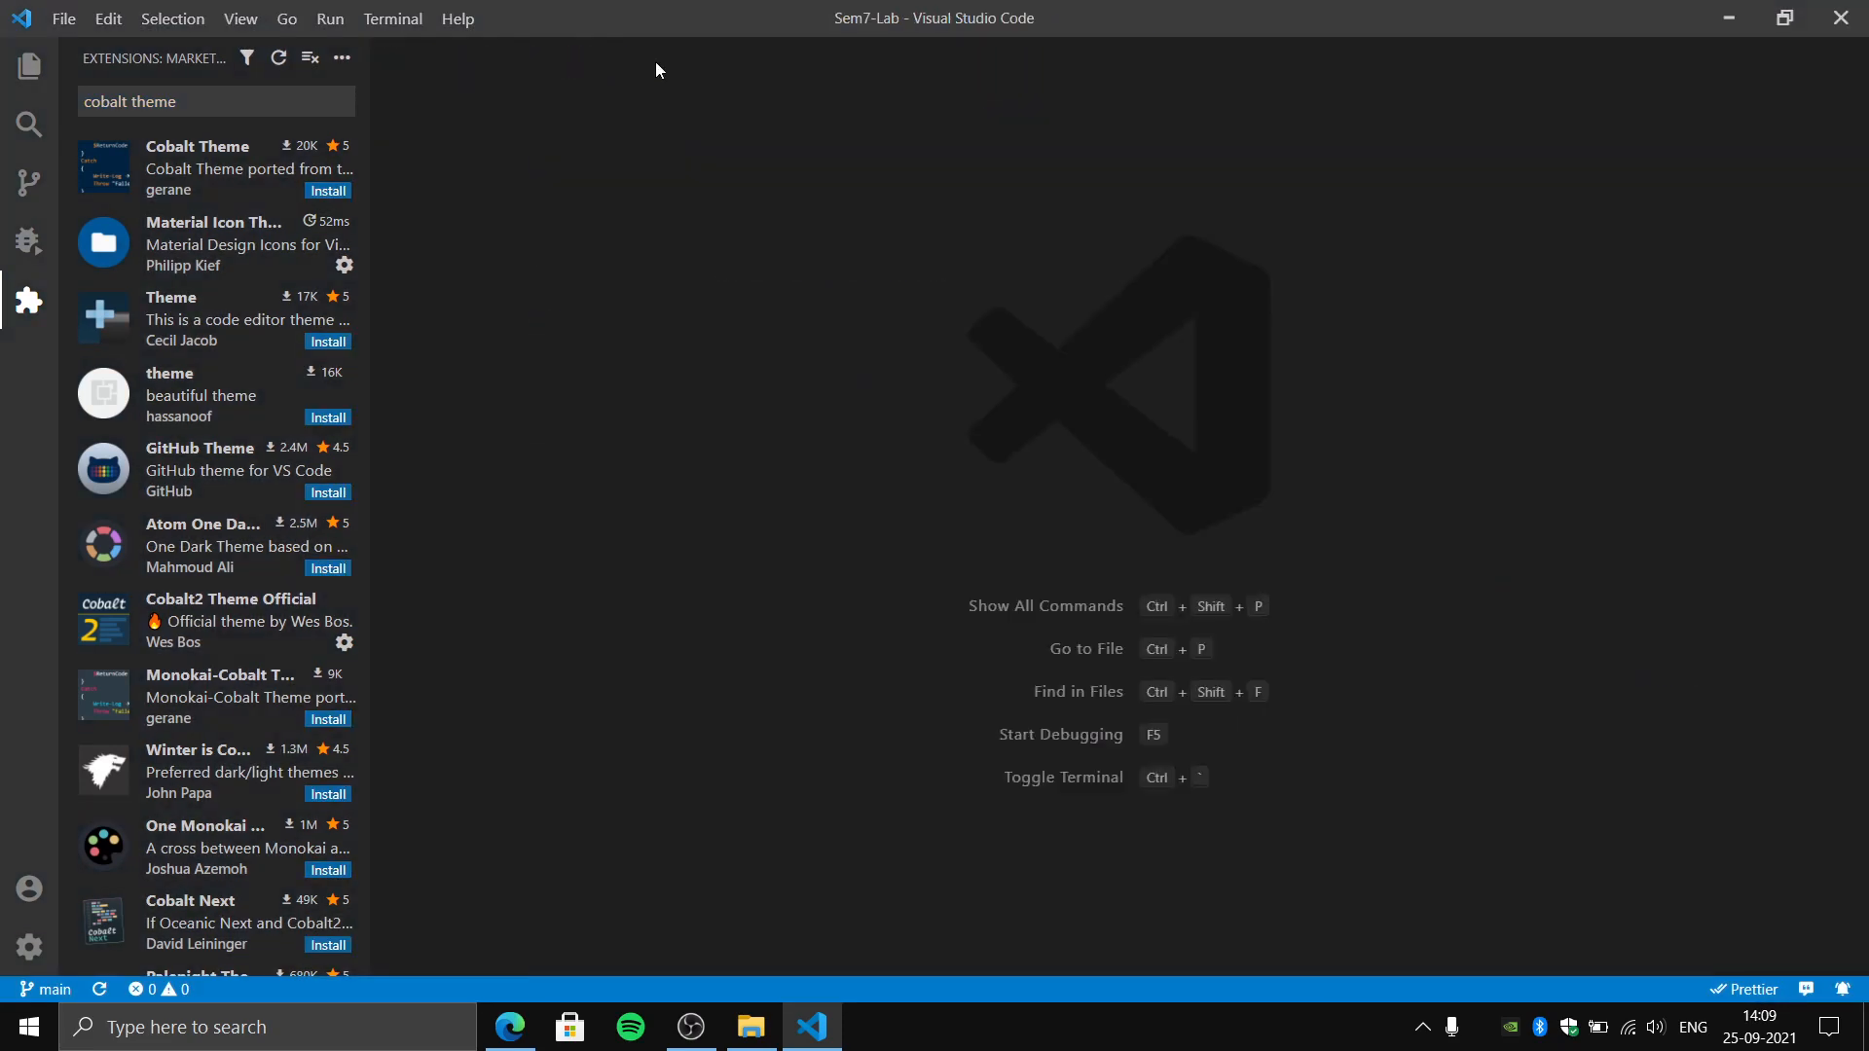
- Examine the project files: expand Ex_01_LifeCycle, then view Ex_03_SimleLogin's gradlew.bat and the root README.md
{"action": "left_click", "coordinate": [29, 66]}
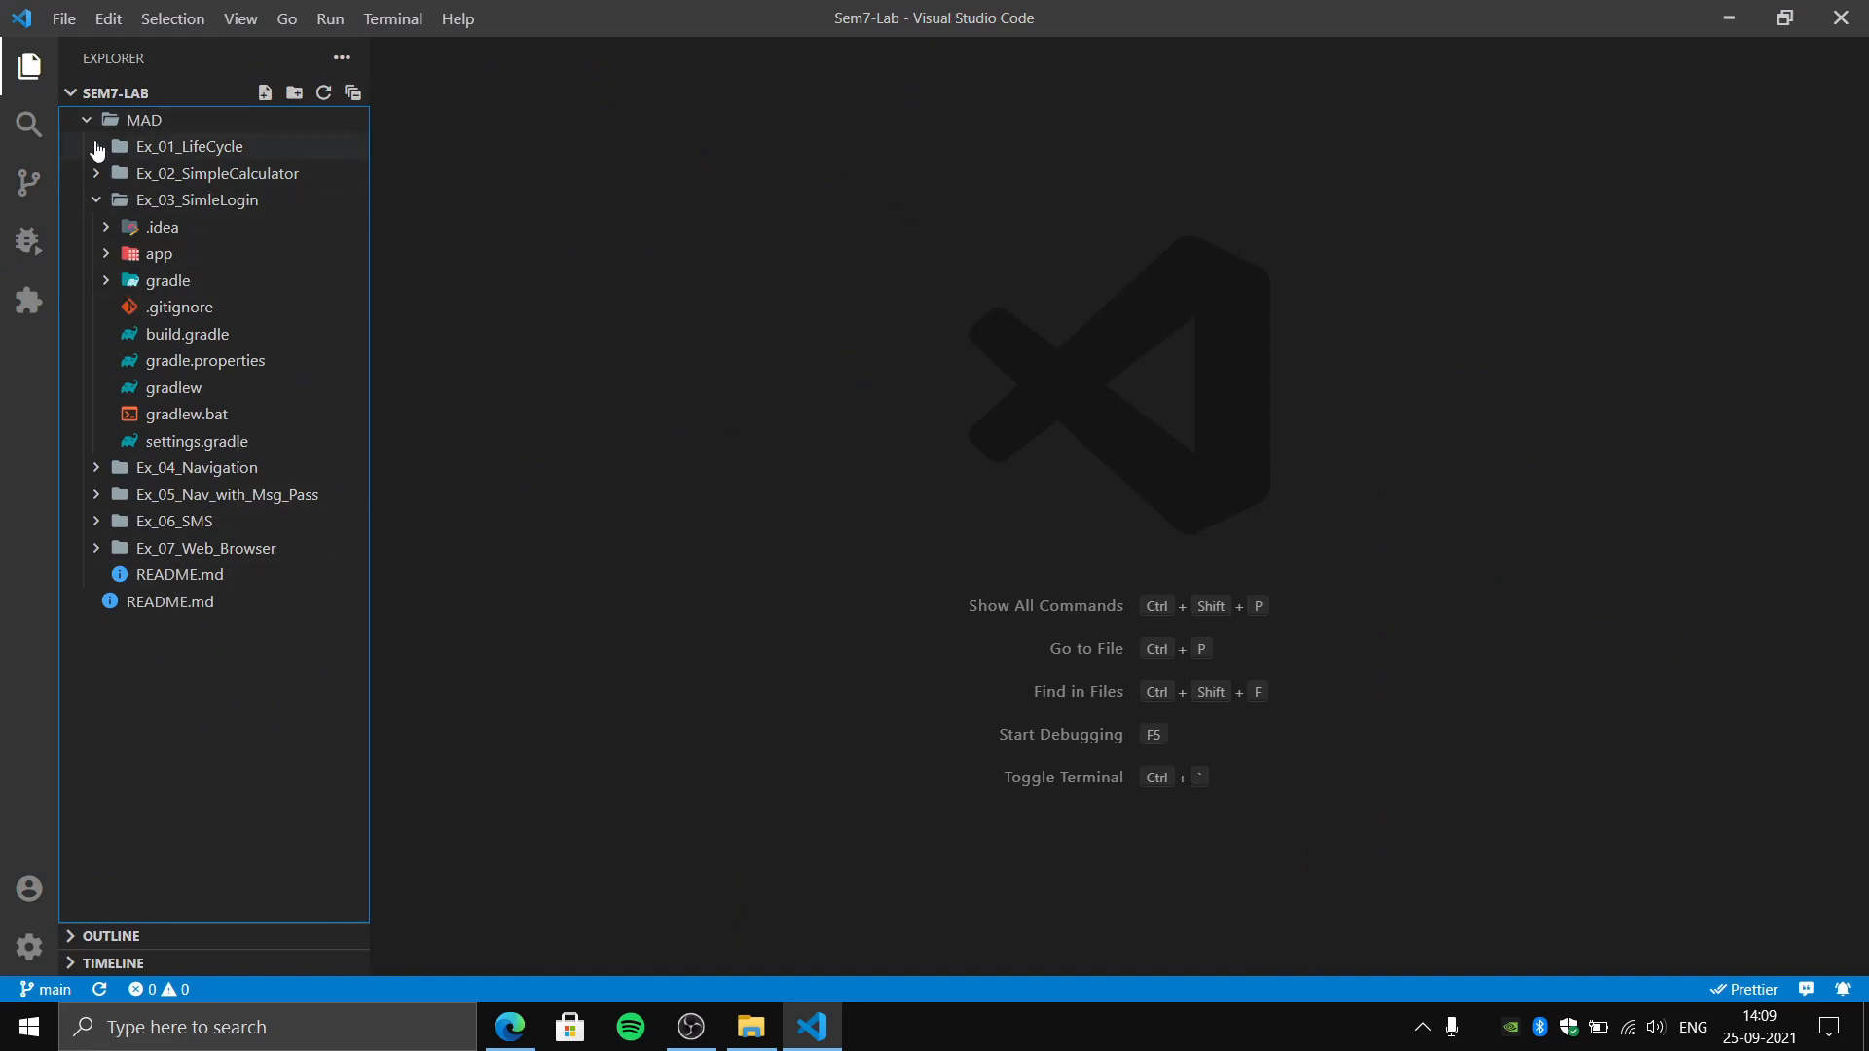
{"action": "left_click", "coordinate": [98, 148]}
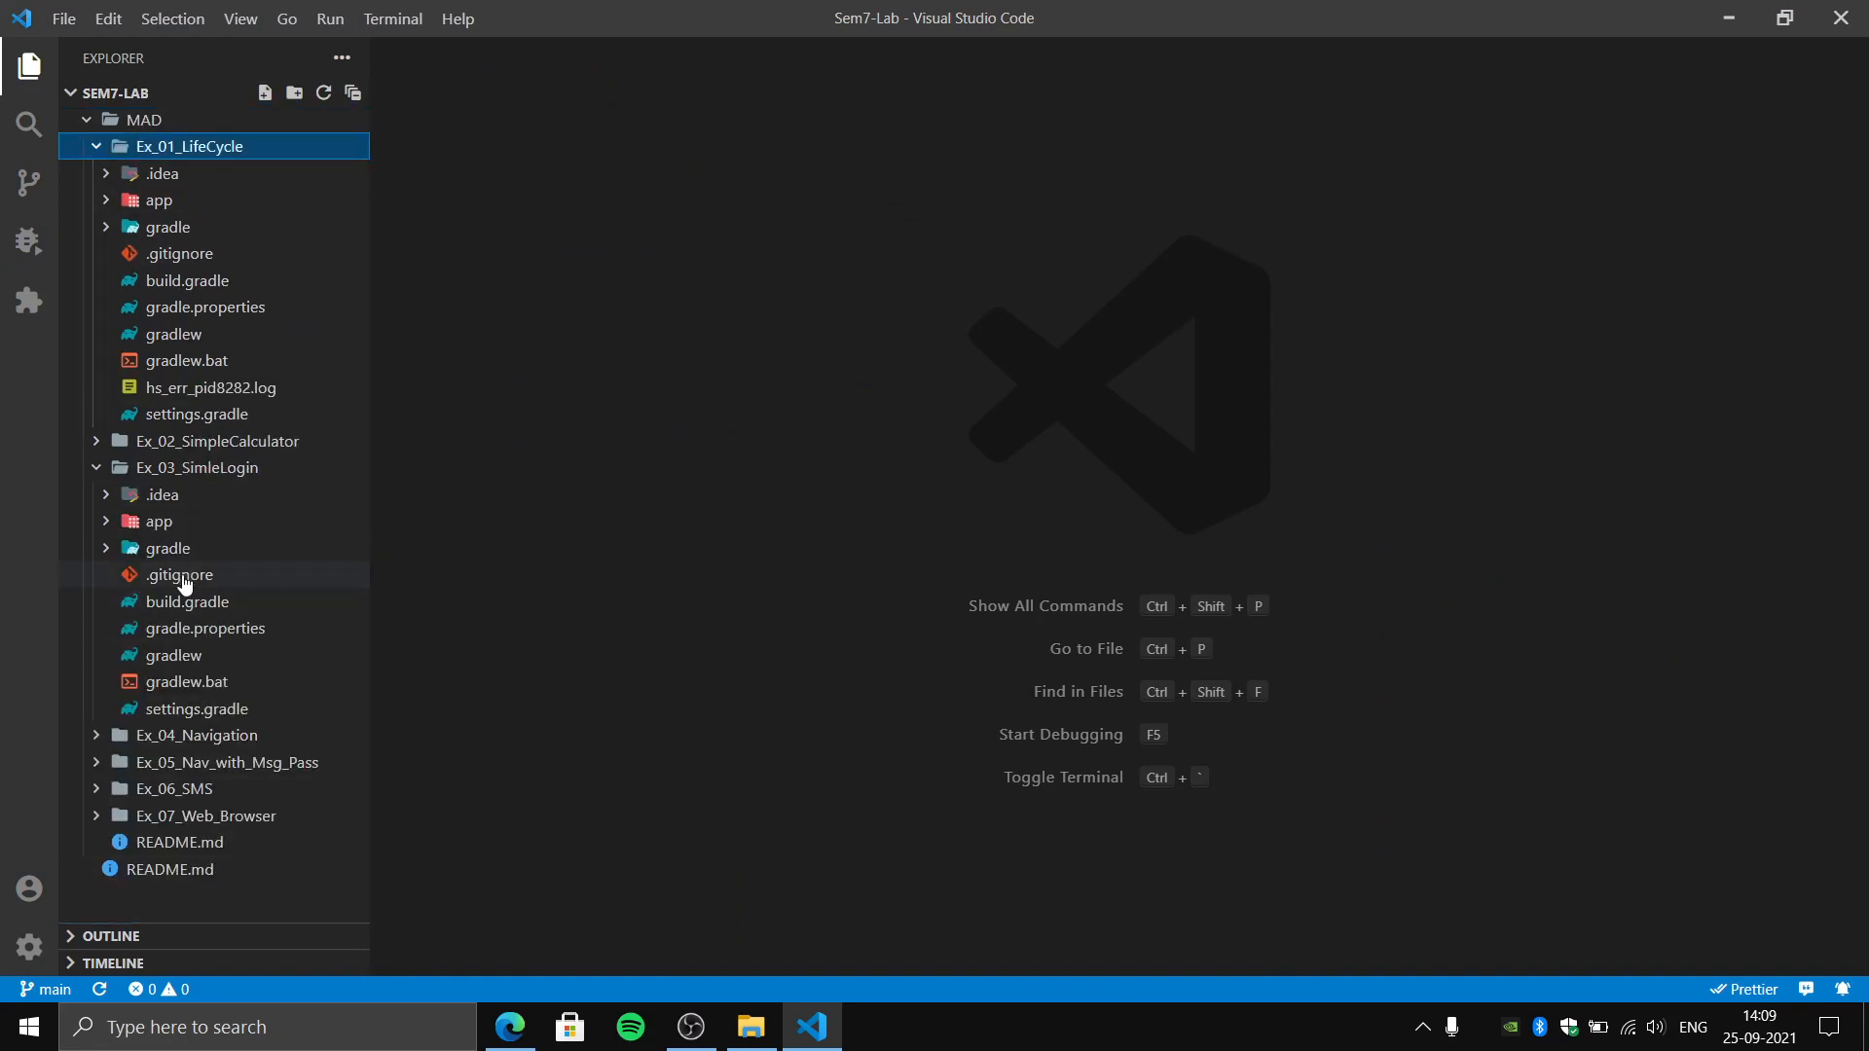
{"action": "left_click", "coordinate": [154, 691]}
{"action": "left_click", "coordinate": [1000, 464]}
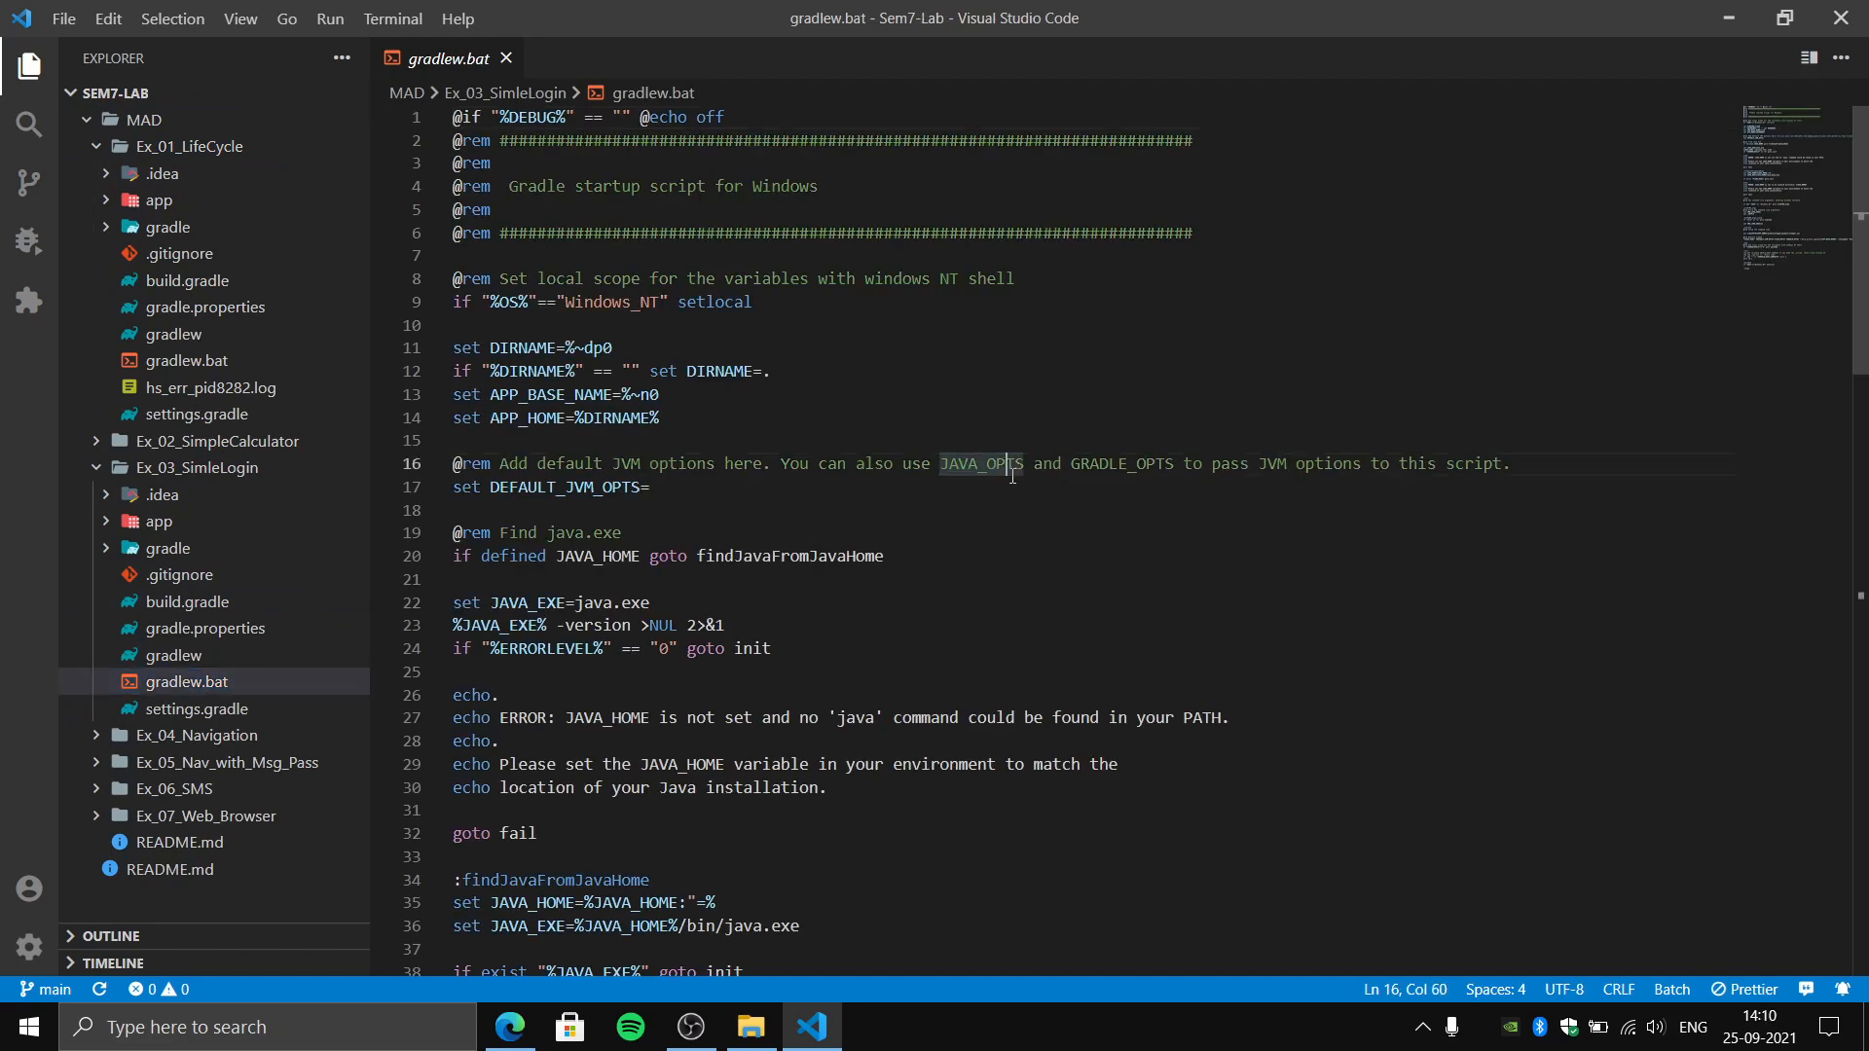
{"action": "left_click", "coordinate": [659, 574]}
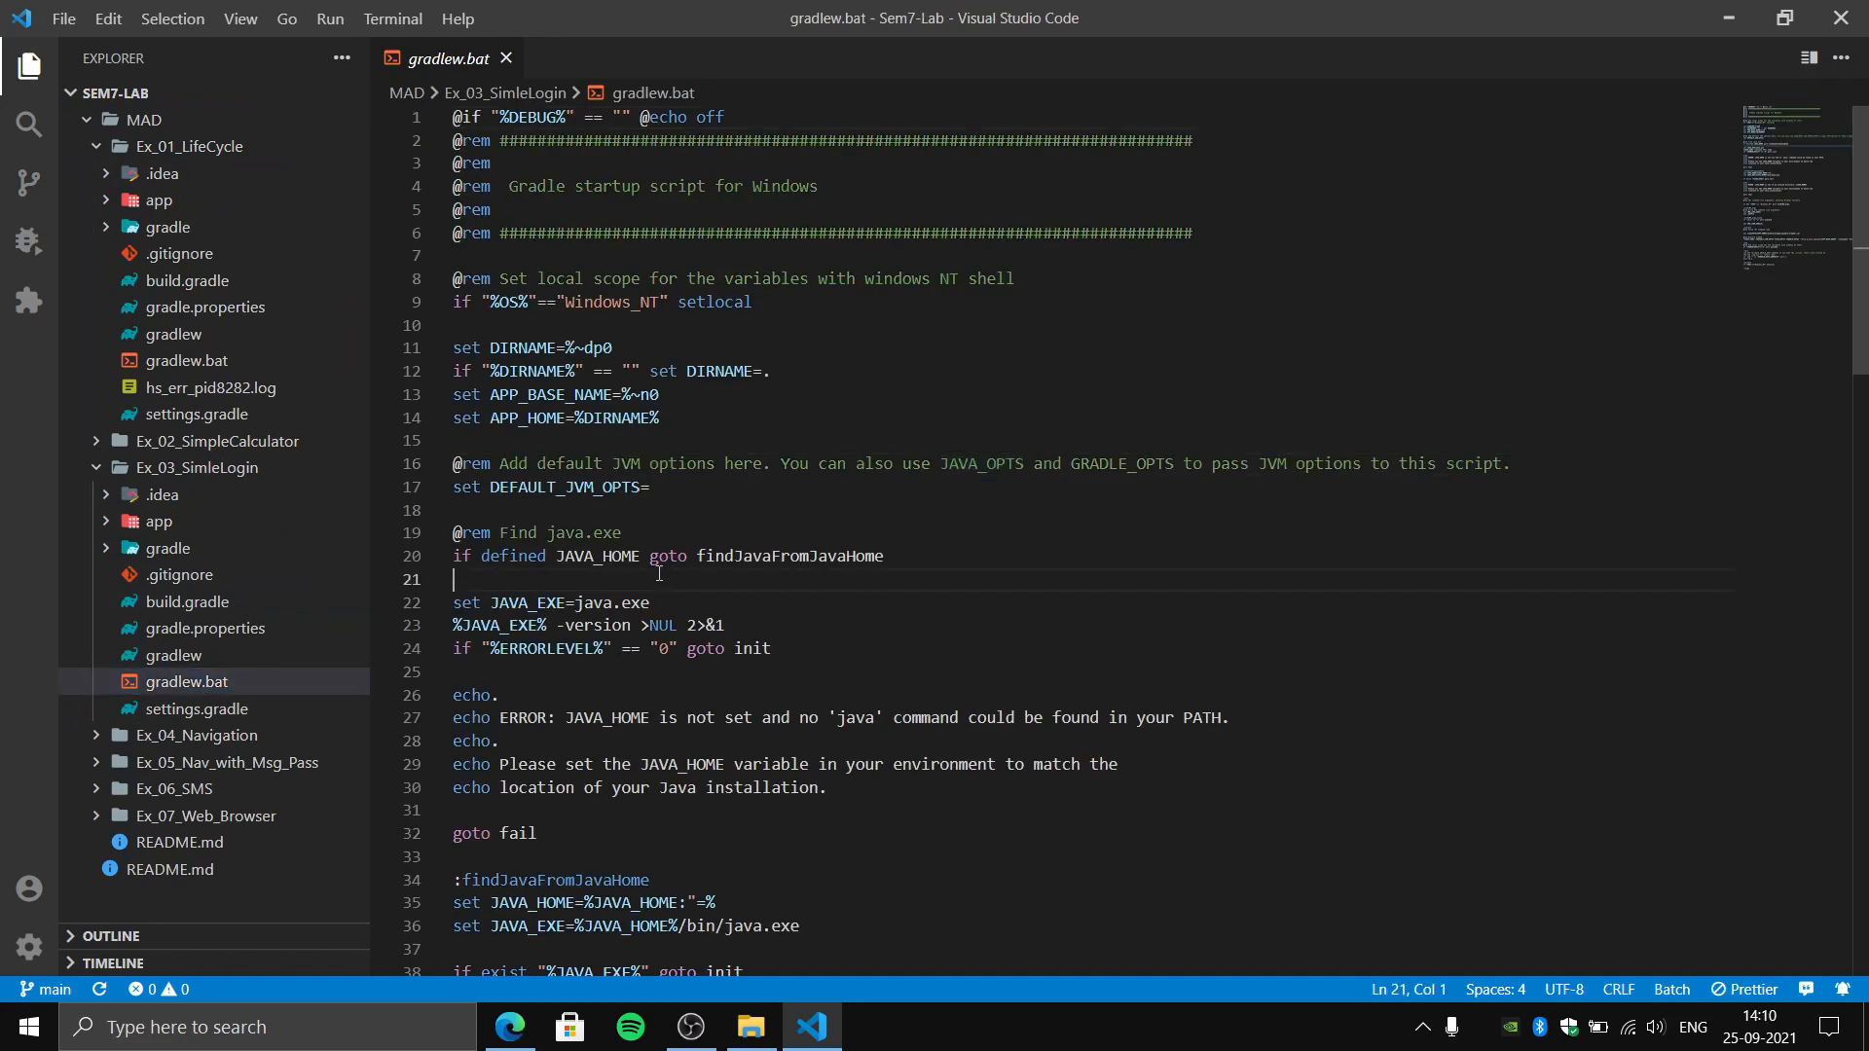
{"action": "scroll", "coordinate": [659, 574], "scroll_direction": "down", "scroll_amount": 1}
{"action": "left_click", "coordinate": [161, 871]}
{"action": "left_click", "coordinate": [781, 592]}
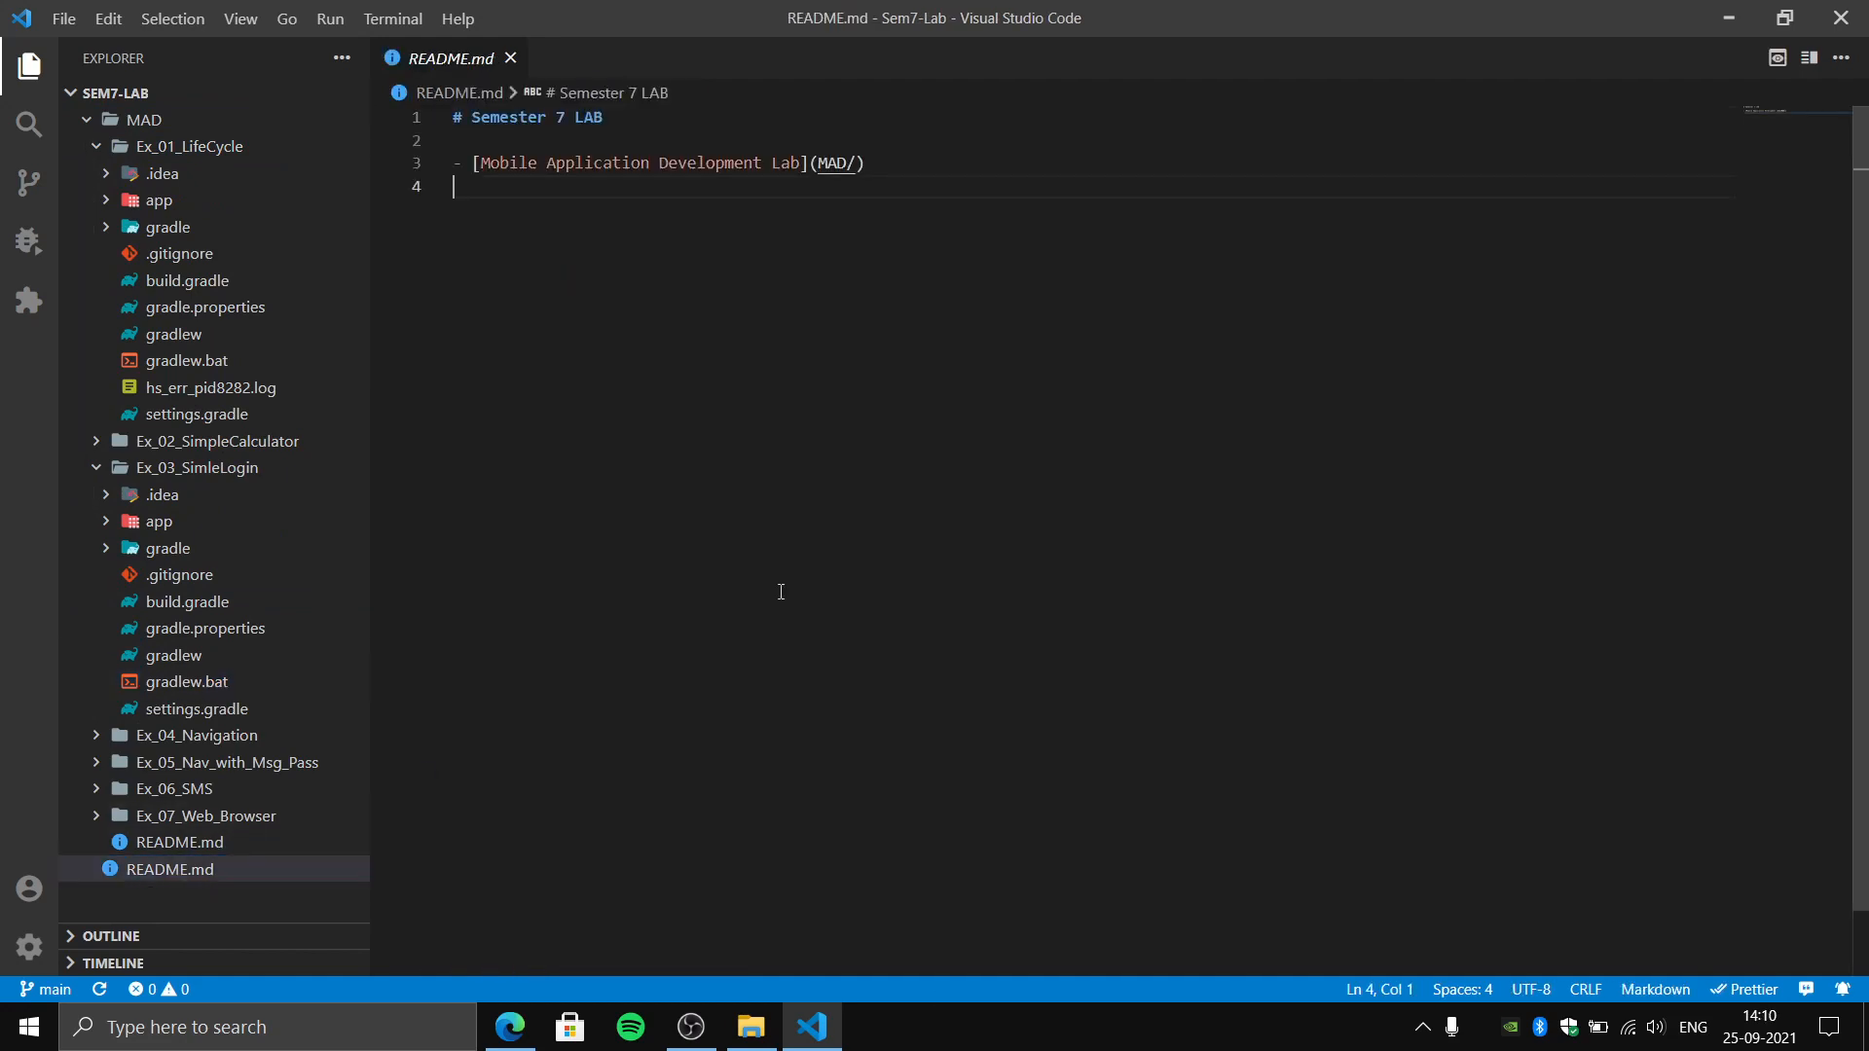
{"action": "scroll", "coordinate": [781, 592], "scroll_direction": "down", "scroll_amount": 2}
{"action": "scroll", "coordinate": [781, 591], "scroll_direction": "up", "scroll_amount": 2}
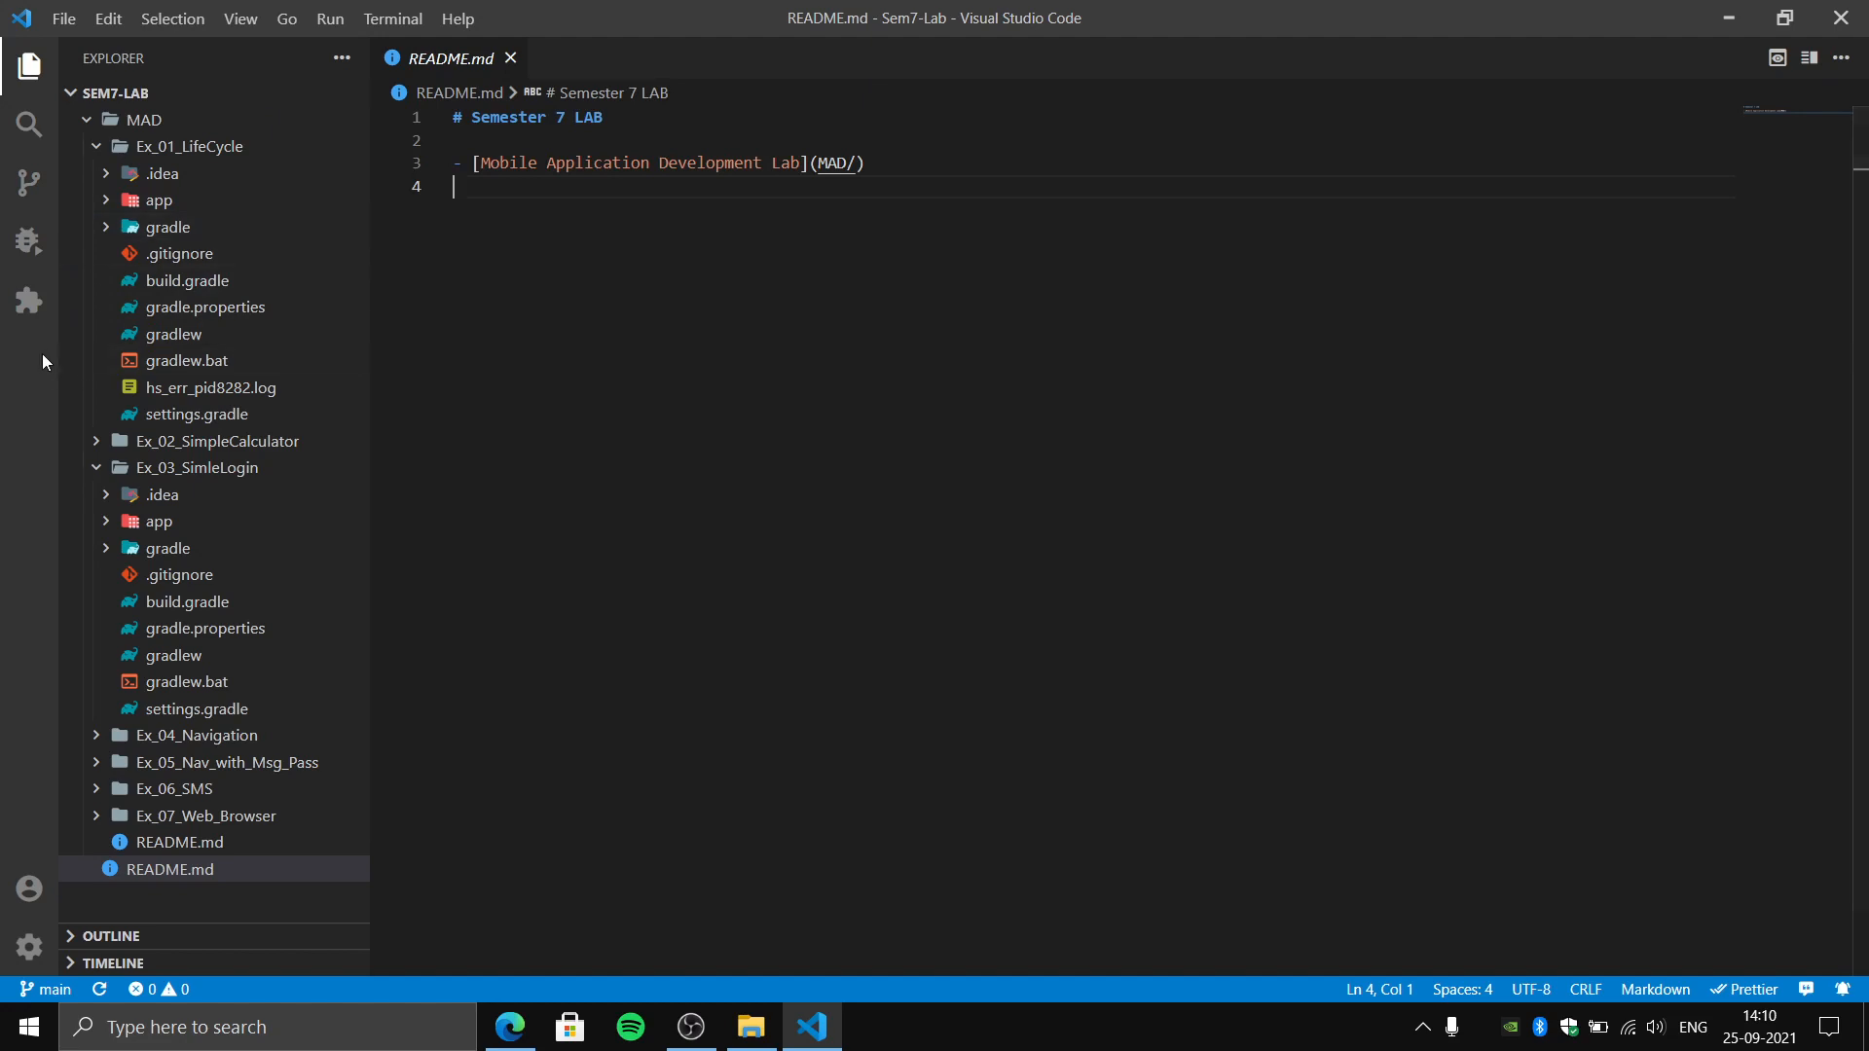
- Bring back the extensions list, close the Visual Studio Code window, and switch to OBS
{"action": "left_click", "coordinate": [30, 301]}
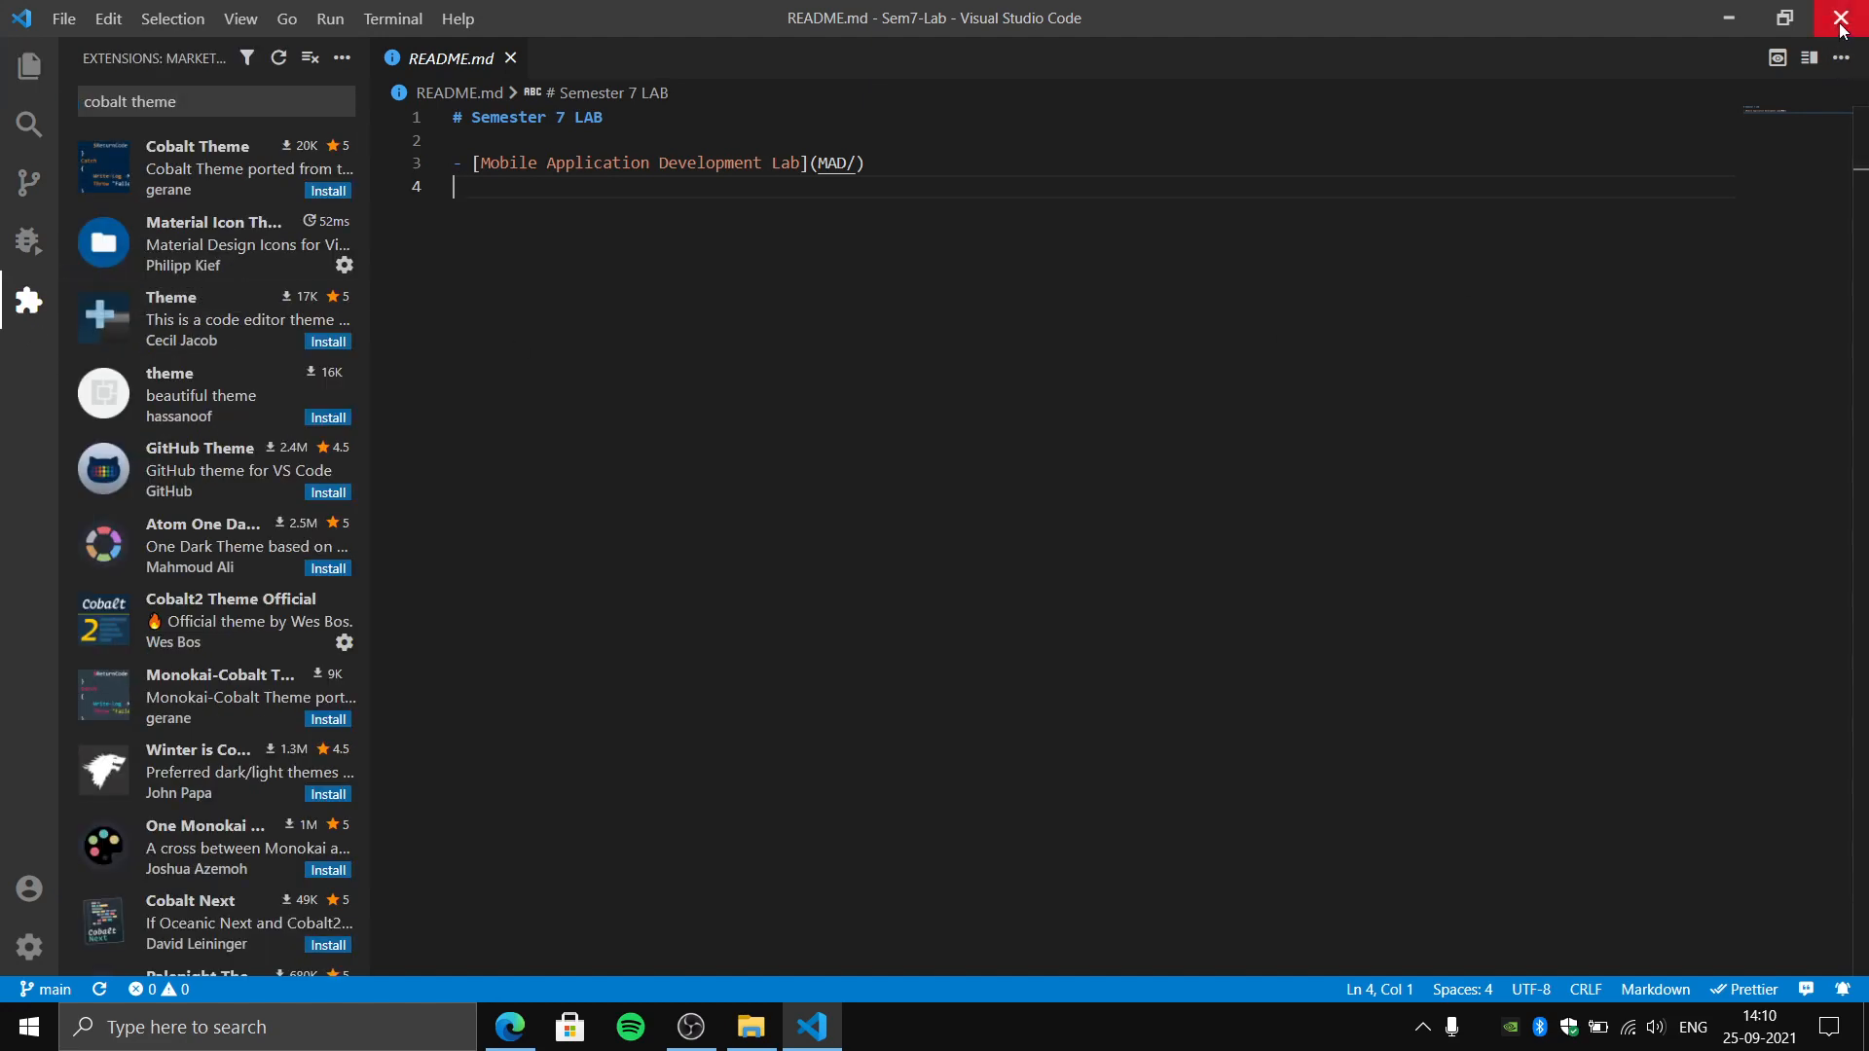
{"action": "left_click", "coordinate": [1843, 27]}
{"action": "key", "text": "alt+Tab"}
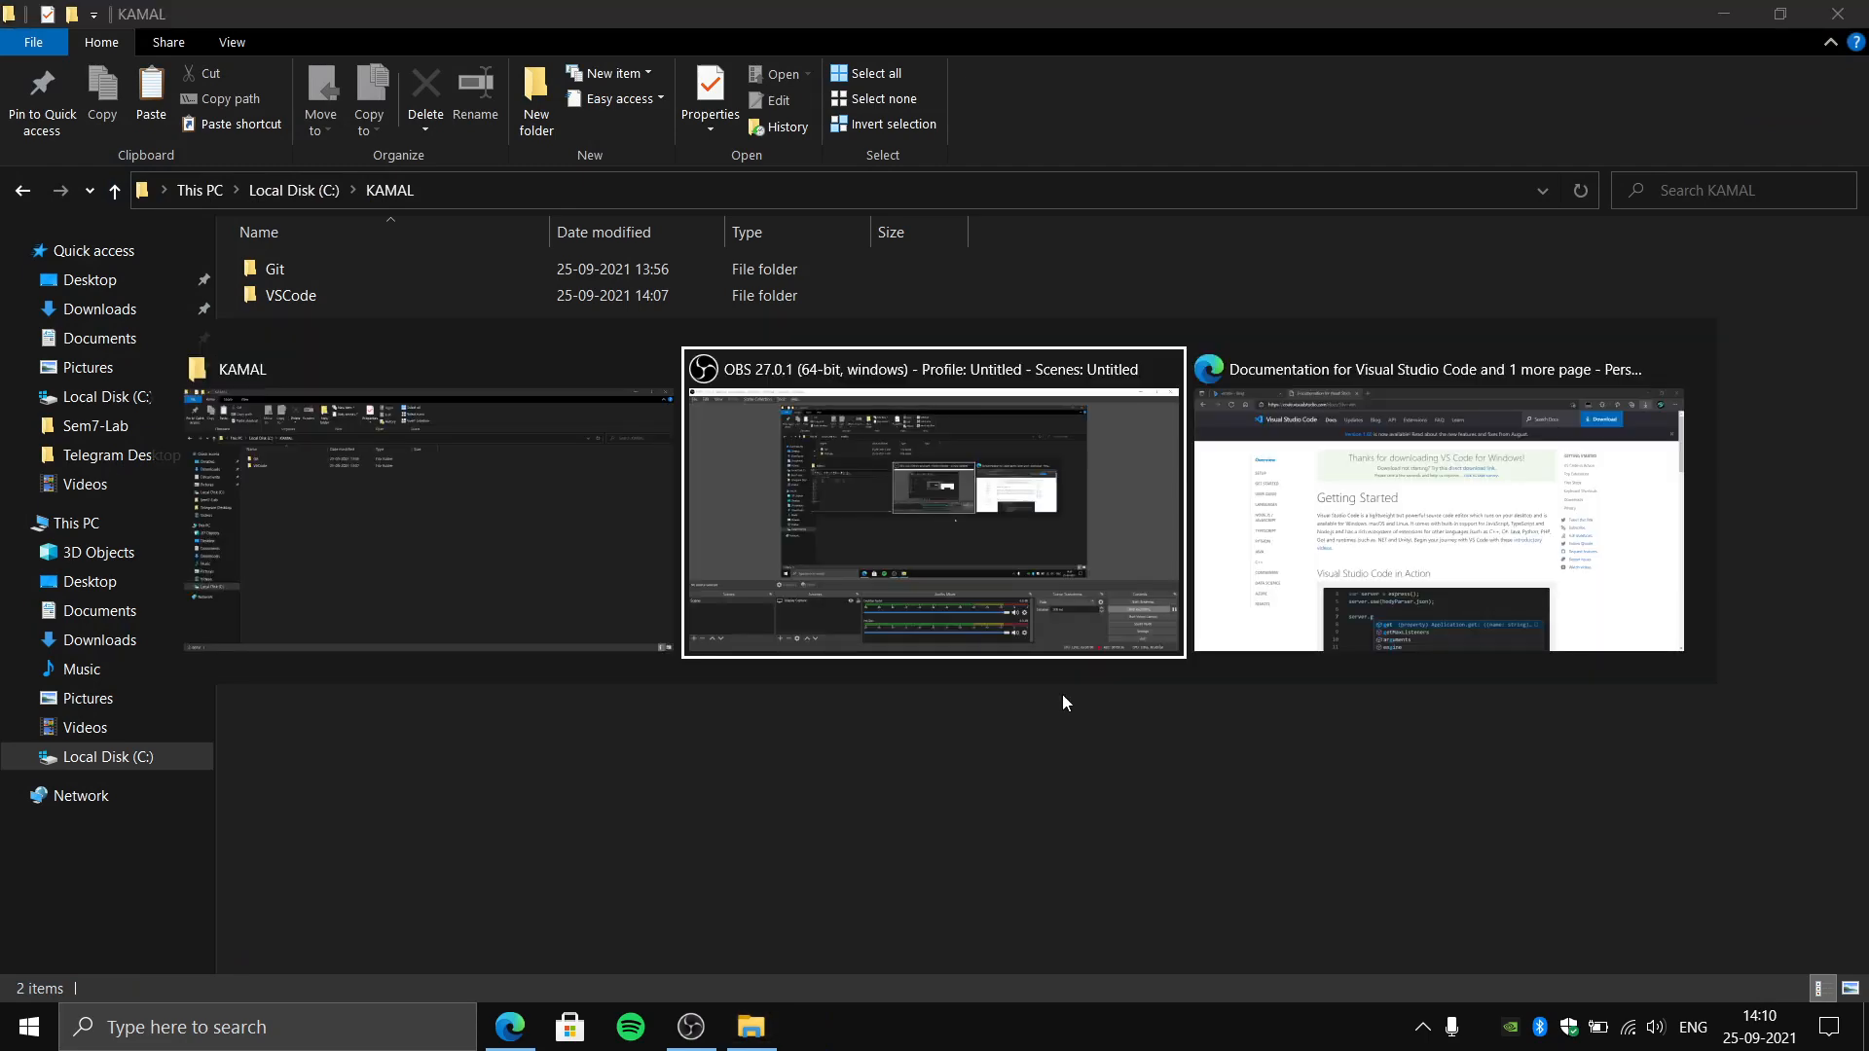